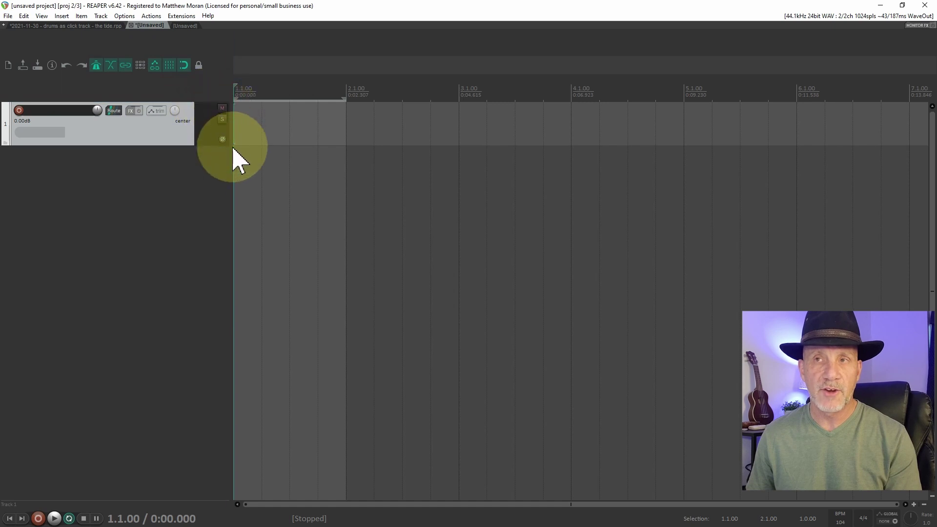
# Play the default metronome click in the one-track project and review the metronome and pre-roll settings.
pyautogui.press('space')
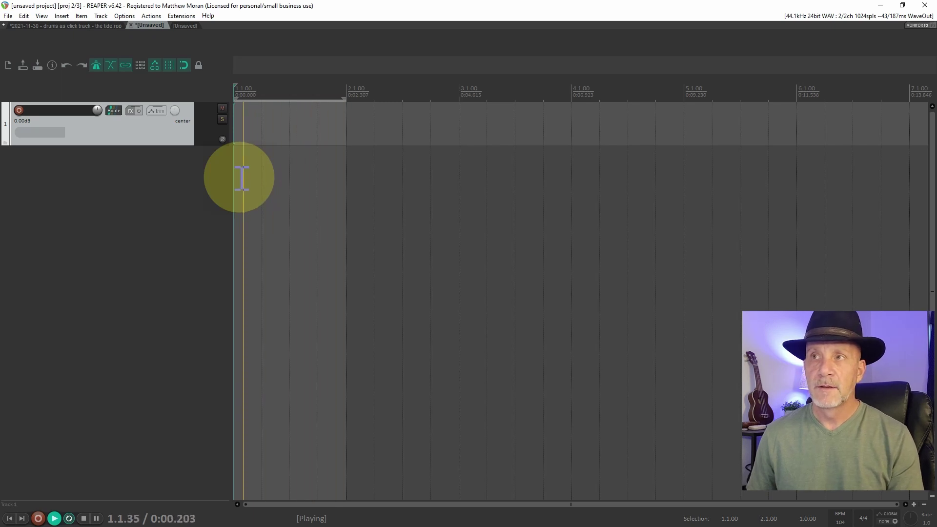
pyautogui.press('space')
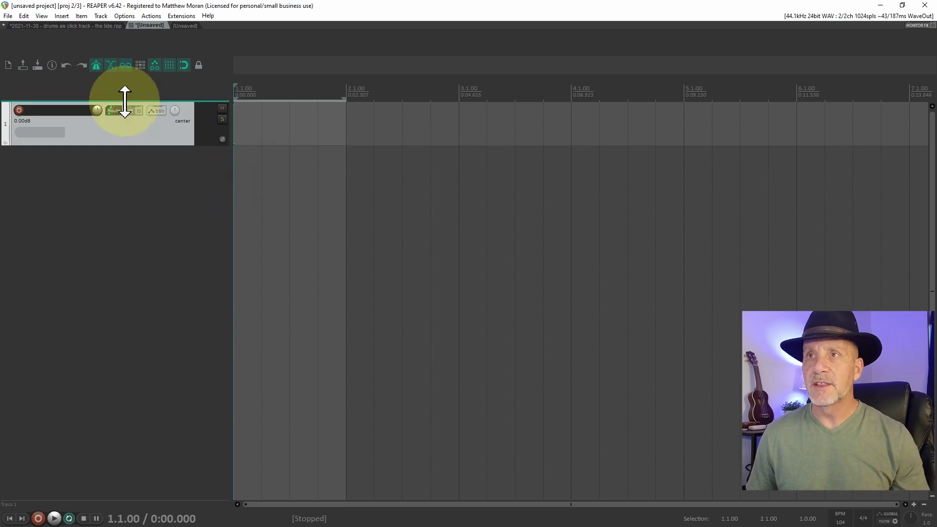
pyautogui.rightClick(98, 69)
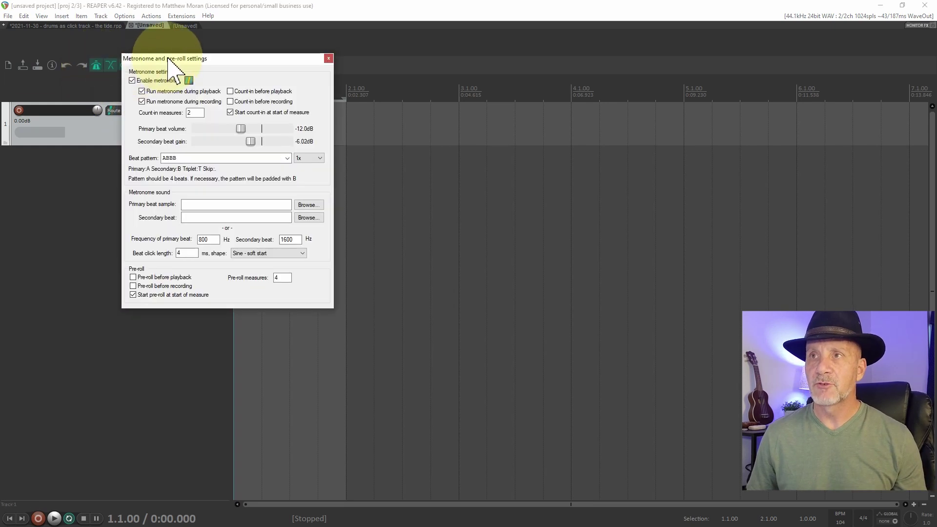
pyautogui.moveTo(195, 58); pyautogui.dragTo(314, 133)
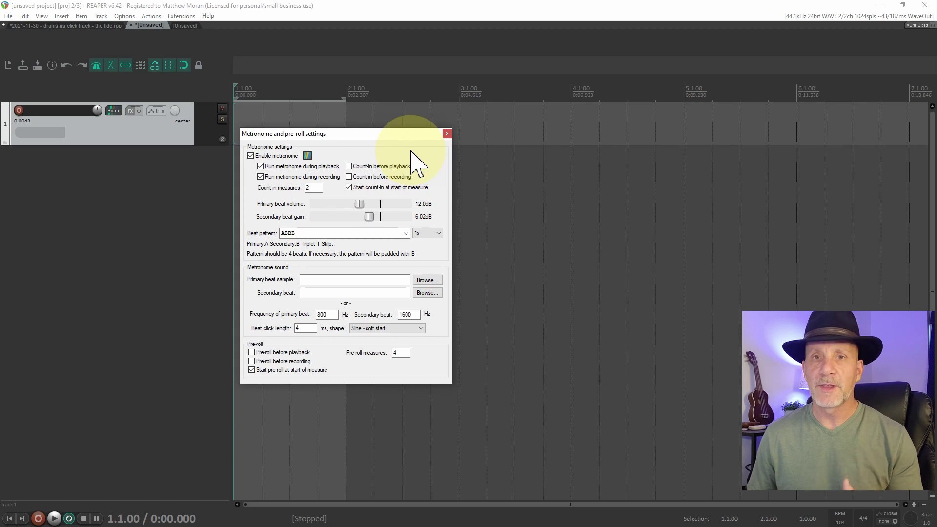
pyautogui.click(448, 133)
# In the "drums as click track - the tide" project, solo the SCR Beat - straight thru track and loop playback from 3.1.00 to 4.1.00.
pyautogui.click(183, 25)
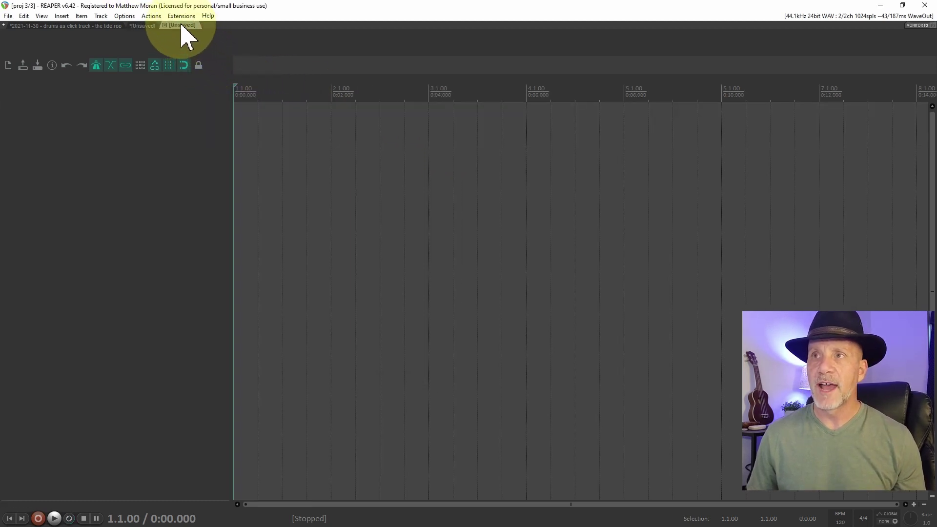
pyautogui.click(87, 27)
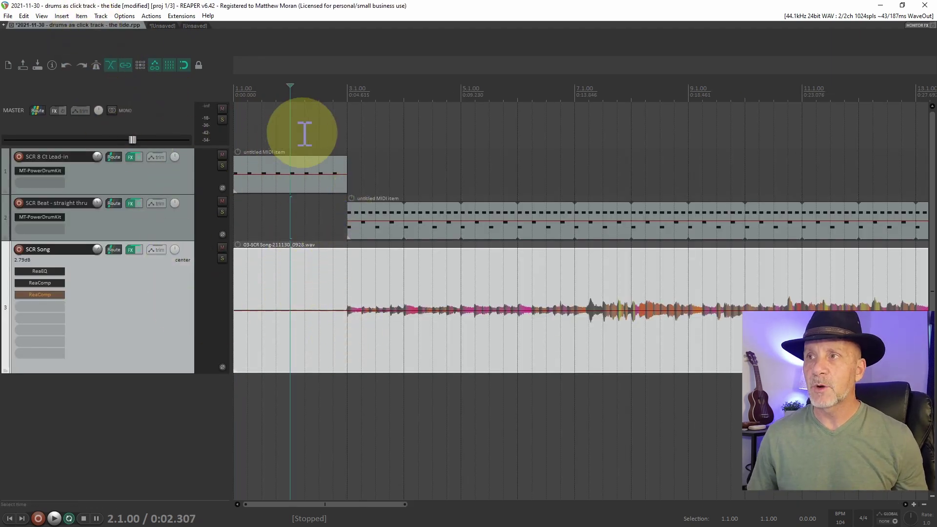
pyautogui.moveTo(348, 98); pyautogui.dragTo(401, 96)
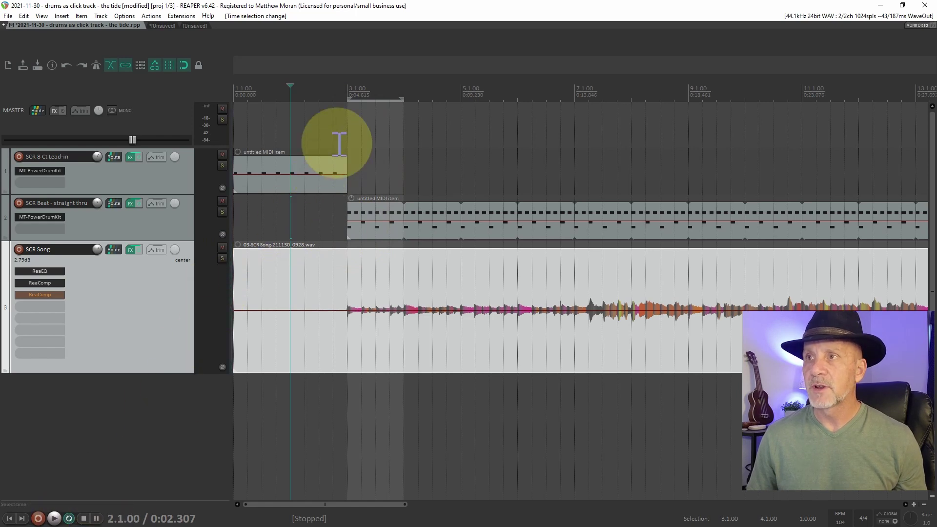
pyautogui.click(222, 212)
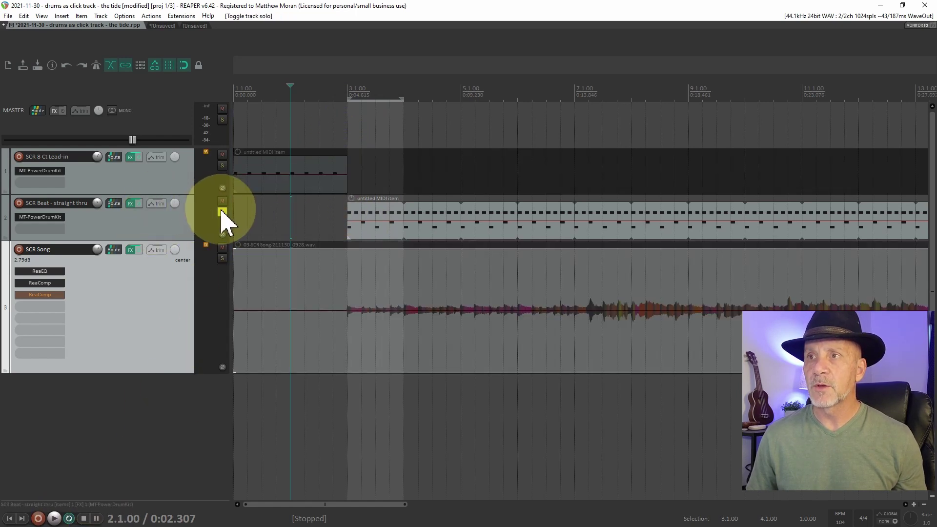
pyautogui.click(347, 98)
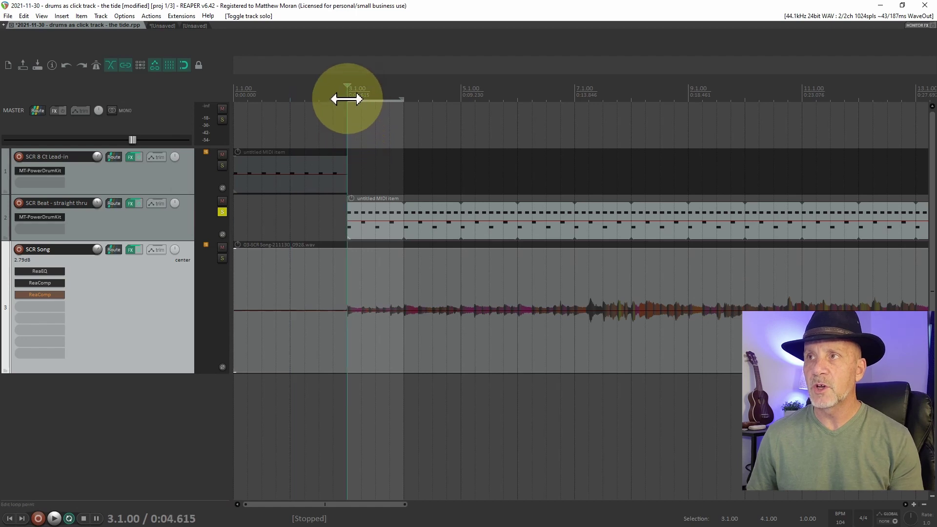
pyautogui.press('space')
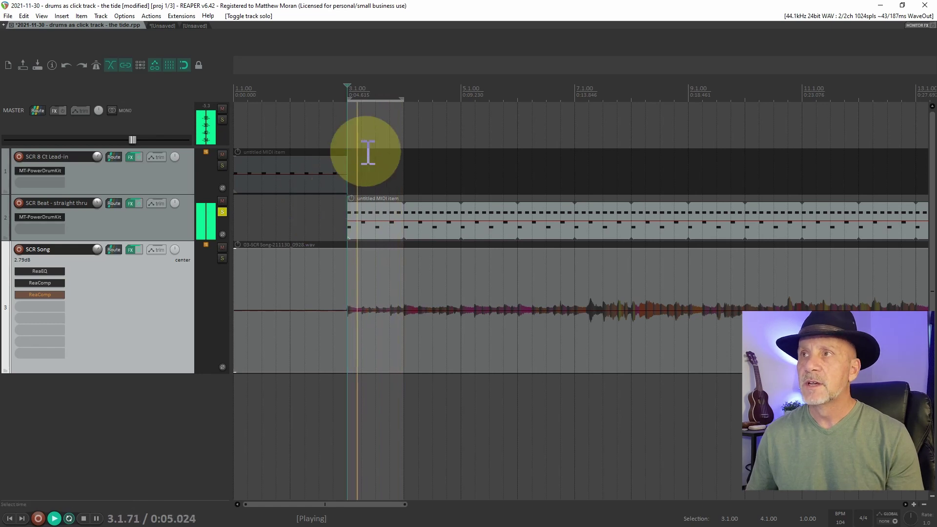
pyautogui.press('space')
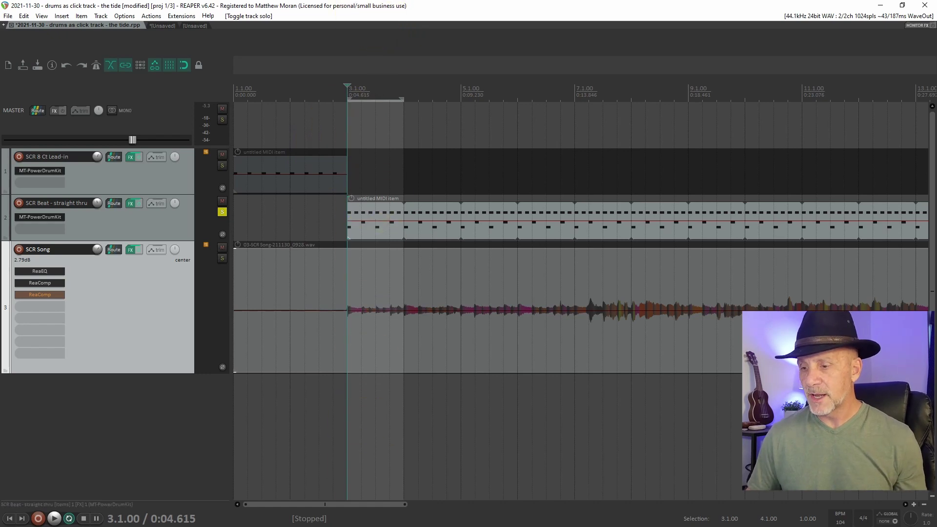
# Switch to the MT Power Drum Kit website in Chrome and bring up the free Windows downloads in VST format.
pyautogui.hotkey('alt', 'Tab')
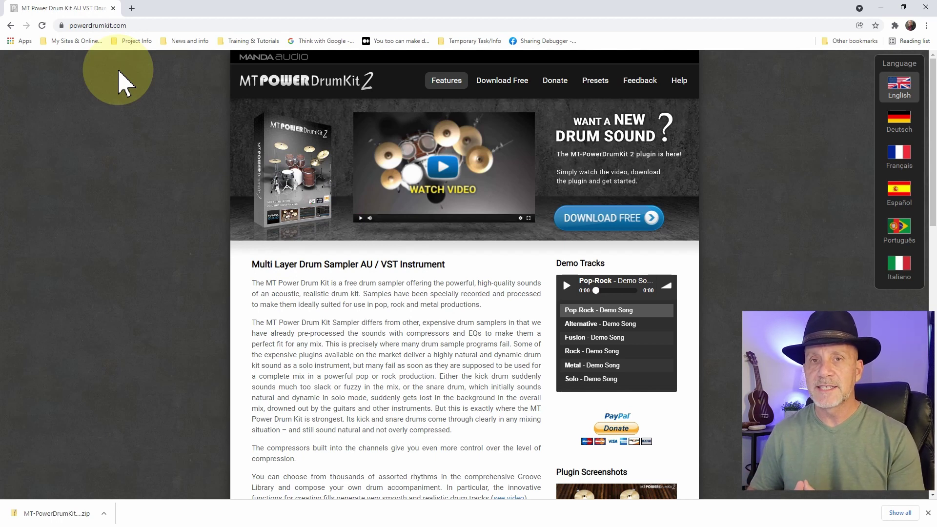
pyautogui.click(501, 89)
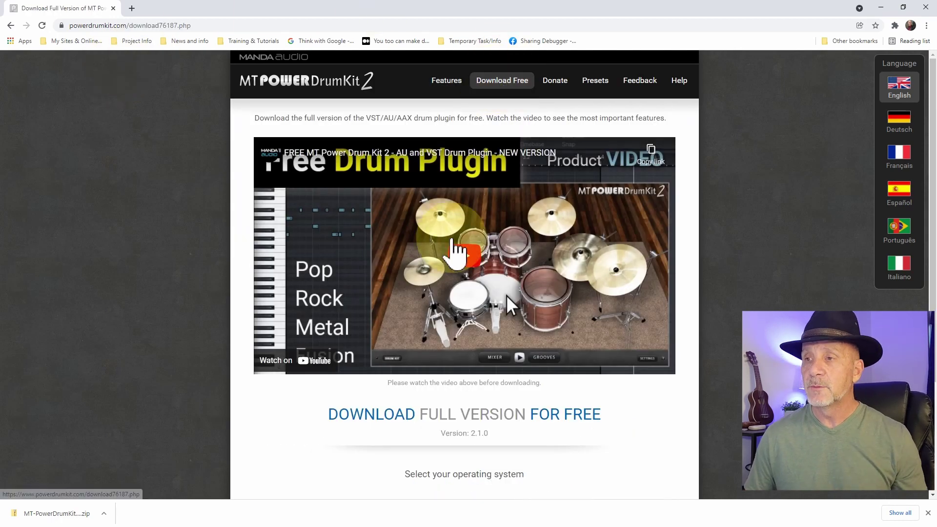
pyautogui.scroll(-3, 450, 254)
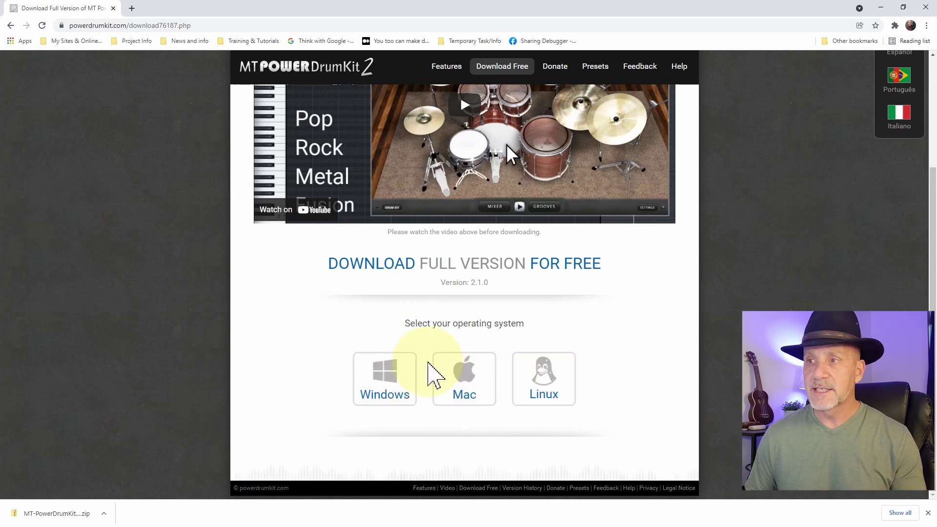
pyautogui.click(397, 379)
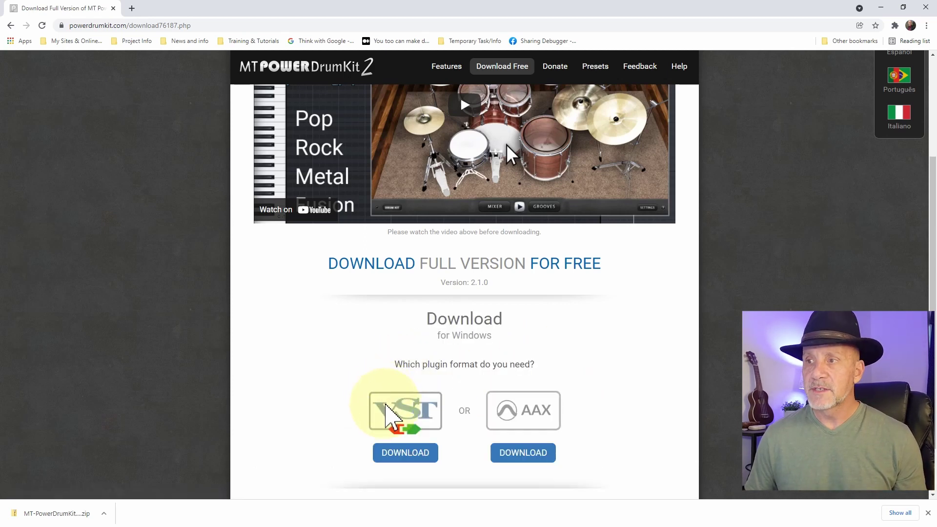
pyautogui.click(408, 449)
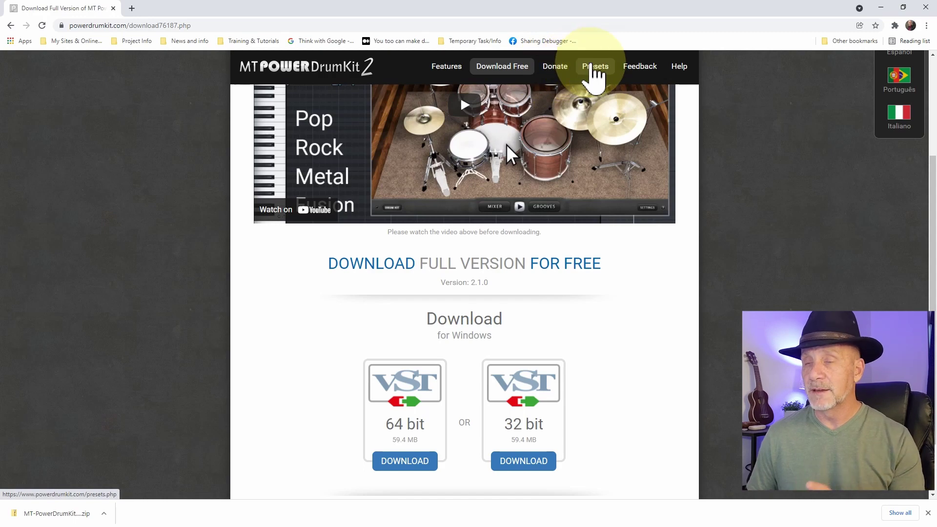
# Open the website's drum map presets page and look over the drum map downloads for each DAW.
pyautogui.click(592, 66)
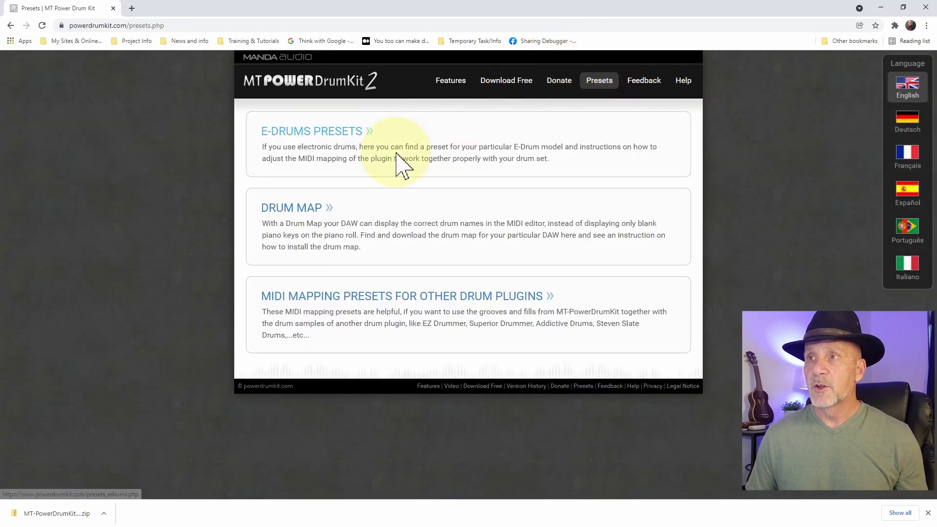
pyautogui.click(292, 222)
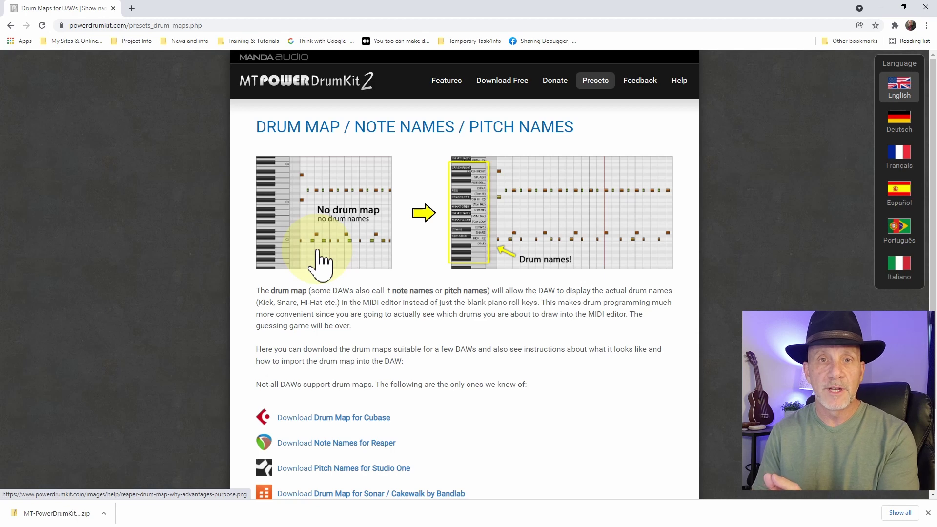
pyautogui.scroll(-2, 383, 360)
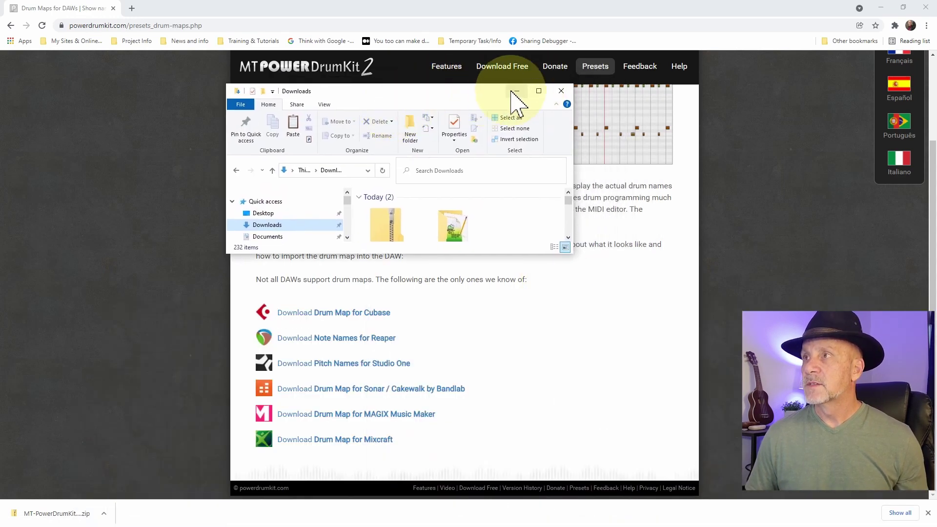
# In the Downloads window, open the nested MTPDK-2.1.0-VST-64bit-Win-FULL folders and select MT-PowerDrumKit.dll and MT-PowerDrumKit-Content.pdk.
pyautogui.moveTo(475, 90); pyautogui.dragTo(472, 79)
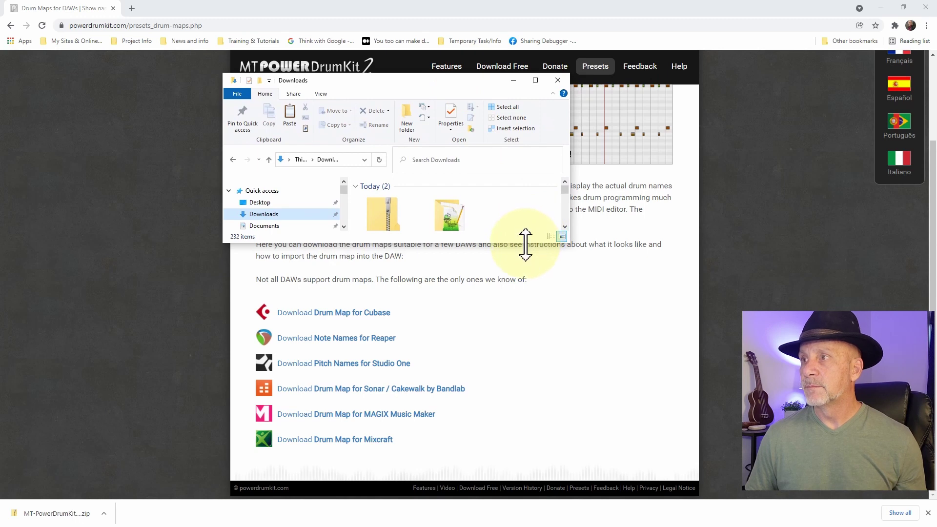
pyautogui.moveTo(527, 258); pyautogui.dragTo(522, 393)
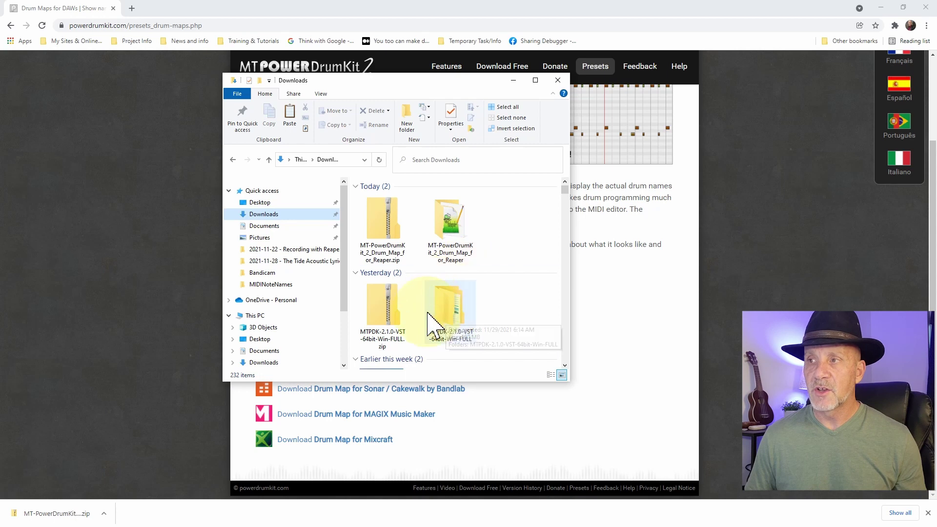
pyautogui.doubleClick(444, 312)
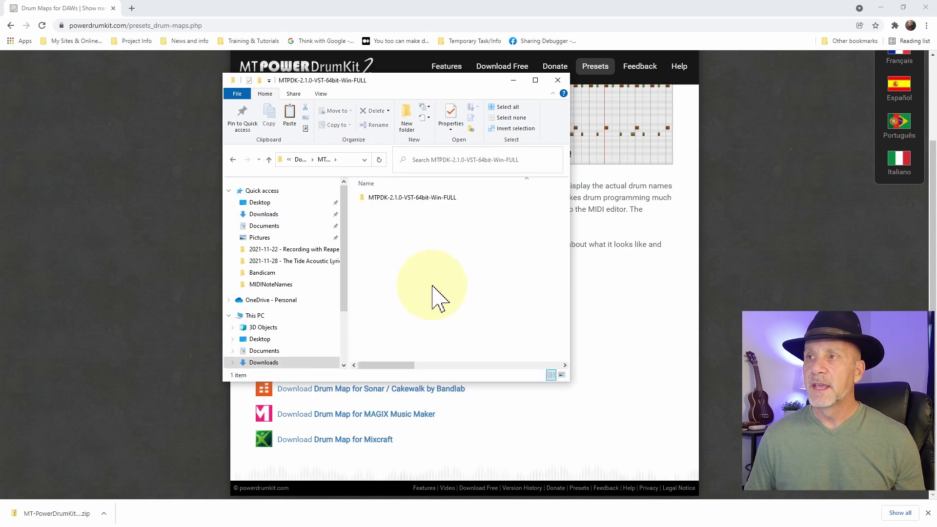
pyautogui.doubleClick(389, 200)
pyautogui.click(386, 209)
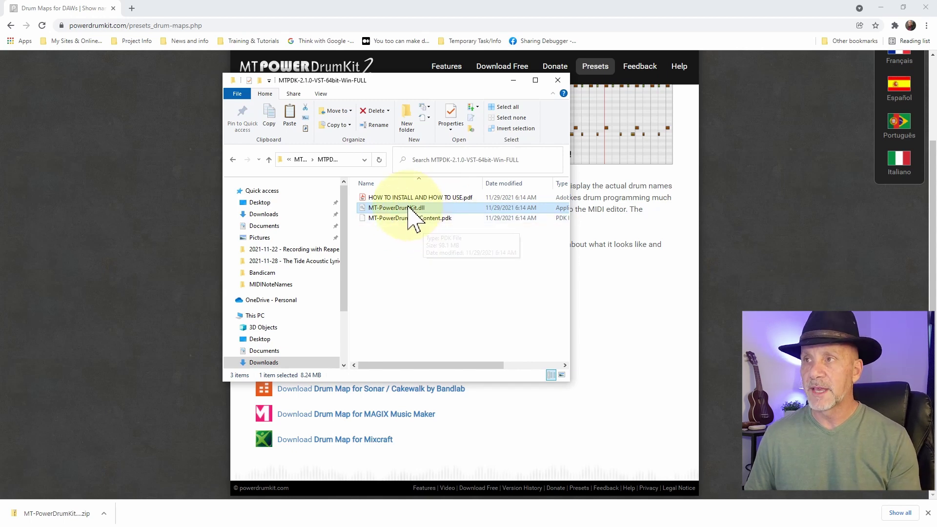
pyautogui.keyDown('ctrl'); pyautogui.click(438, 218); pyautogui.keyUp('ctrl')
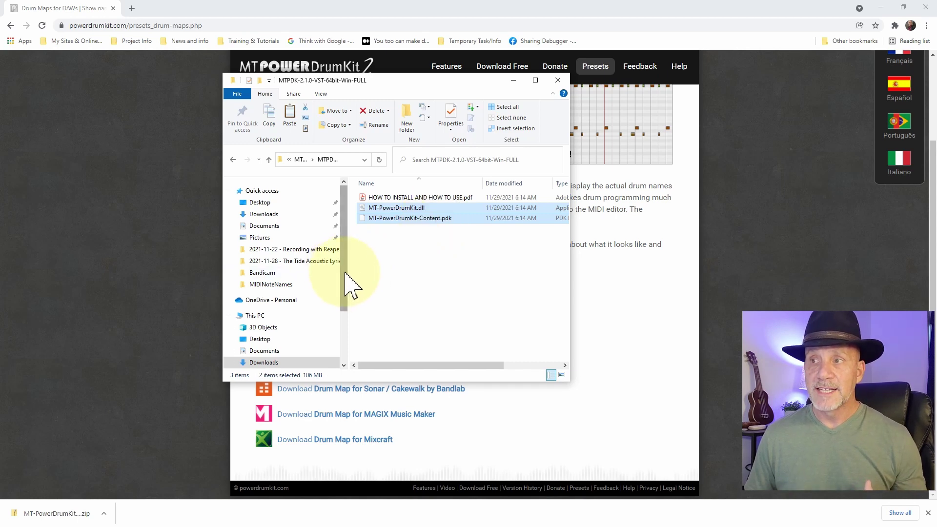
# Browse to the VSTs folder inside Data\Music on the C: drive and locate the MT-PowerDrumKit .dll and .pdk files.
pyautogui.moveTo(345, 274); pyautogui.dragTo(345, 345)
pyautogui.click(263, 331)
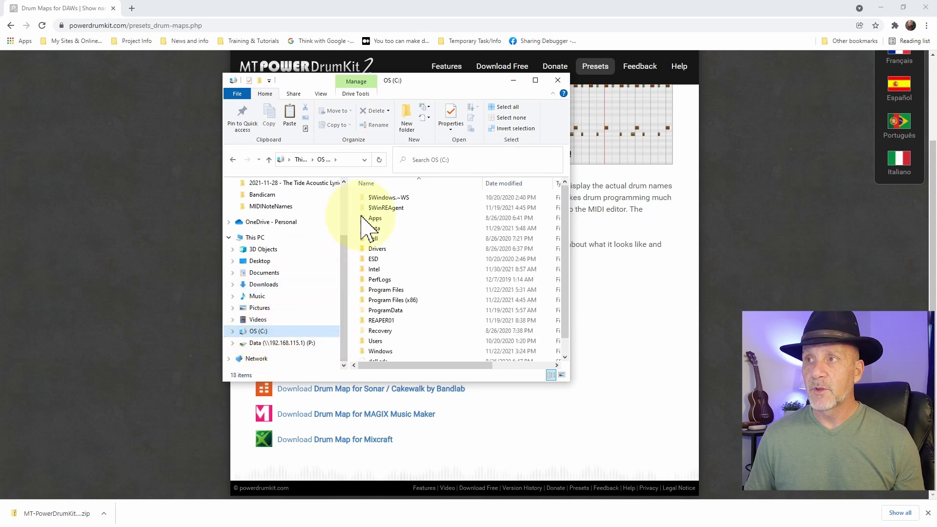
pyautogui.doubleClick(379, 228)
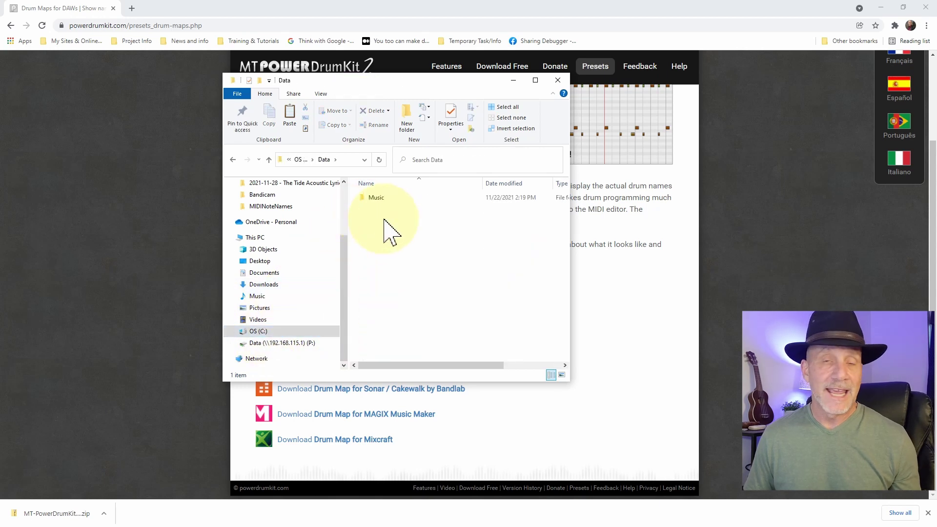
pyautogui.doubleClick(374, 197)
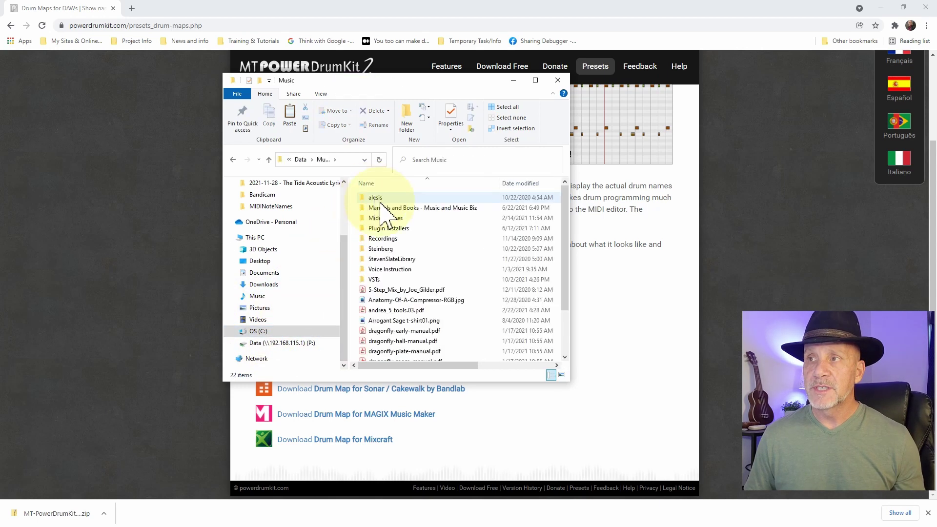
pyautogui.doubleClick(373, 279)
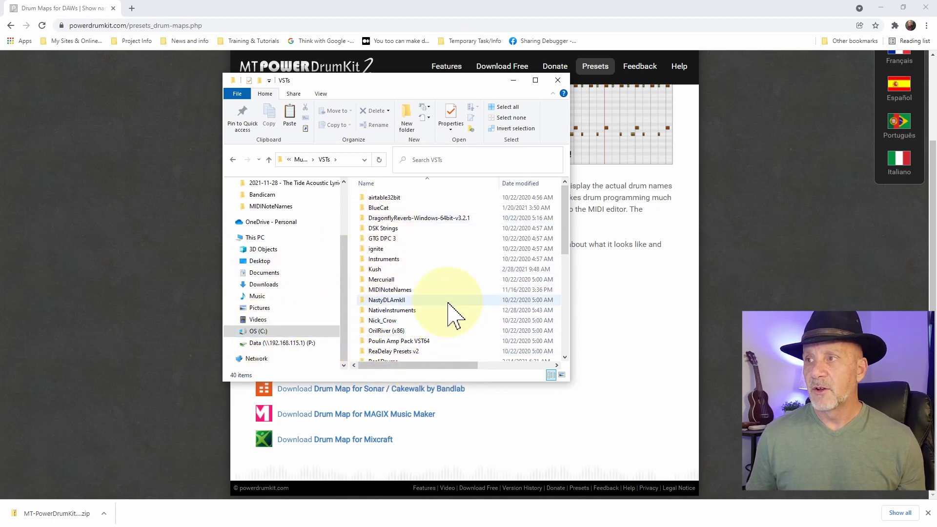
pyautogui.scroll(-7, 449, 314)
pyautogui.scroll(-1, 447, 302)
pyautogui.click(398, 243)
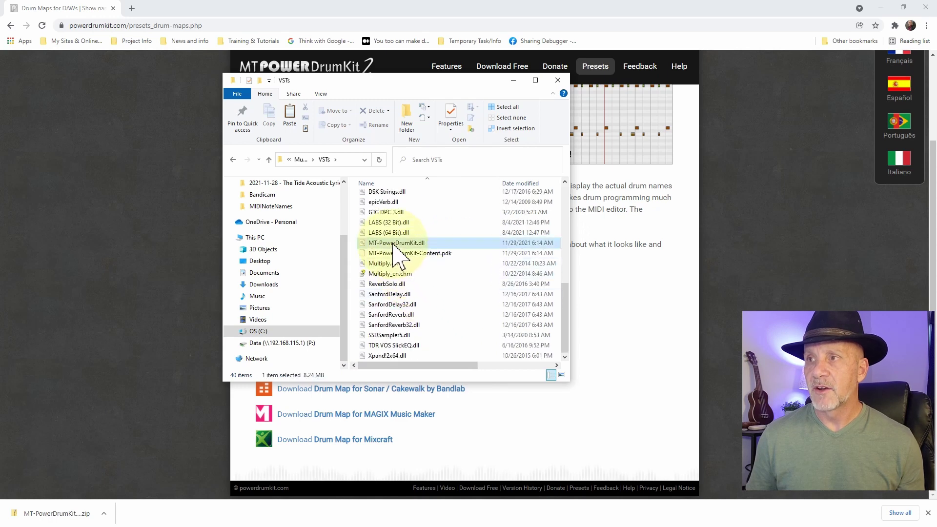
pyautogui.click(391, 254)
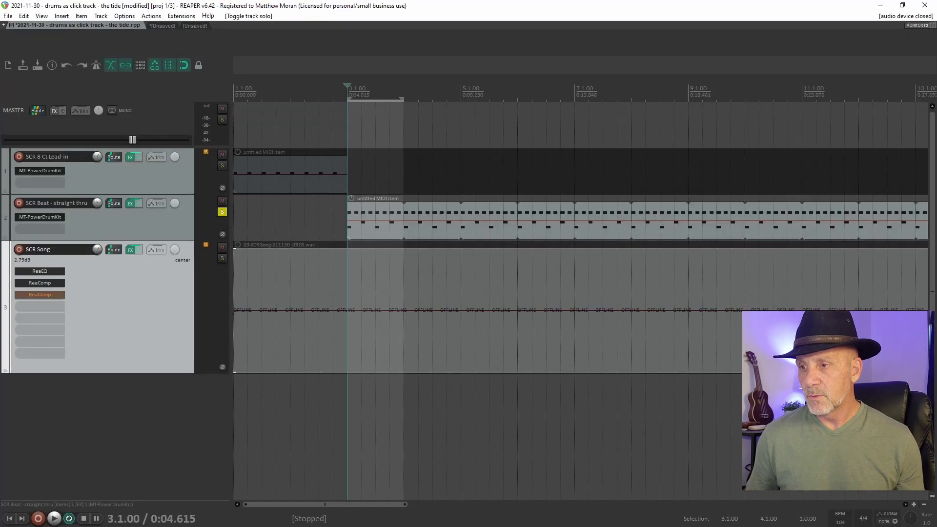
# In REAPER, open the preferences at the VST plug-in settings to check the plug-in paths.
pyautogui.click(125, 16)
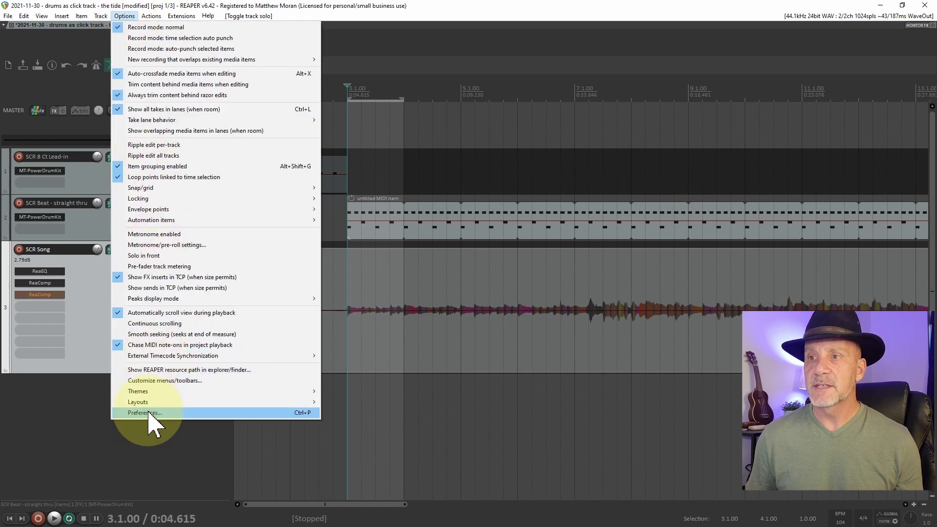
pyautogui.click(146, 413)
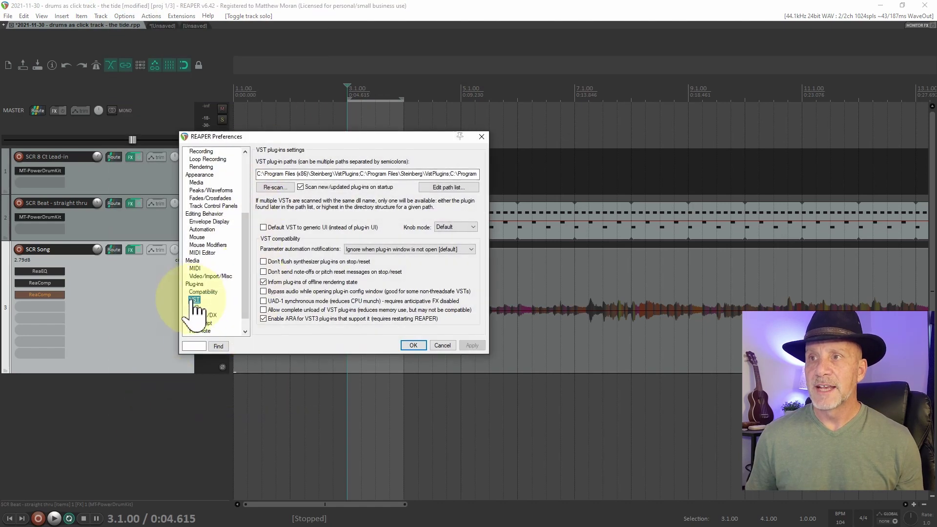
pyautogui.moveTo(245, 227); pyautogui.dragTo(200, 153)
pyautogui.click(194, 152)
pyautogui.scroll(-2, 210, 302)
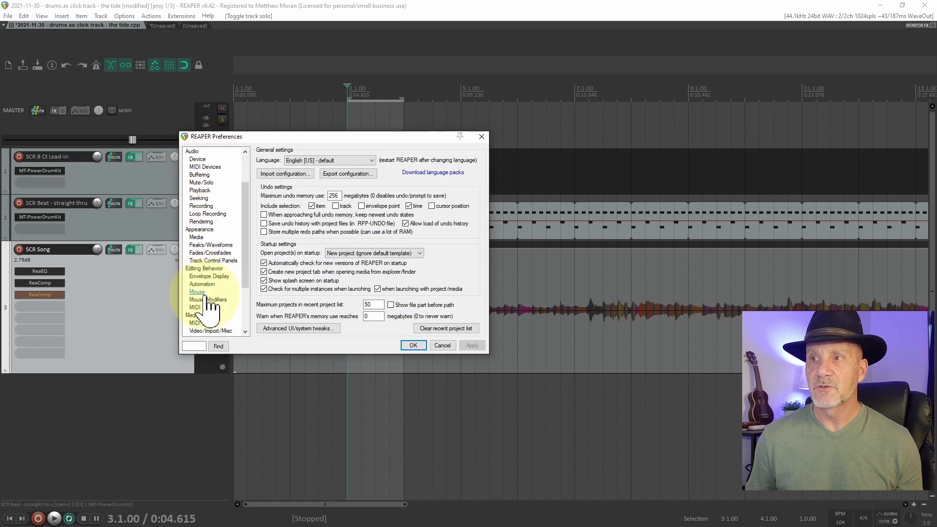
pyautogui.scroll(-3, 215, 210)
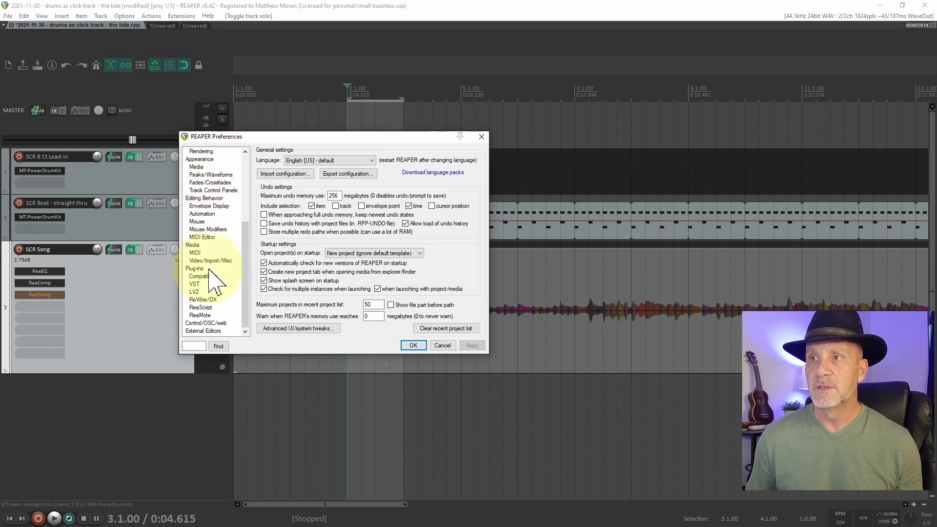
pyautogui.click(195, 284)
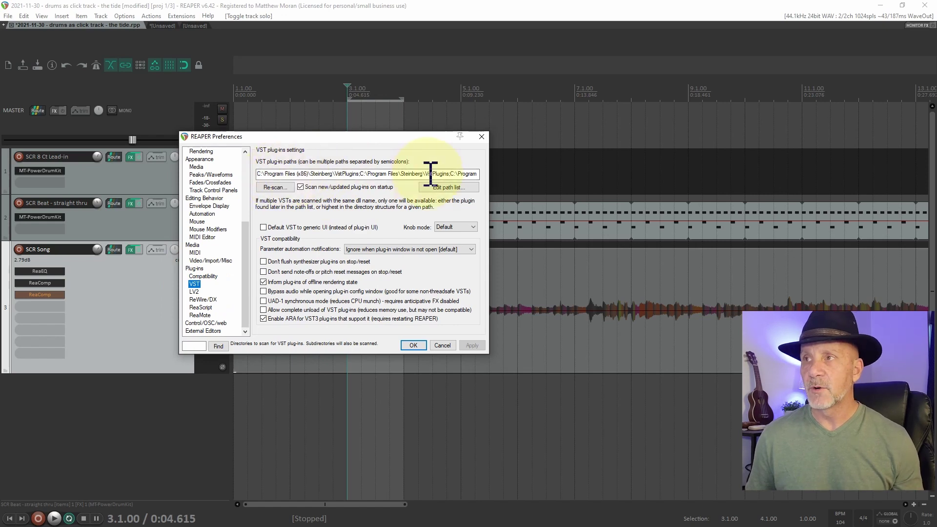
# Review the list of VST plug-in paths and the folder chooser for adding a path, and leave the preferences without changes.
pyautogui.click(447, 187)
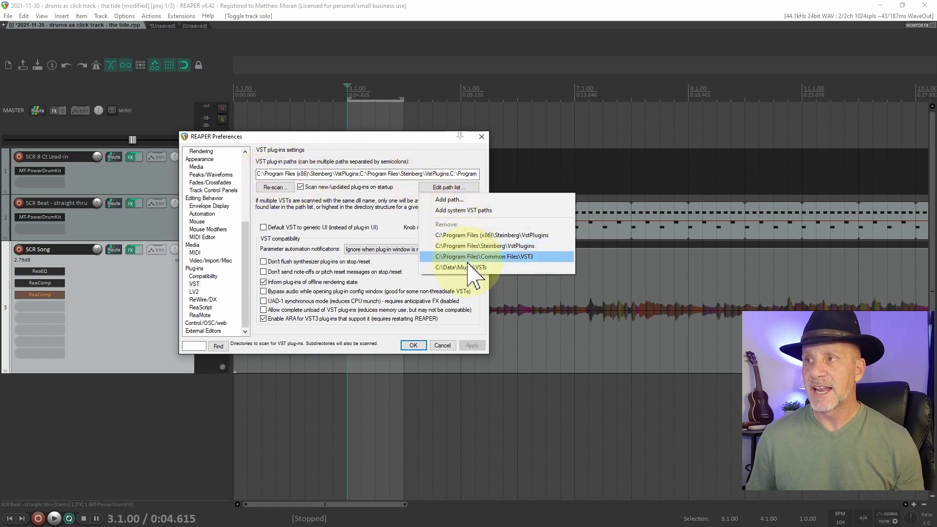
pyautogui.click(464, 200)
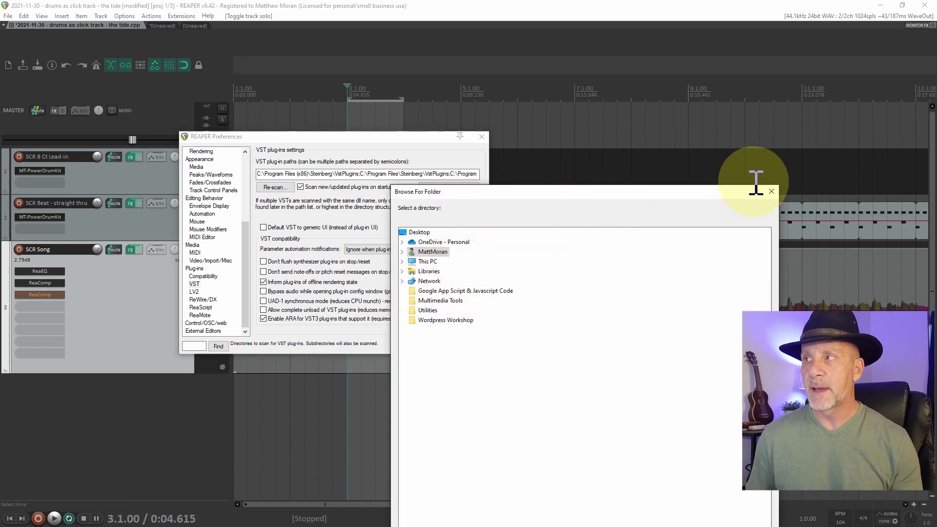
pyautogui.click(771, 191)
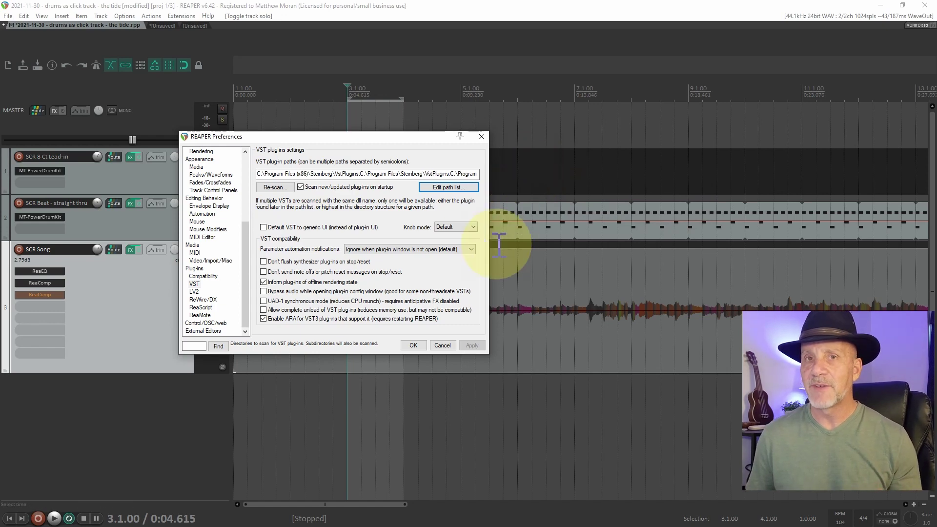
pyautogui.click(441, 346)
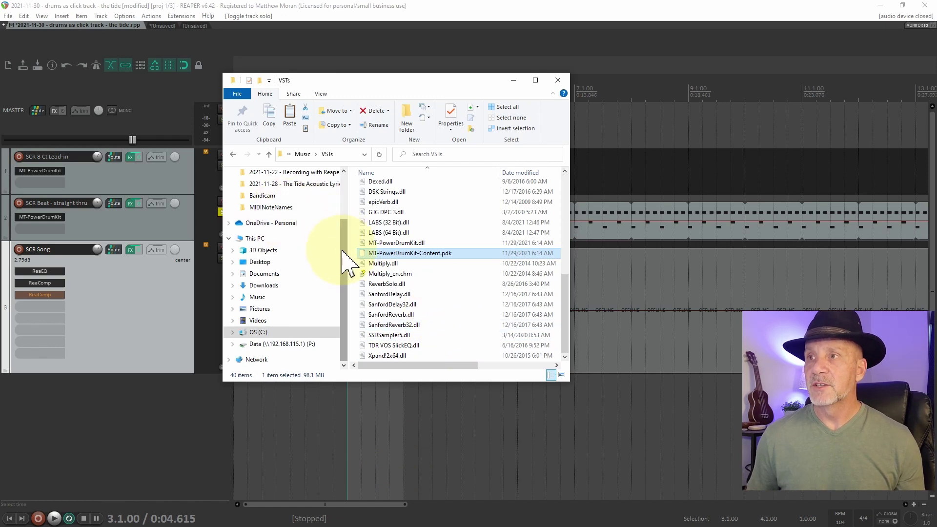
# In File Explorer, open the MT-PowerDrumKit_2_Drum_Map_for_Reaper folder in Downloads and select the drum map text file.
pyautogui.scroll(2, 342, 217)
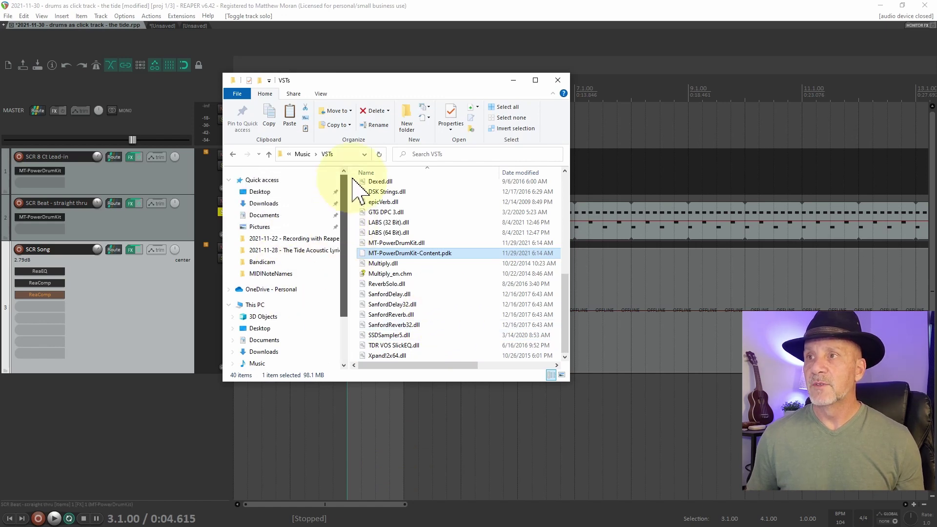
pyautogui.click(262, 204)
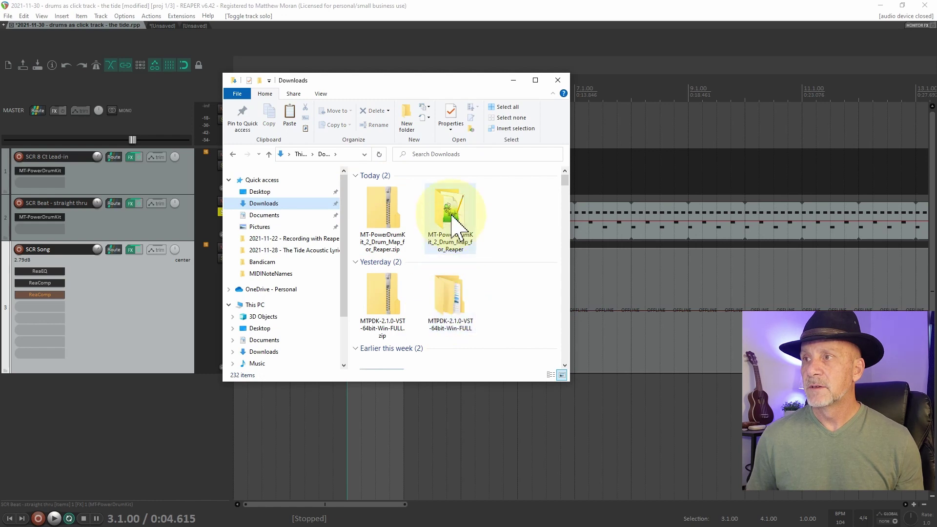
pyautogui.click(452, 220)
pyautogui.doubleClick(451, 220)
pyautogui.click(398, 189)
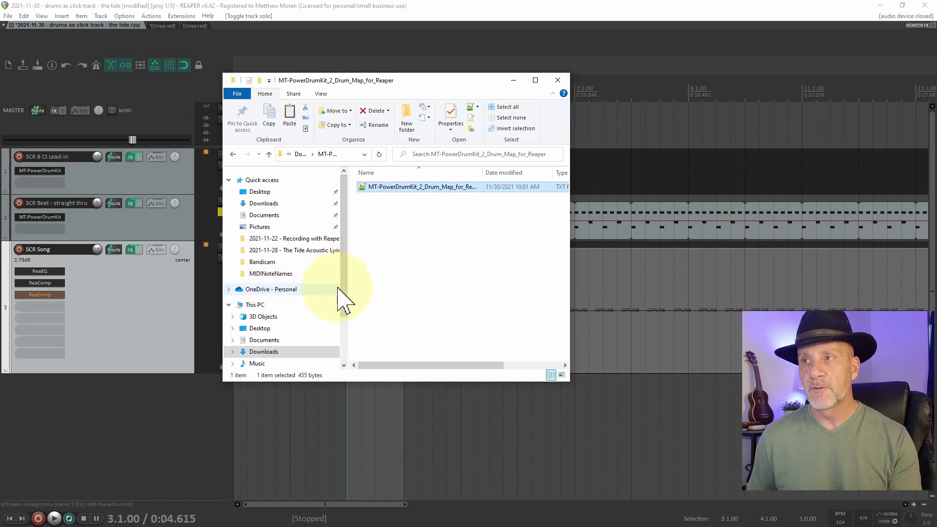
# Browse to C:\REAPER01\MIDINoteNames, locate the MT-PowerDrumKit_2 drum map file, and return to REAPER.
pyautogui.moveTo(348, 293); pyautogui.dragTo(349, 329)
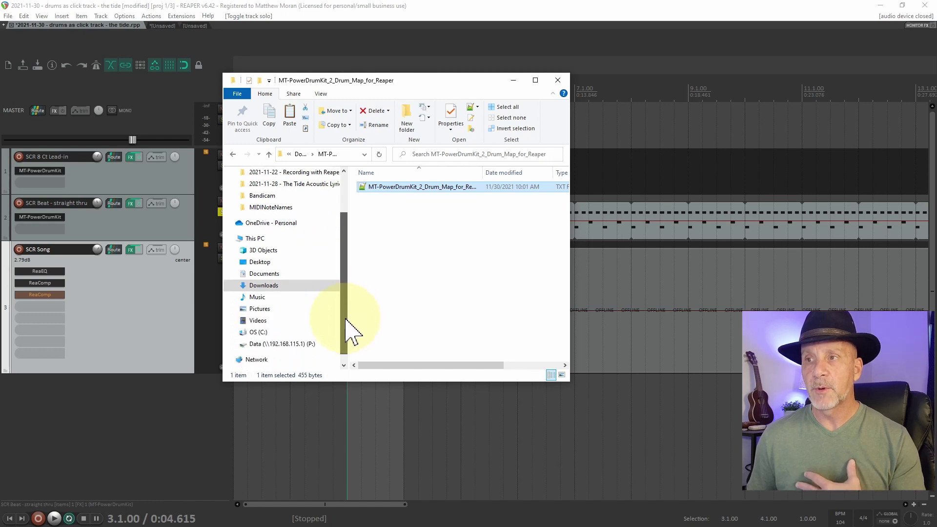
pyautogui.click(265, 332)
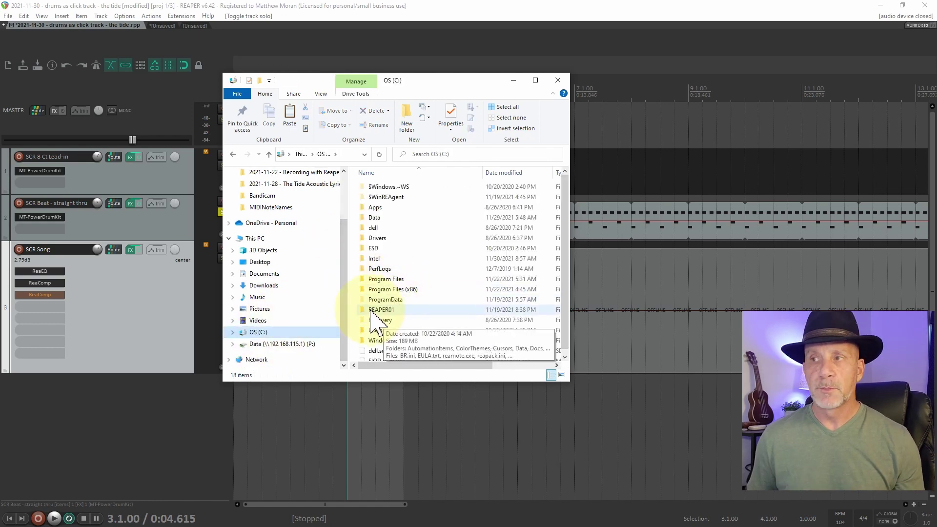
pyautogui.doubleClick(377, 309)
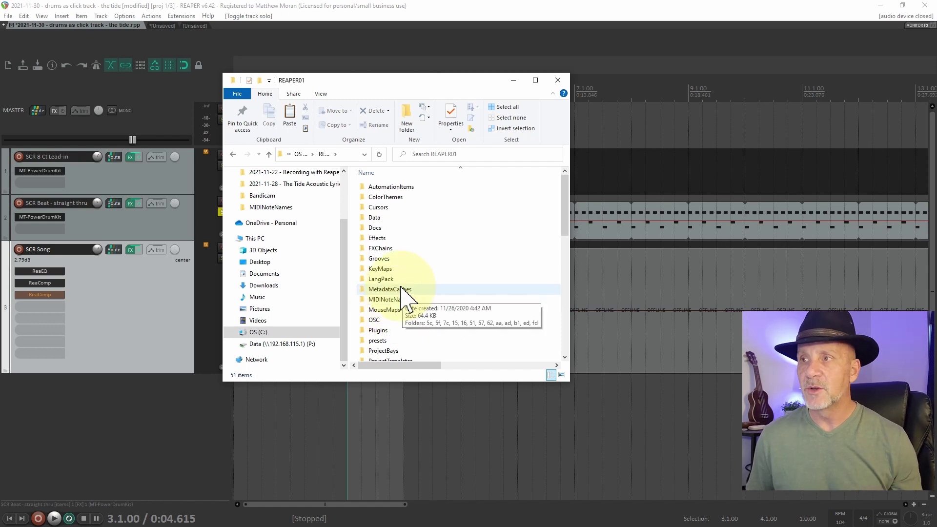
pyautogui.doubleClick(390, 300)
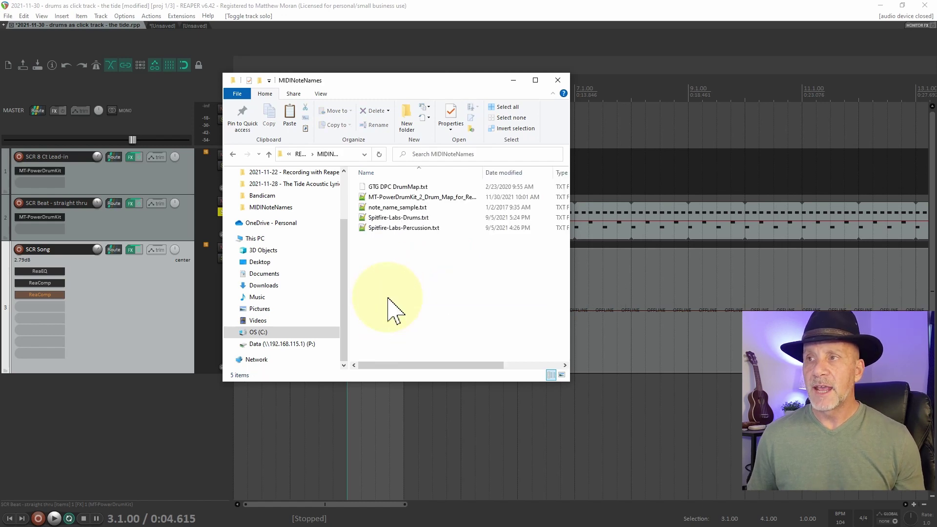
pyautogui.click(385, 198)
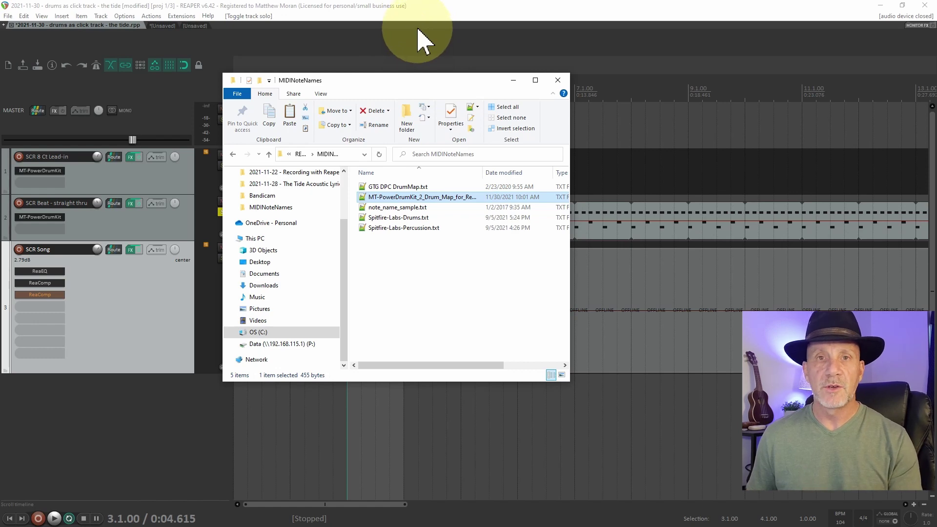
pyautogui.click(417, 8)
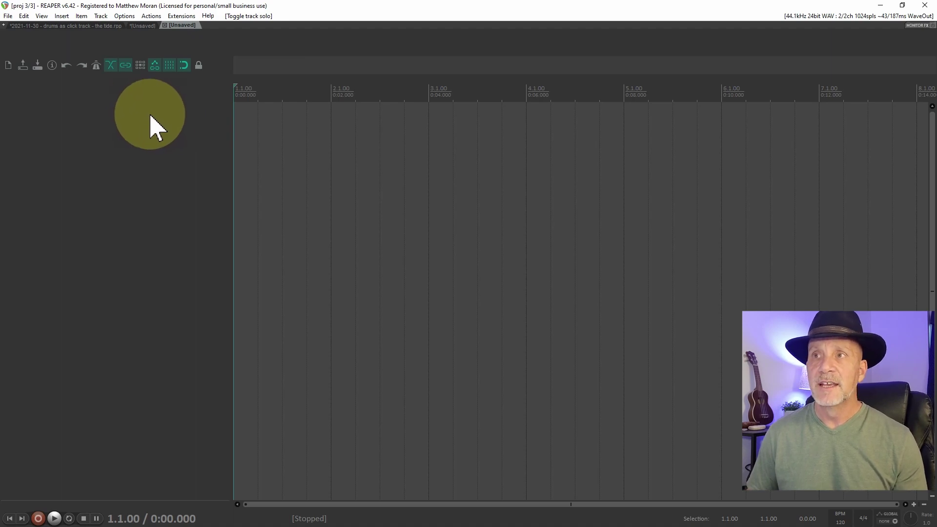
# Add a new track to the empty project and load the MT-PowerDrumKit (MANDA AUDIO) instrument on it, filtering the plug-ins by "mt".
pyautogui.doubleClick(142, 125)
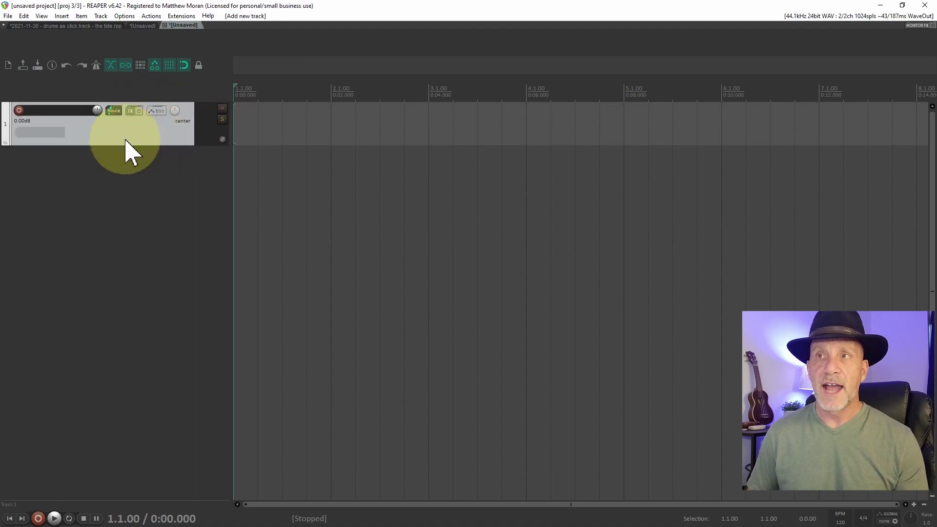
pyautogui.click(131, 112)
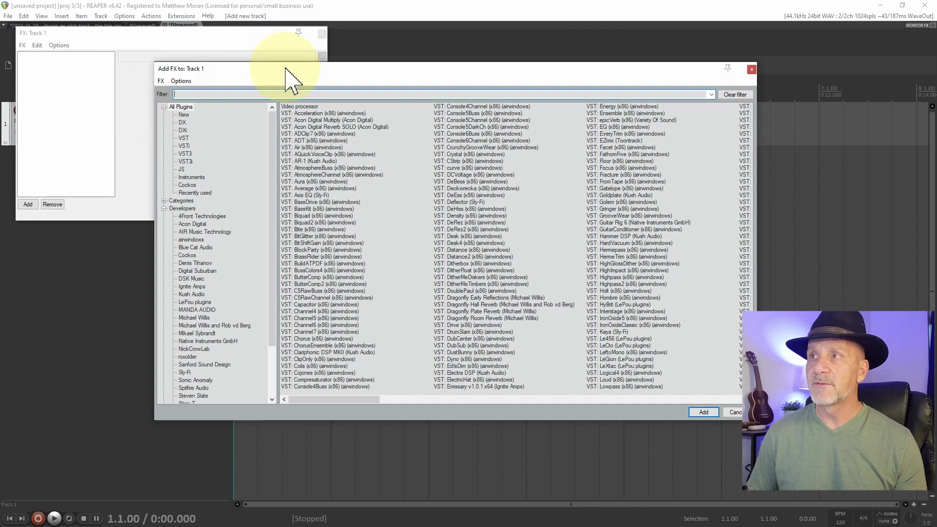
pyautogui.click(229, 95)
pyautogui.write('mt')
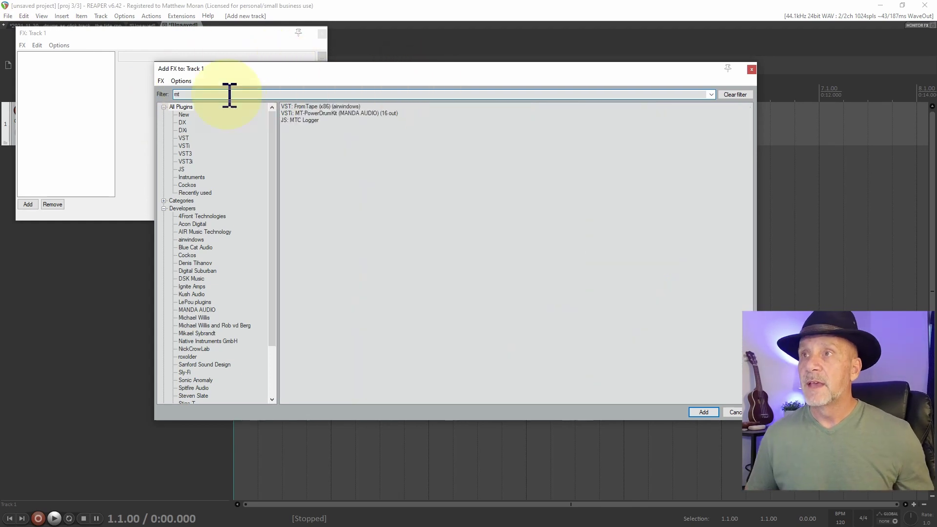
pyautogui.click(319, 114)
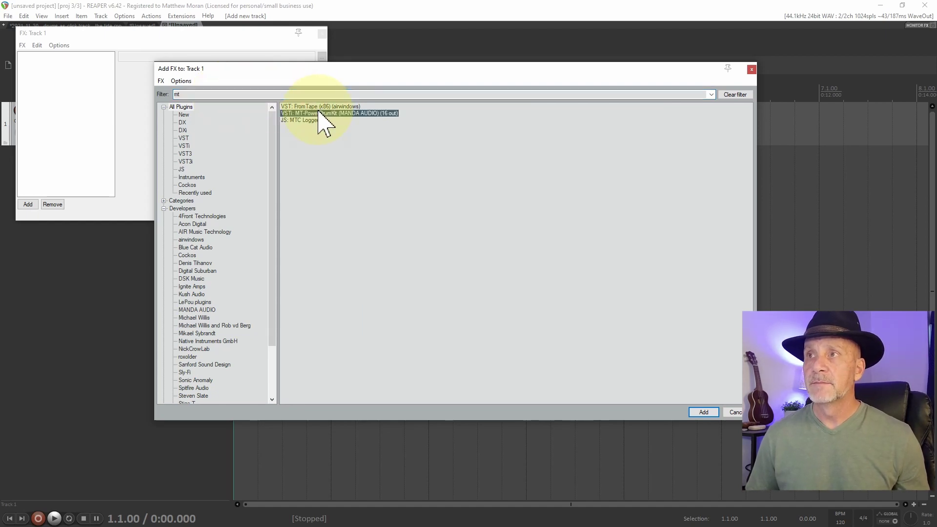
pyautogui.doubleClick(320, 114)
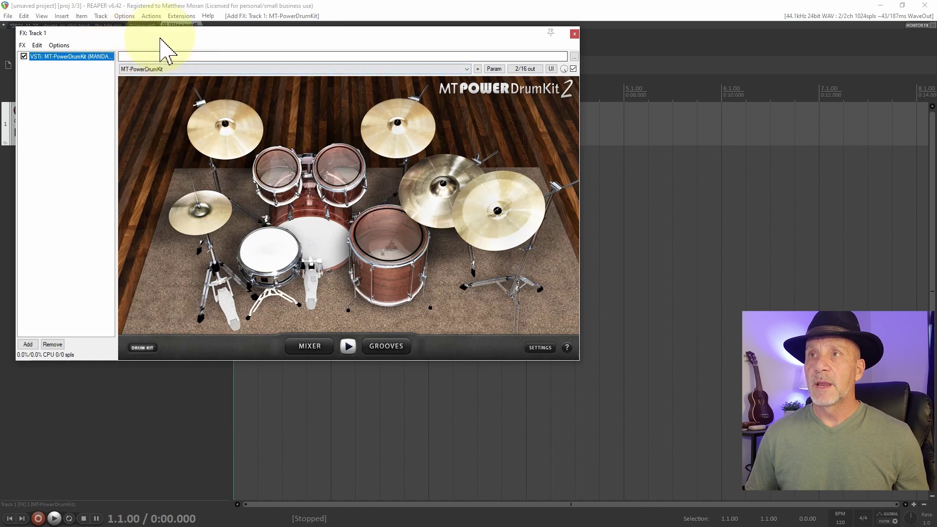
# Audition the kit's floor tom, kick, rack tom, crash cymbal, hi-hat and snare in the MT-PowerDrumKit window.
pyautogui.moveTo(161, 39); pyautogui.dragTo(448, 62)
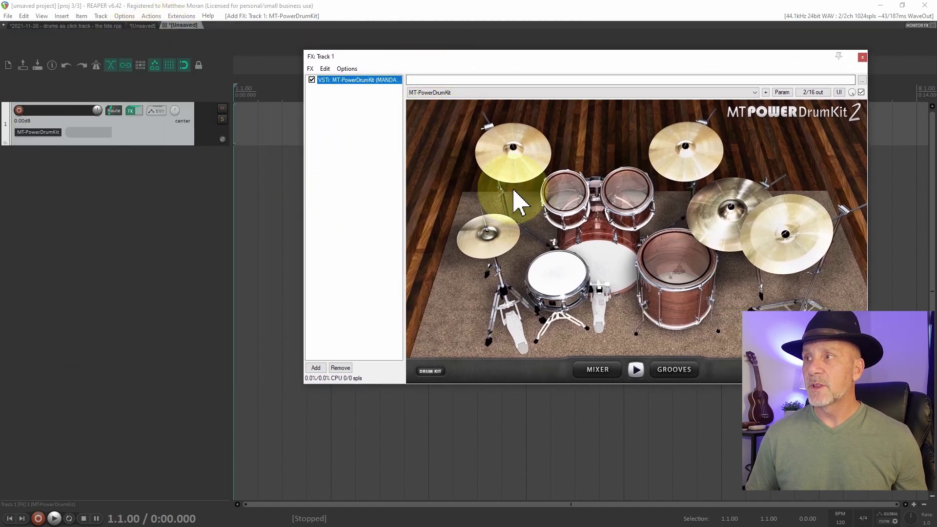
pyautogui.click(682, 268)
pyautogui.click(596, 266)
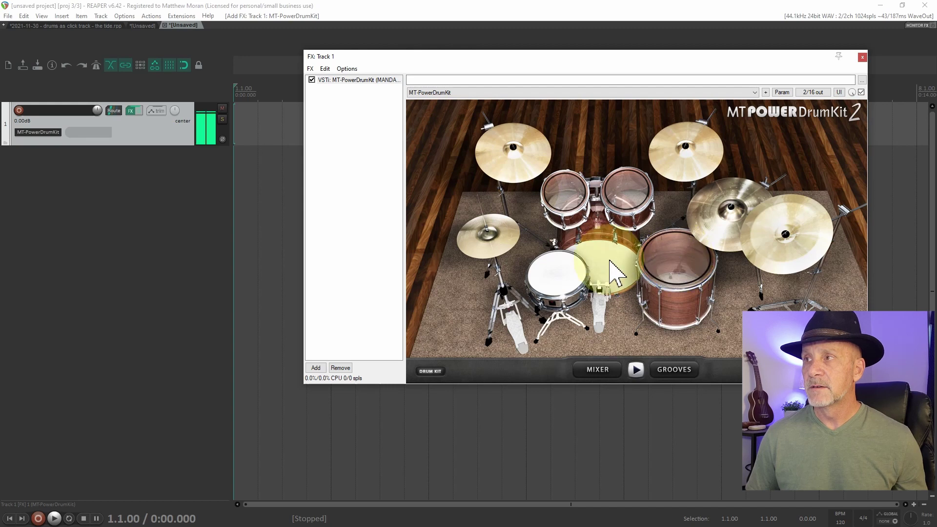
pyautogui.click(627, 202)
pyautogui.click(666, 149)
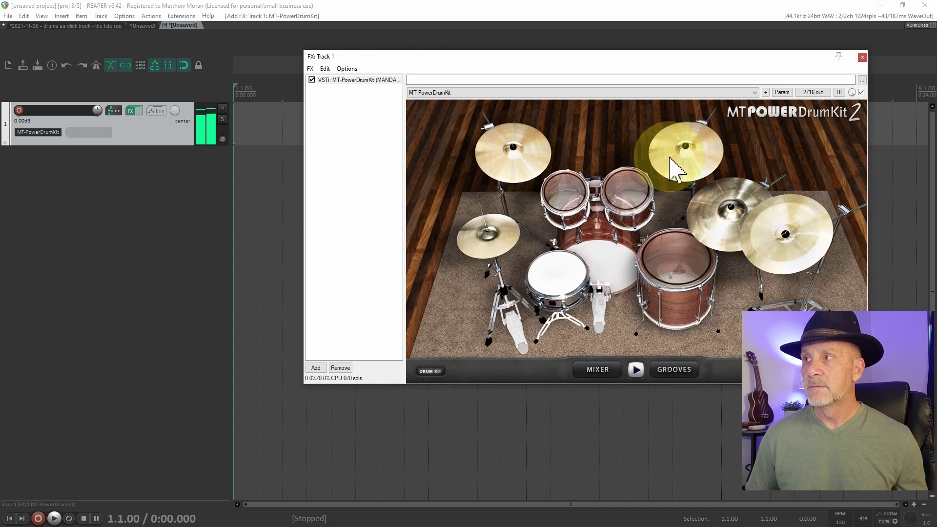
pyautogui.click(482, 249)
pyautogui.click(554, 271)
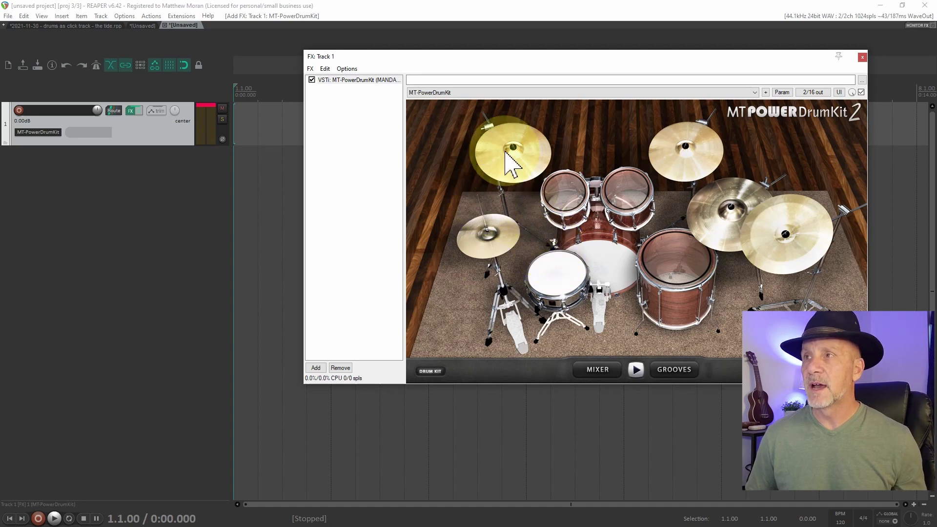
# Make a time selection over the first measure and insert a new MIDI item there on track 1.
pyautogui.moveTo(498, 56); pyautogui.dragTo(527, 210)
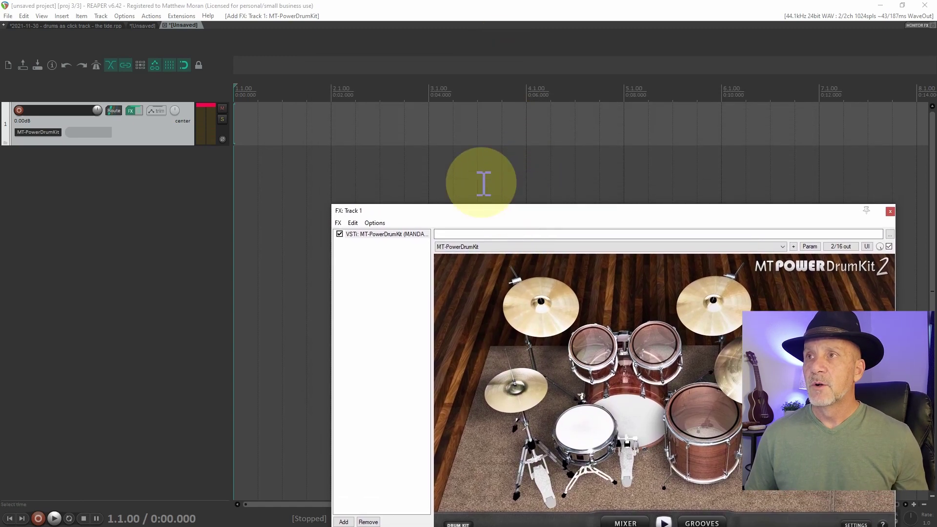
pyautogui.click(331, 101)
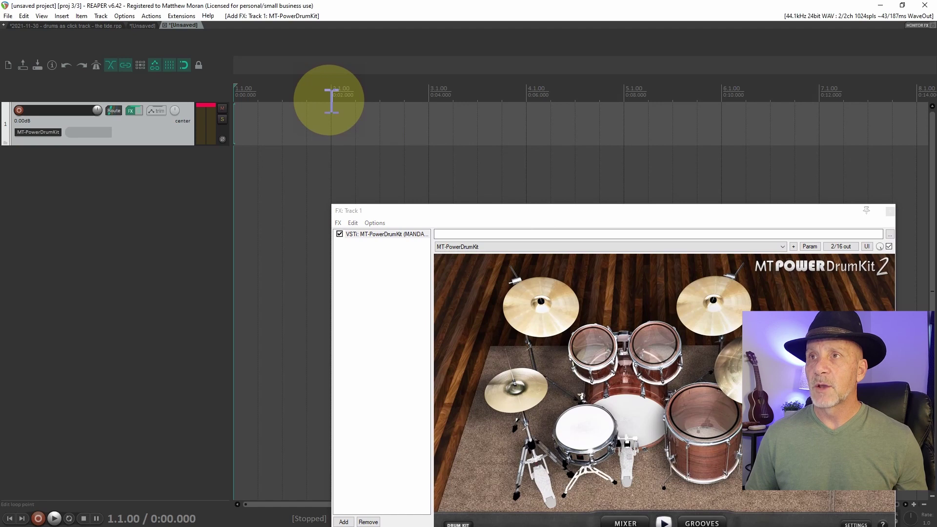
pyautogui.moveTo(331, 101); pyautogui.dragTo(235, 97)
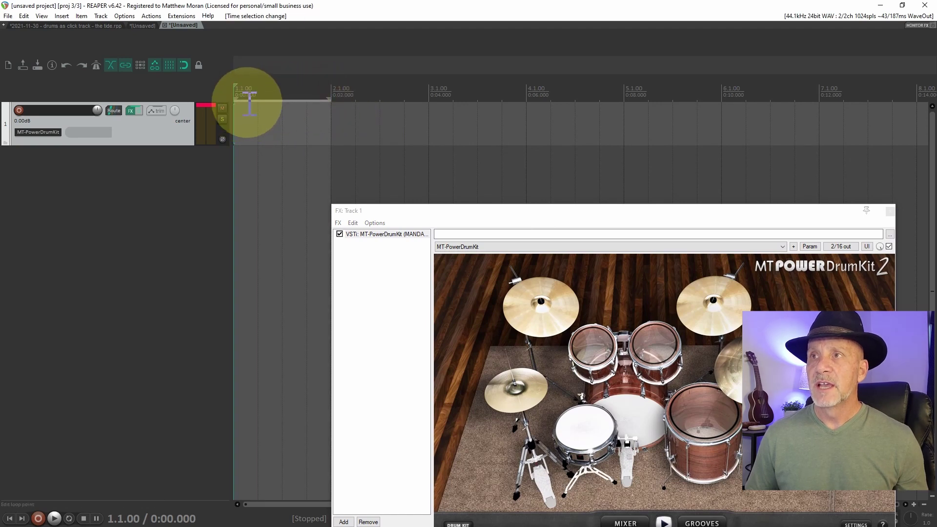
pyautogui.click(61, 16)
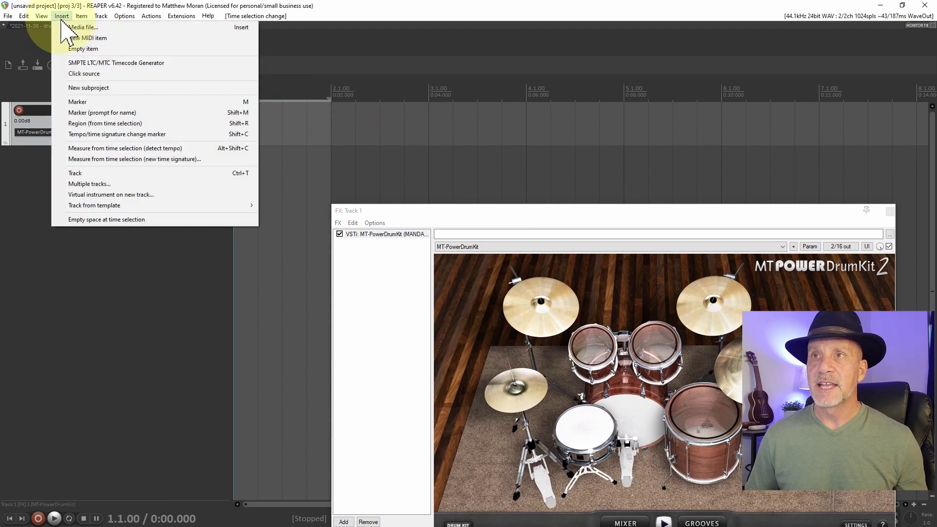
pyautogui.click(80, 37)
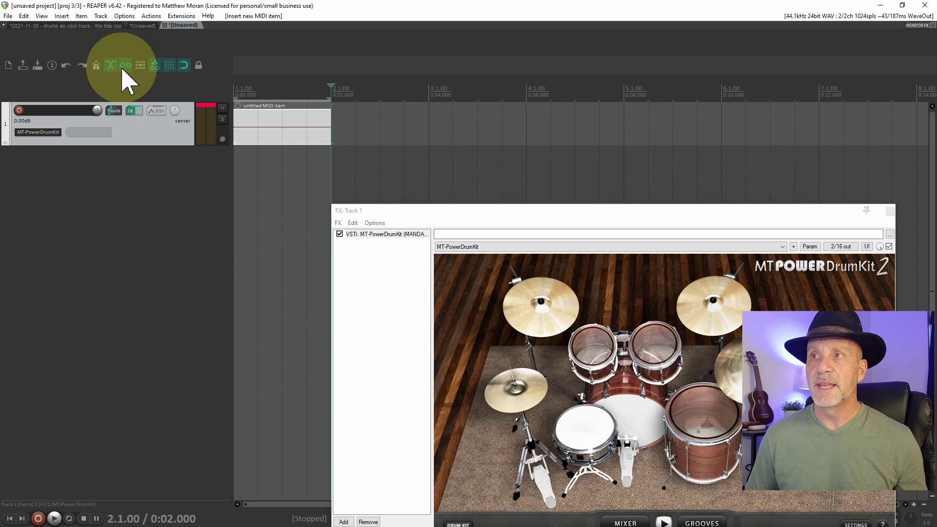
# Open the new MIDI item in the MIDI editor and position the editor window higher on the screen.
pyautogui.click(271, 137)
pyautogui.click(235, 136)
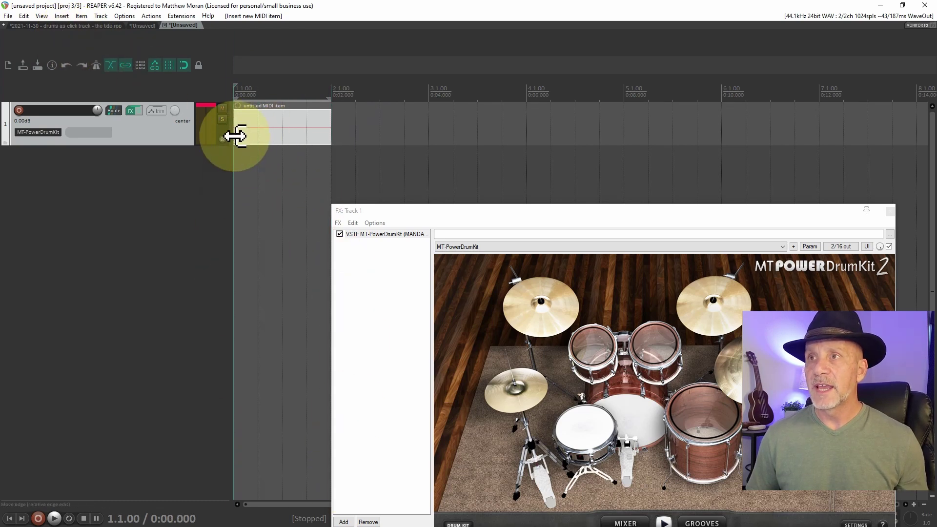
pyautogui.doubleClick(235, 136)
pyautogui.moveTo(420, 72); pyautogui.dragTo(426, 37)
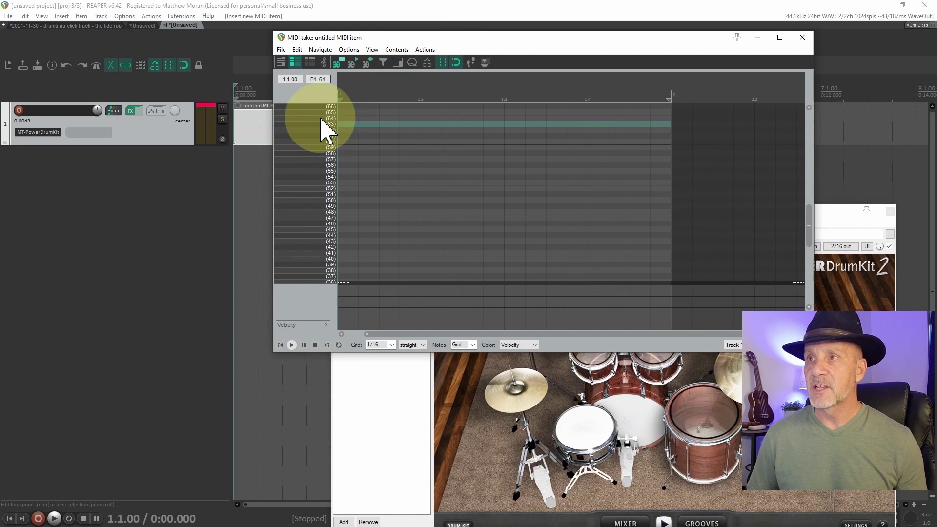
# Compare the piano roll view with the named notes view, return to named notes, and audition notes 36 and 38.
pyautogui.scroll(-3, 315, 147)
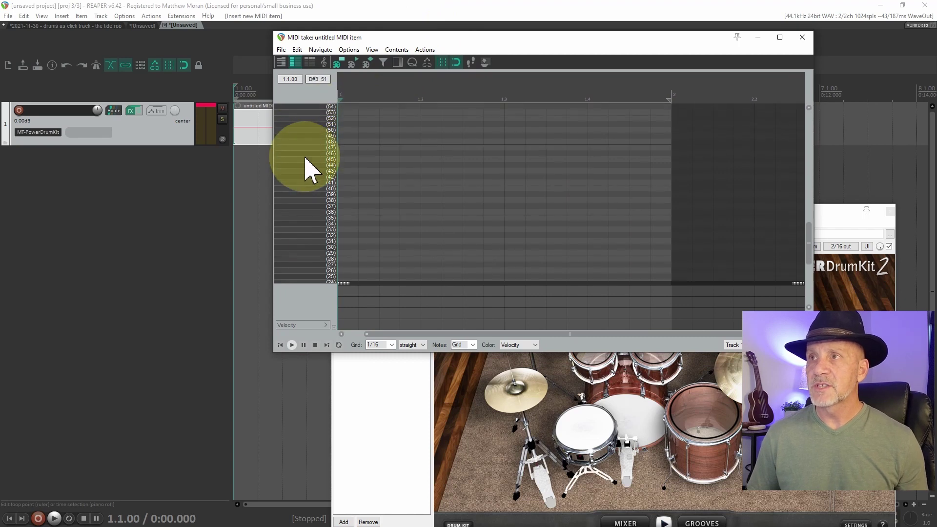
pyautogui.click(281, 62)
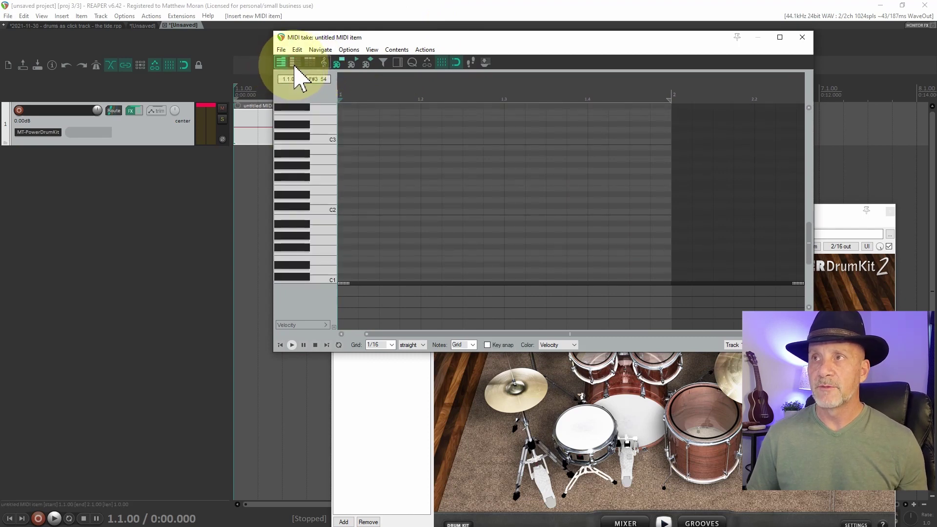
pyautogui.click(294, 63)
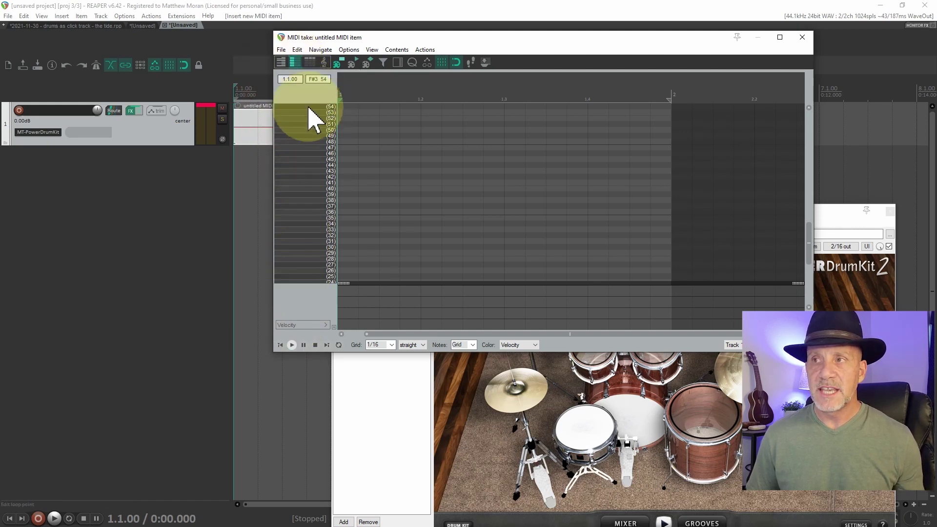
pyautogui.click(312, 213)
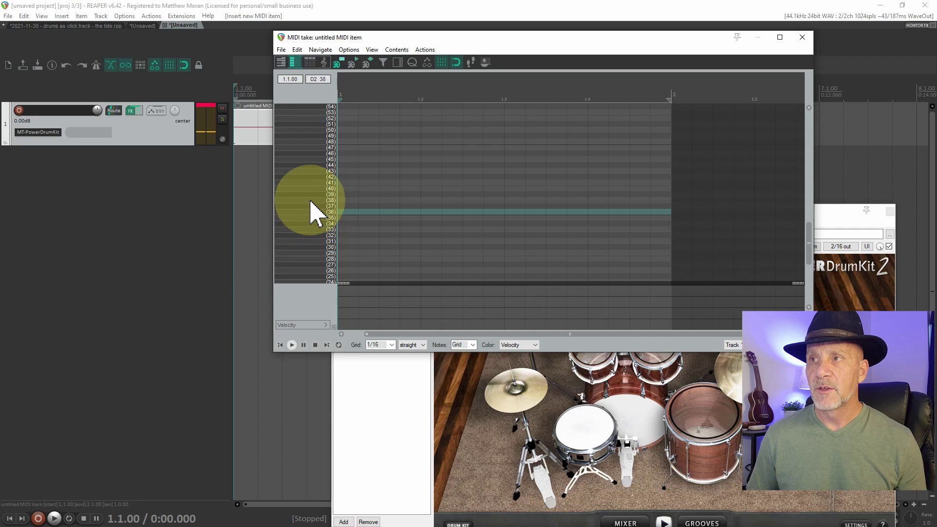
pyautogui.click(311, 201)
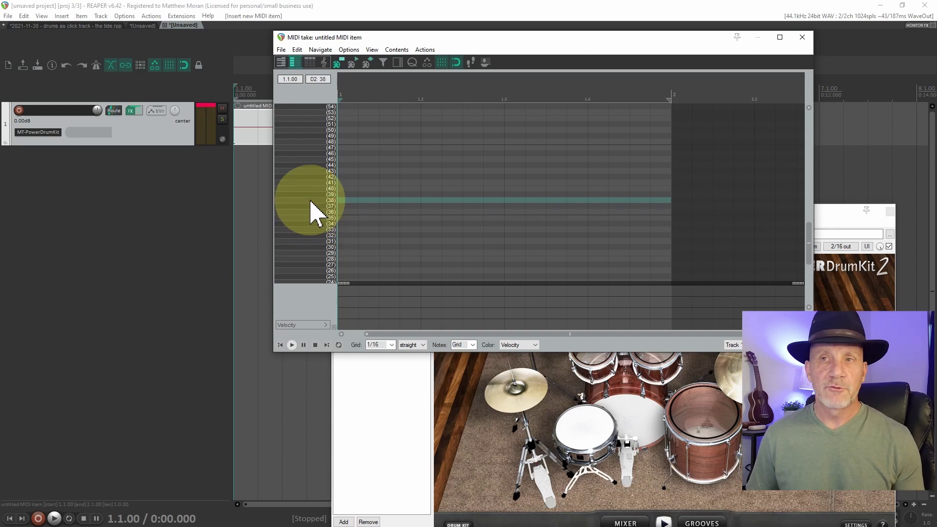
# Load the note names for the MIDI item from MT-PowerDrumKit_2_Drum_Map_for_Reaper.txt.
pyautogui.click(281, 50)
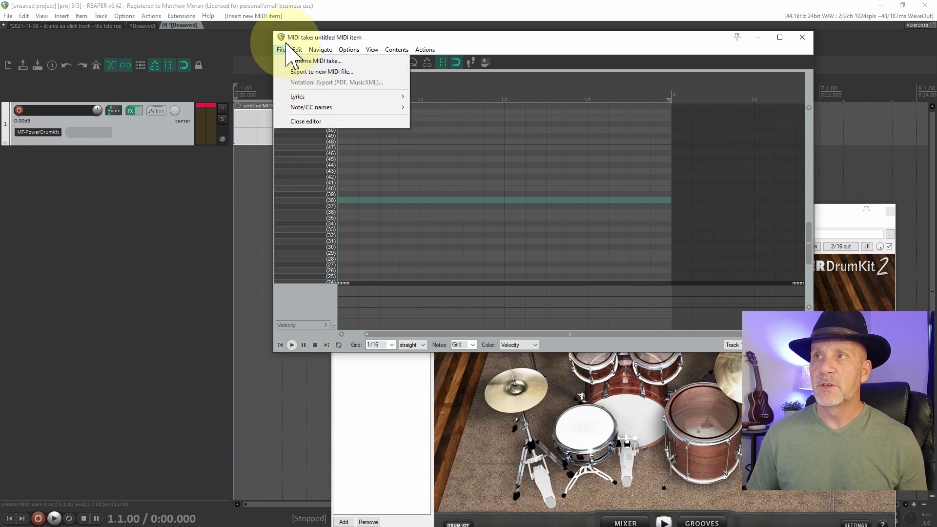
pyautogui.moveTo(317, 50)
pyautogui.click(281, 50)
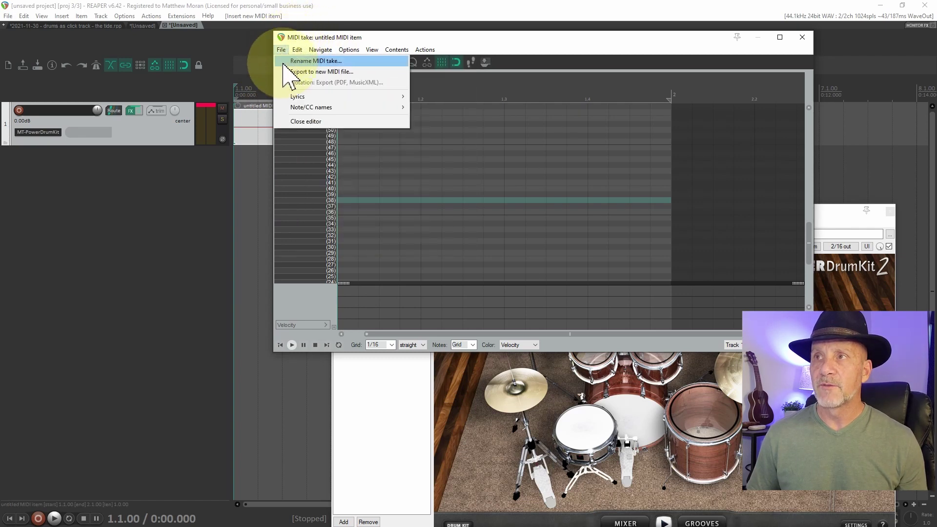
pyautogui.moveTo(304, 111)
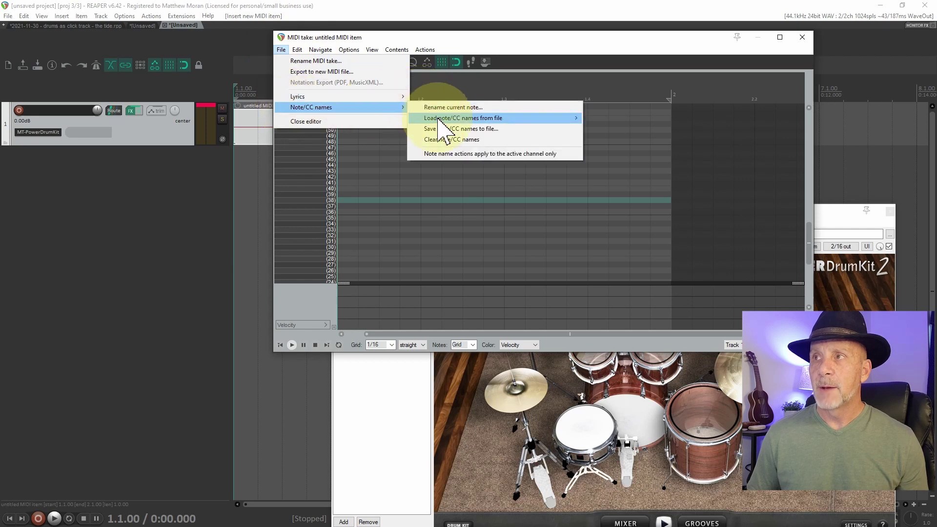
pyautogui.moveTo(446, 120)
pyautogui.click(603, 119)
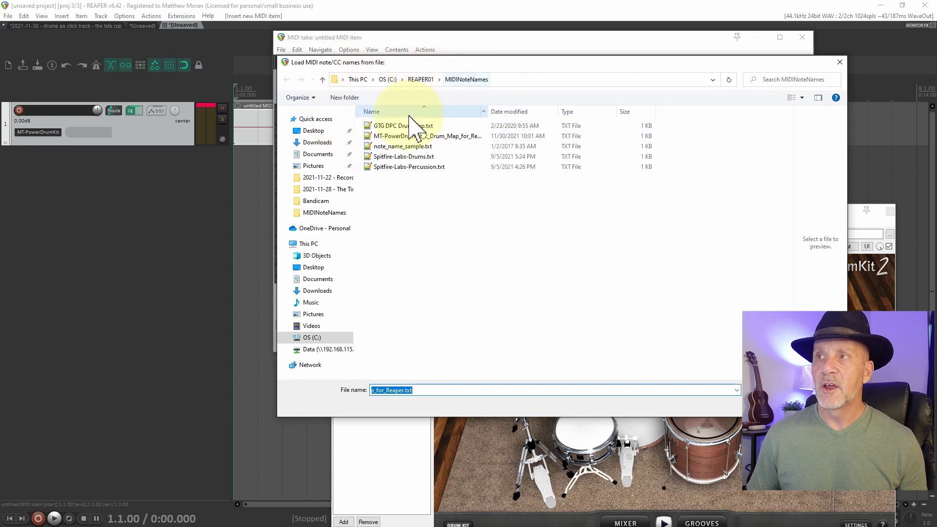
pyautogui.click(392, 137)
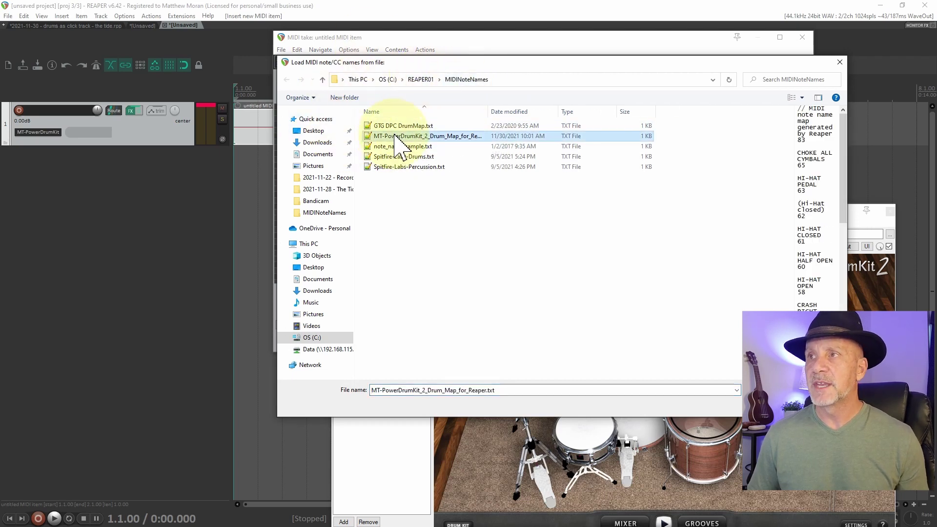
pyautogui.doubleClick(396, 138)
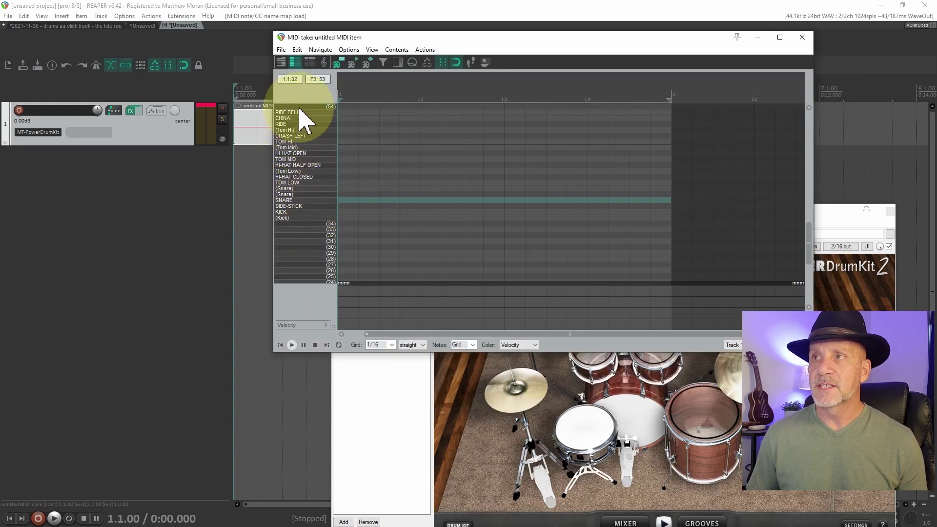
# Show the named notes in piano roll view and audition the kick, snare, side-stick, hi-hat and tom keys.
pyautogui.click(281, 64)
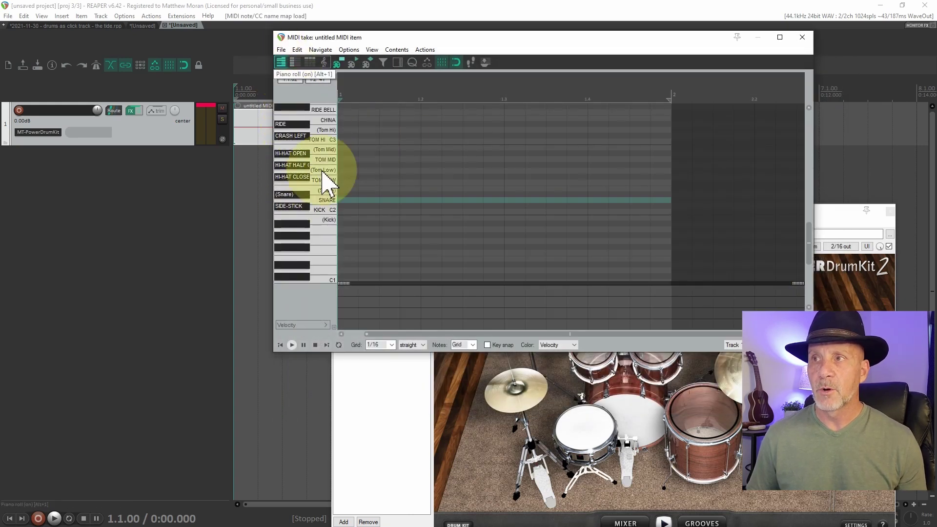
pyautogui.scroll(3, 322, 222)
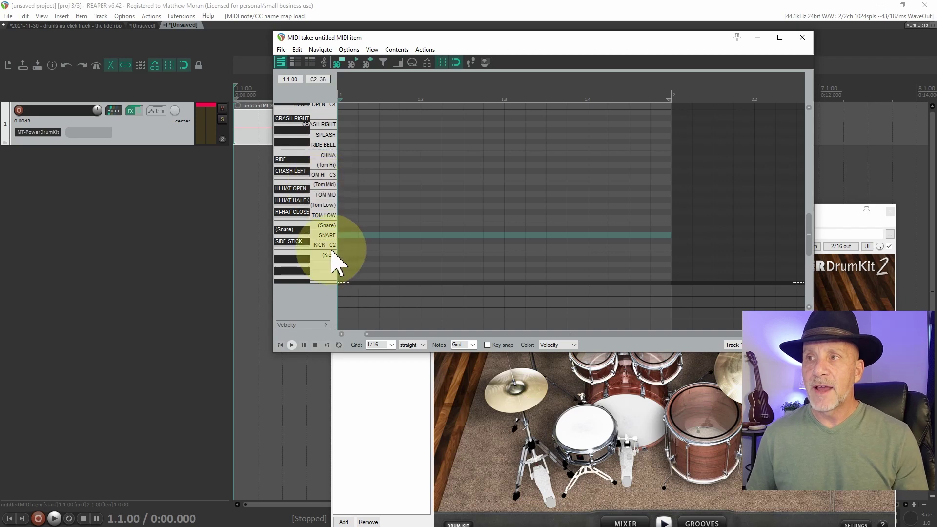
pyautogui.click(320, 247)
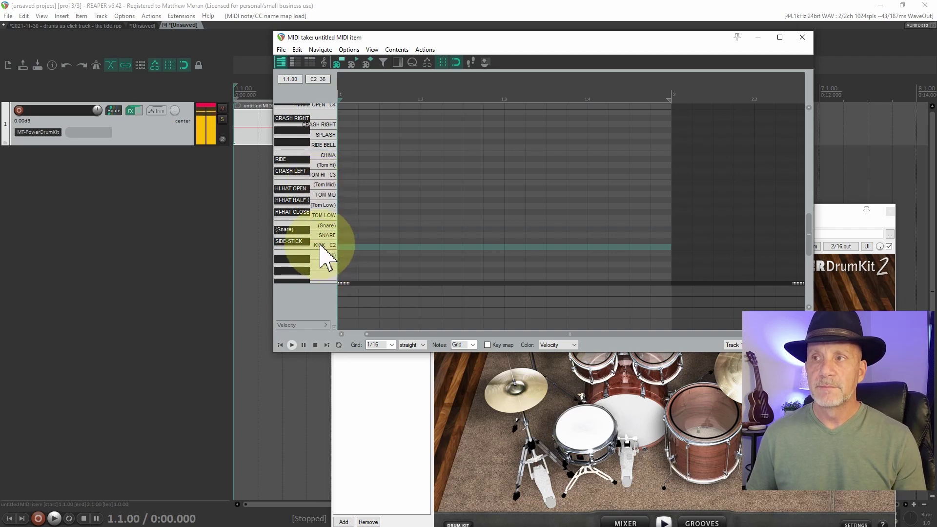
pyautogui.click(322, 249)
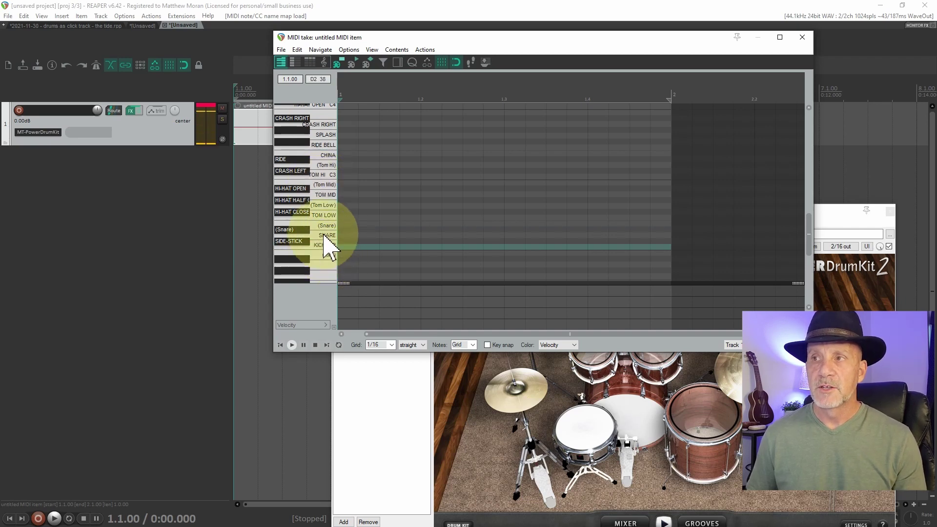
pyautogui.click(323, 239)
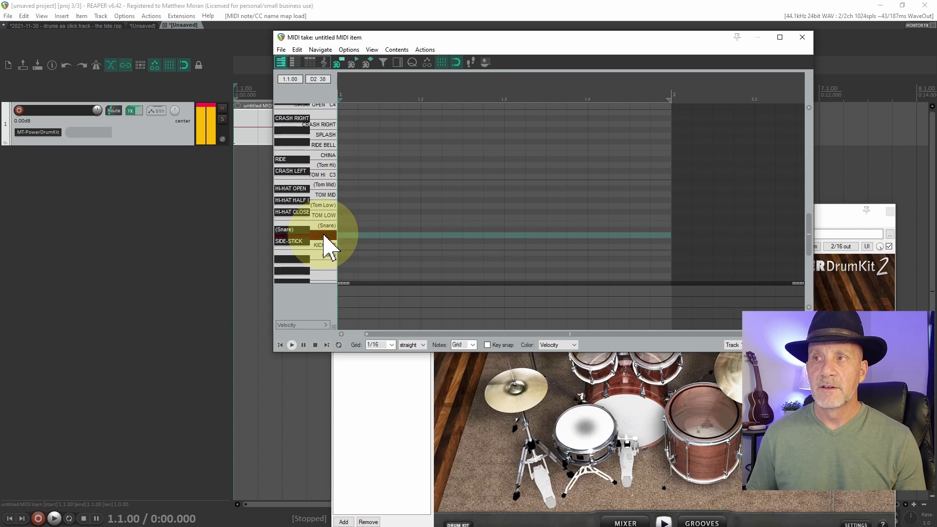
pyautogui.click(295, 244)
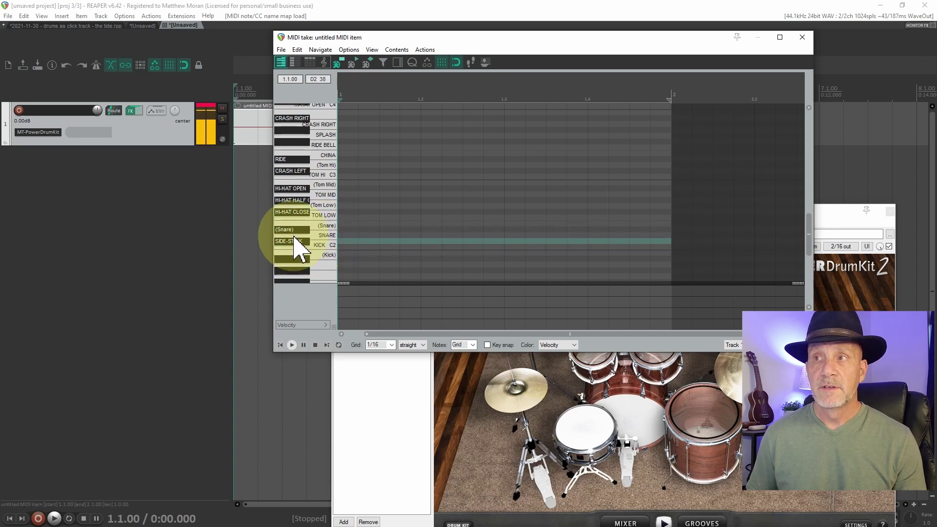
pyautogui.click(297, 214)
pyautogui.click(295, 200)
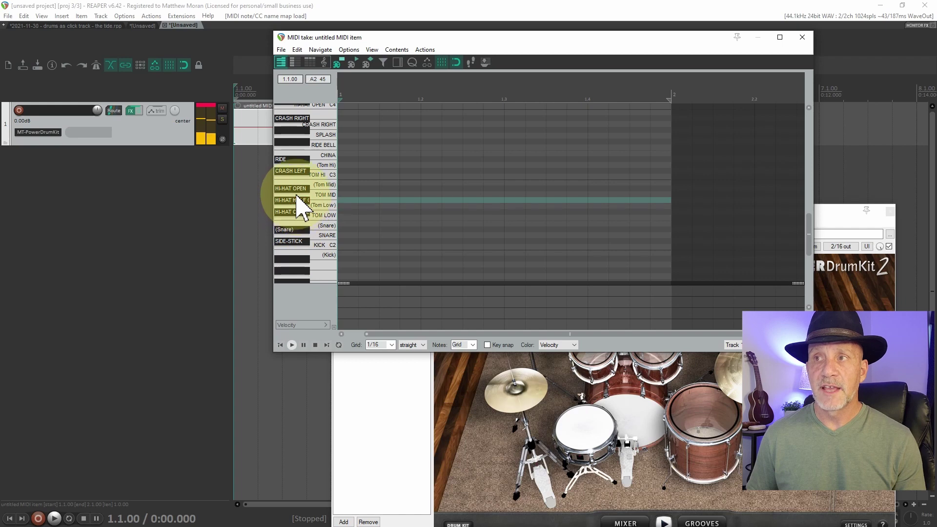
pyautogui.click(316, 188)
pyautogui.click(325, 176)
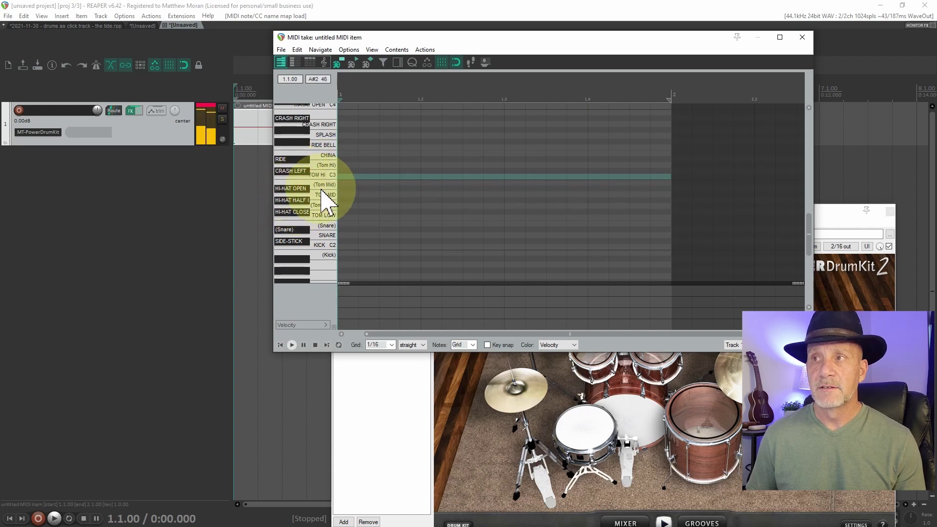
pyautogui.click(322, 186)
pyautogui.click(322, 195)
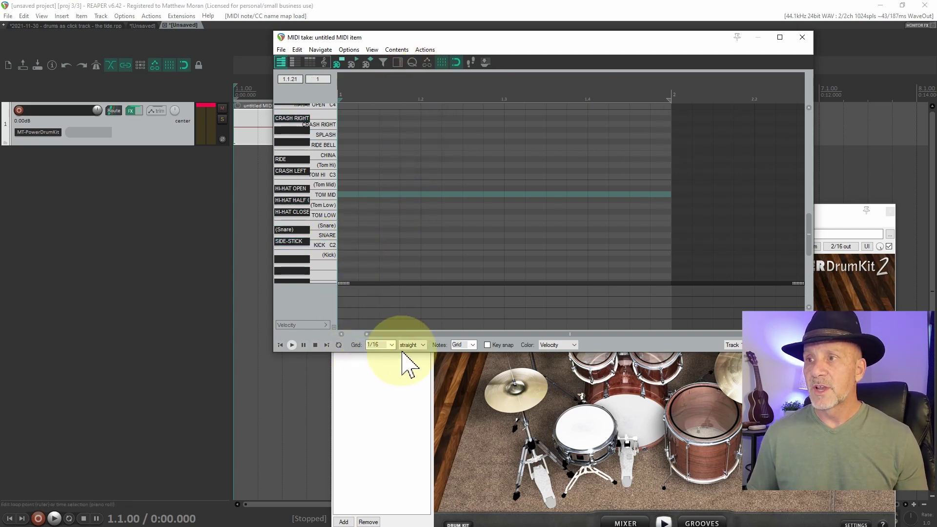
# Add 1/16 kick notes on C2 at beats 1, 2, 3 and 4 of the first measure.
pyautogui.click(343, 247)
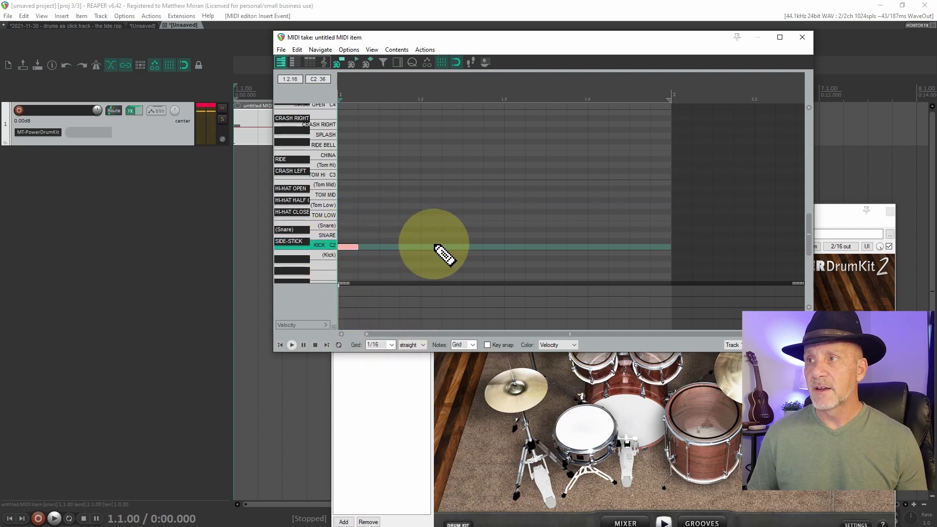
pyautogui.click(425, 247)
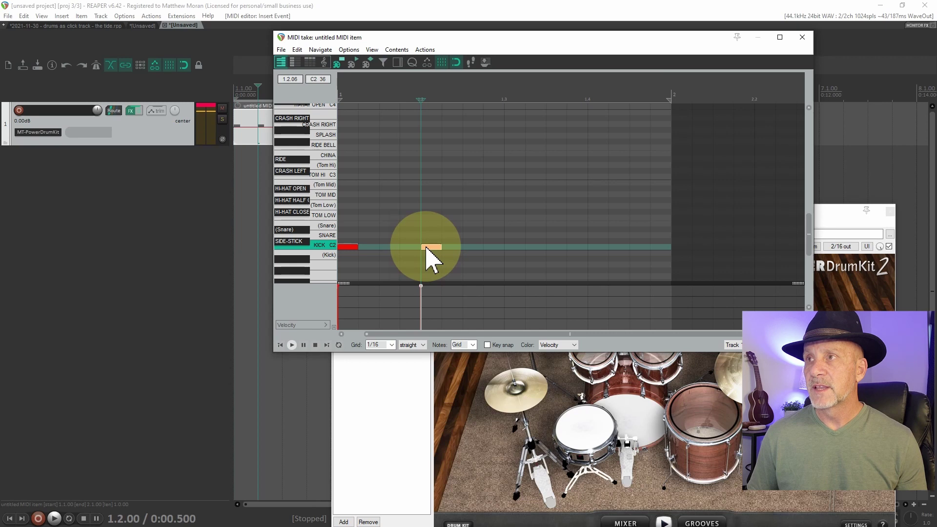
pyautogui.click(508, 248)
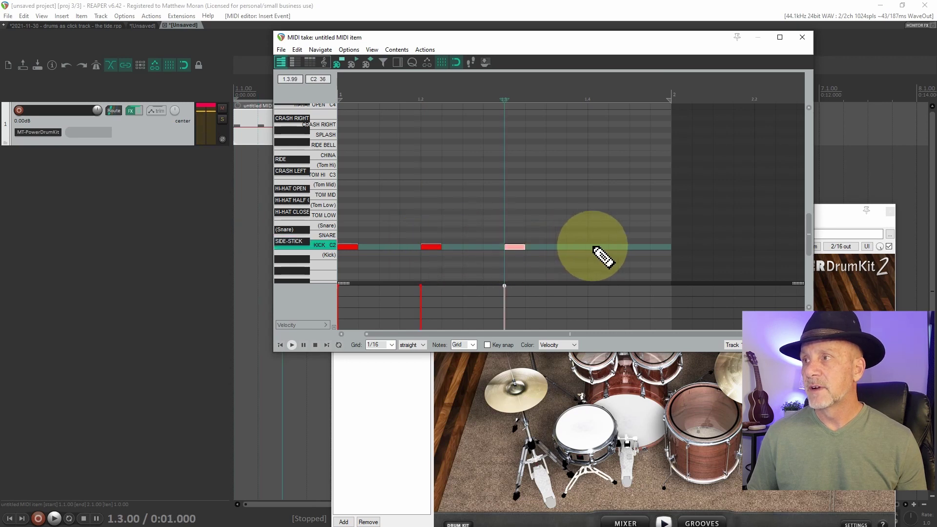
pyautogui.click(594, 247)
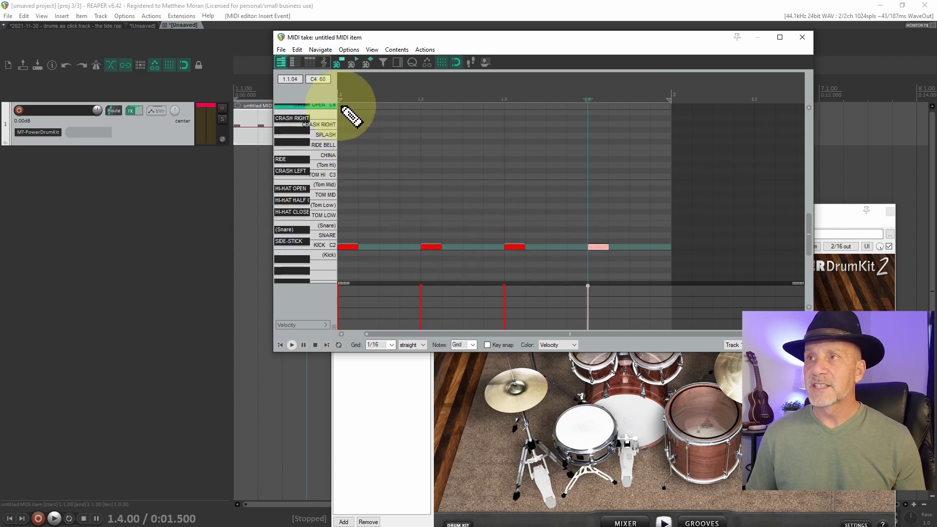
# Play the four-beat kick pattern on repeat from the start of the measure, and stop playback.
pyautogui.press('Home')
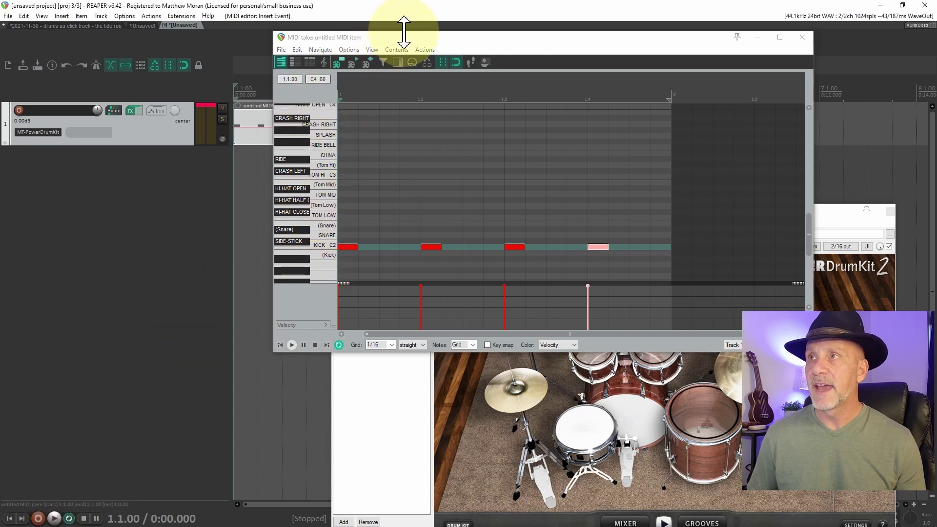
pyautogui.press('space')
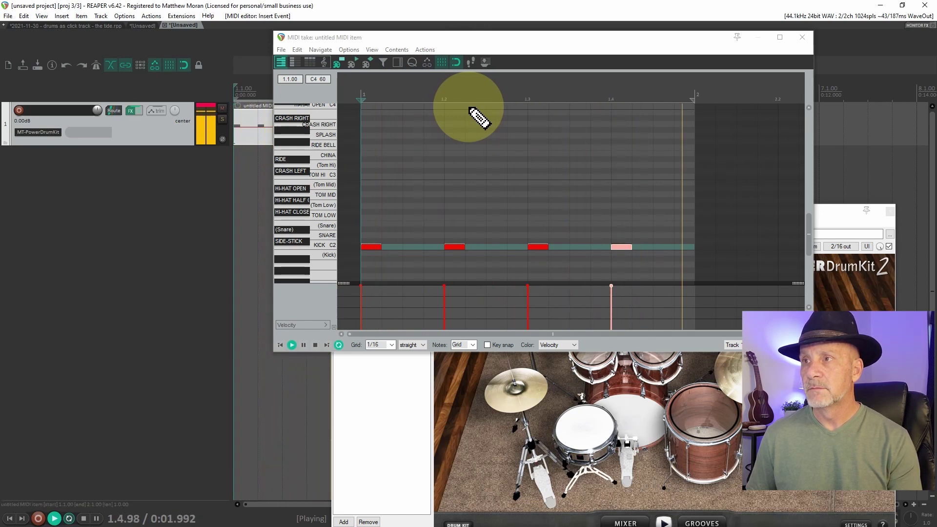
pyautogui.press('space')
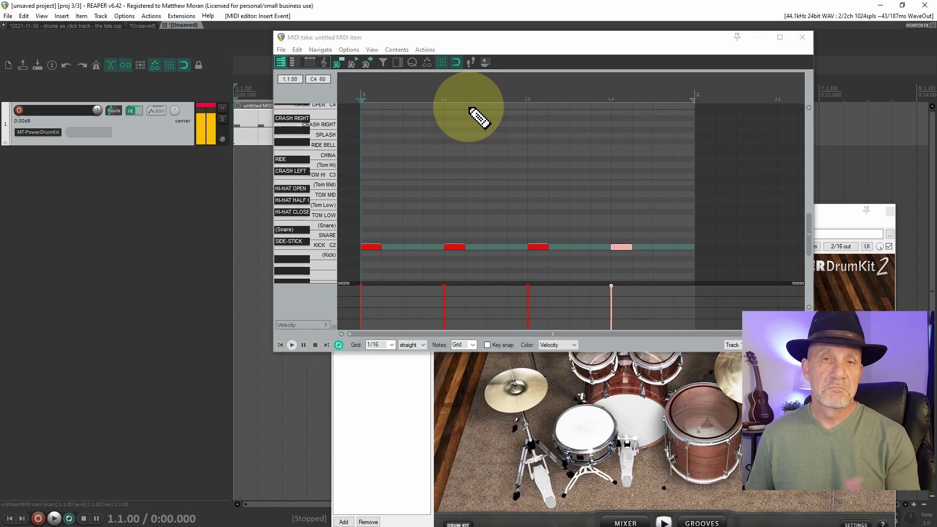
# Extend the kick MIDI item to two measures on track 1, with the MIDI editor and drum kit windows closed.
pyautogui.click(802, 38)
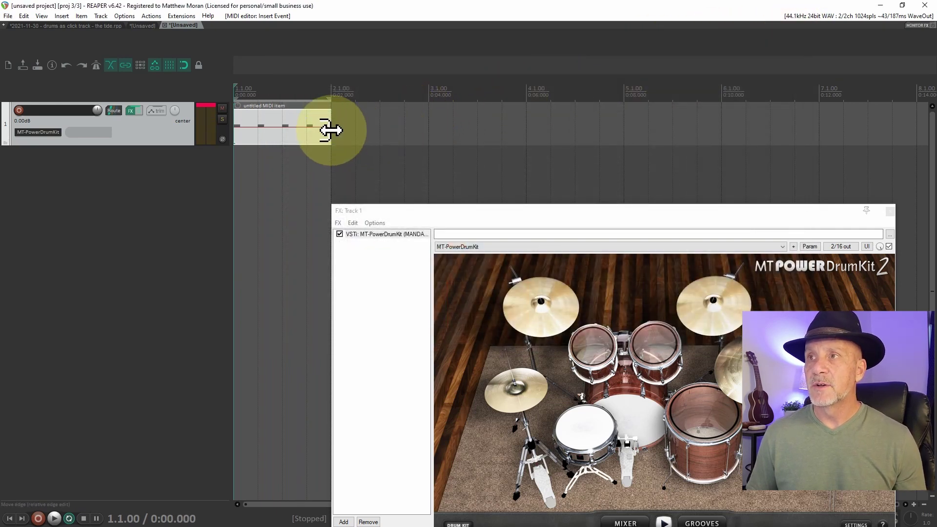
pyautogui.moveTo(331, 130); pyautogui.dragTo(419, 127)
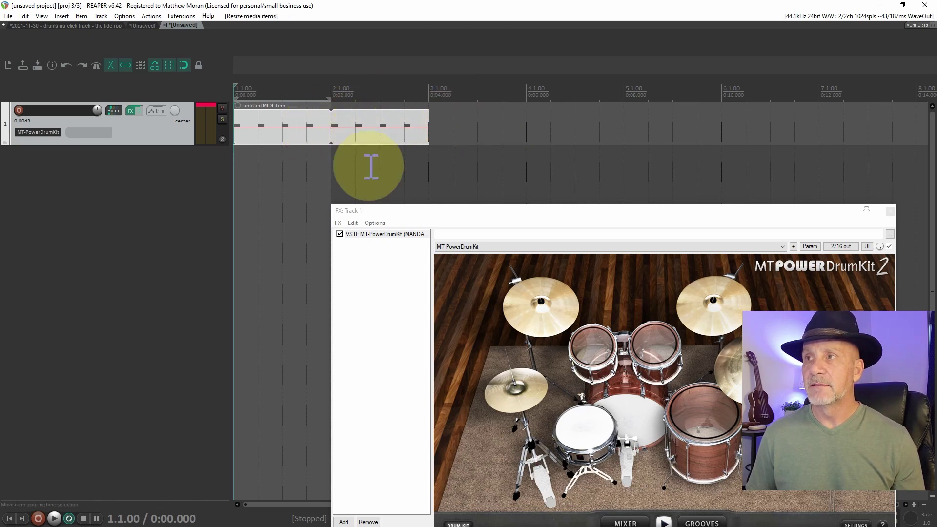
pyautogui.moveTo(493, 212); pyautogui.dragTo(517, 164)
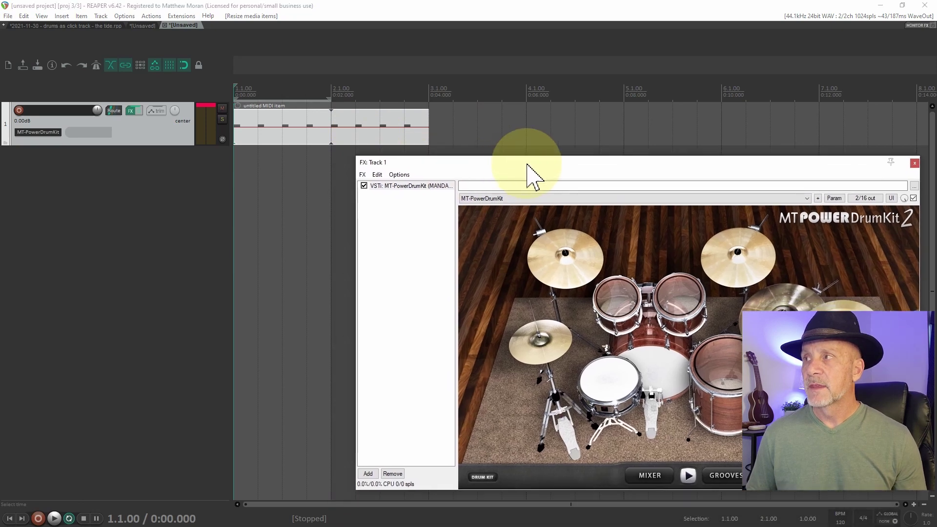
pyautogui.click(914, 162)
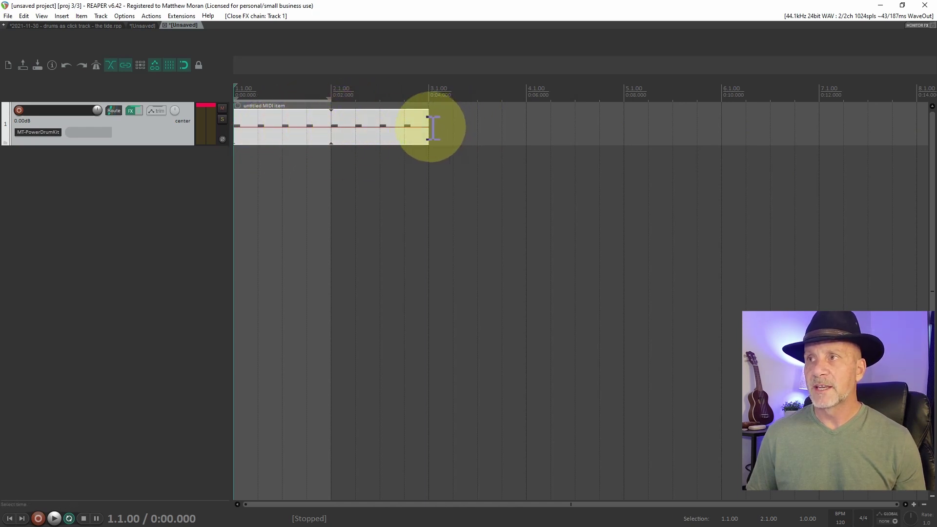
pyautogui.moveTo(434, 128)
pyautogui.mouseDown()
pyautogui.moveTo(627, 119)
pyautogui.moveTo(439, 135)
pyautogui.mouseUp()
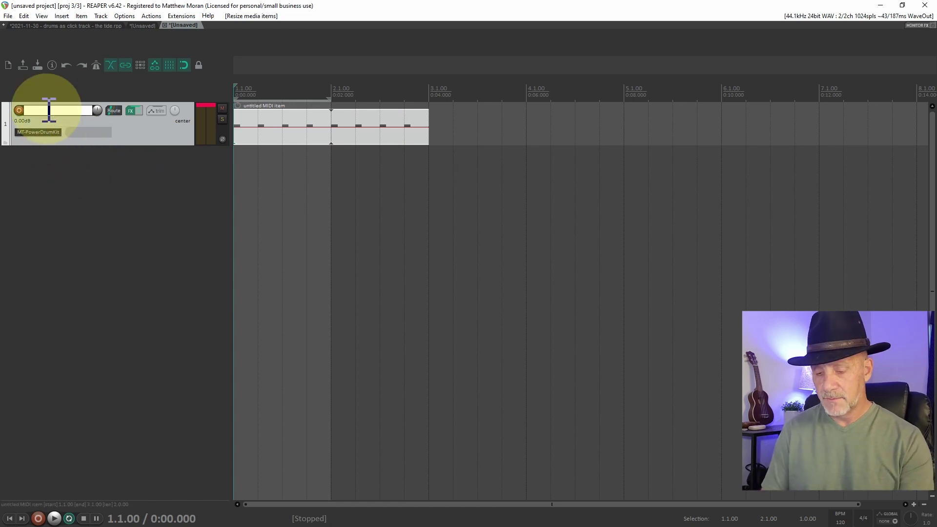
# Name track 1 "SCR 8 Count Lead-in".
pyautogui.write('SCR 8 Count Lea')
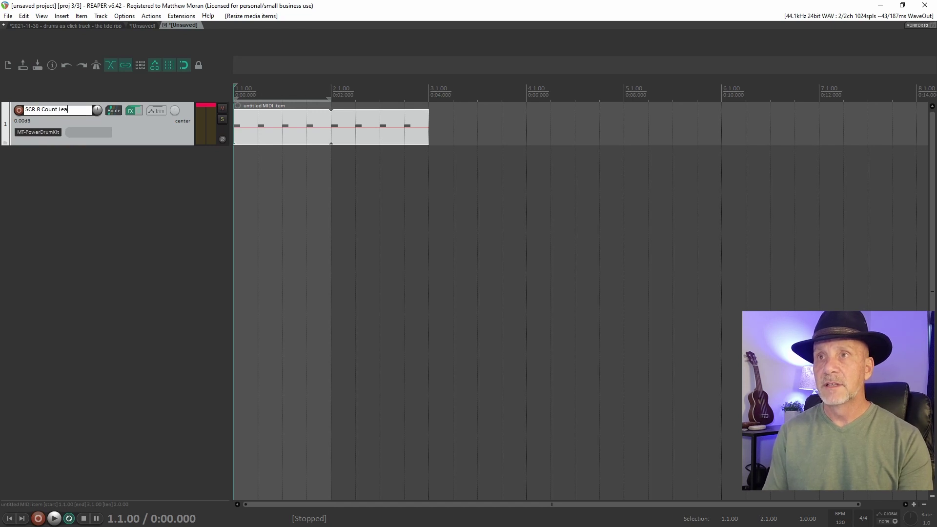
pyautogui.write('d-in')
pyautogui.click(47, 112)
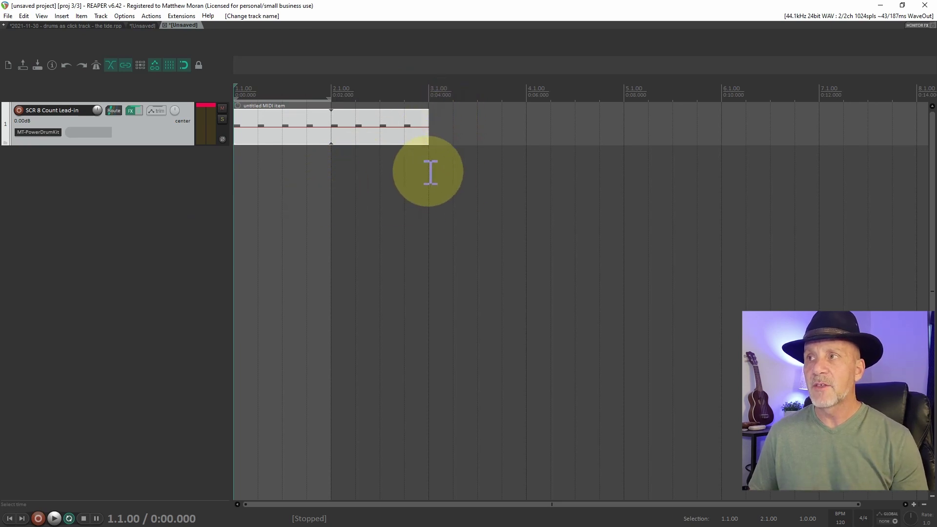
# Make a time selection over the third measure and add a second track named "SCR Beat".
pyautogui.moveTo(430, 173); pyautogui.dragTo(525, 171)
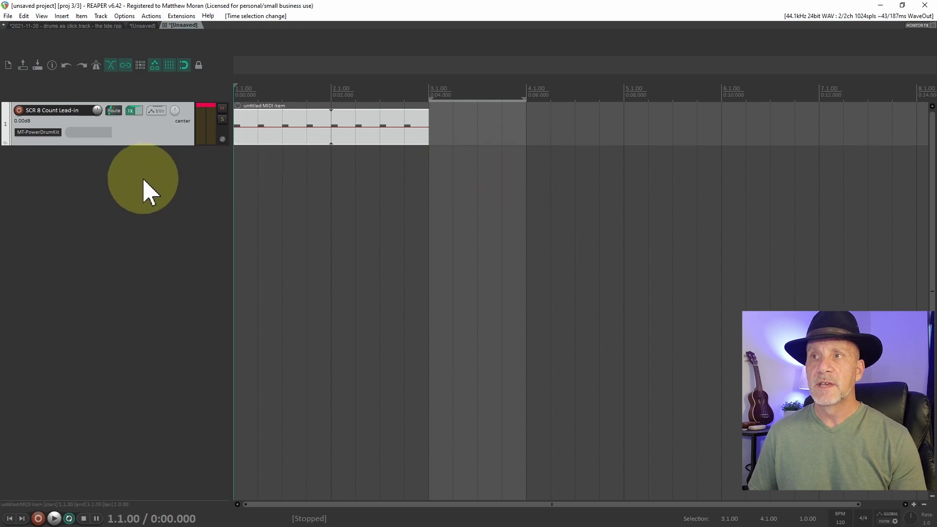
pyautogui.doubleClick(126, 168)
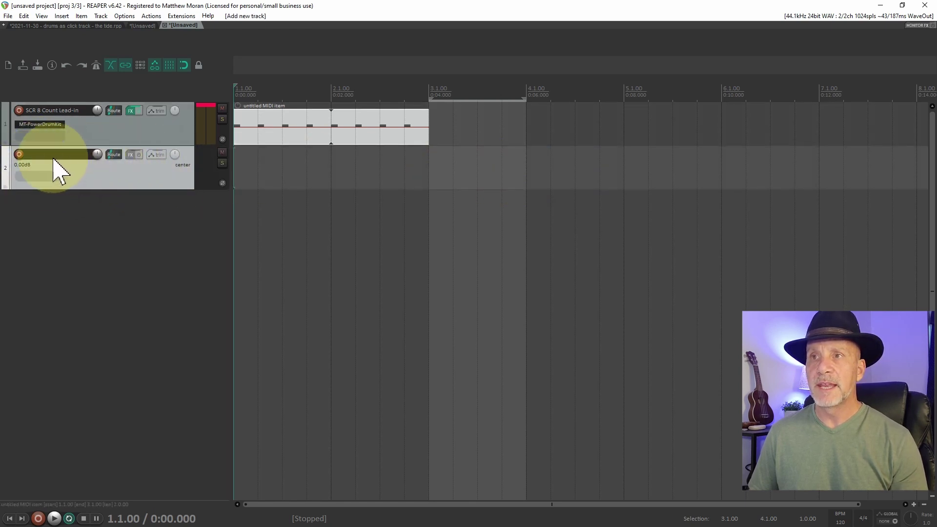
pyautogui.doubleClick(55, 155)
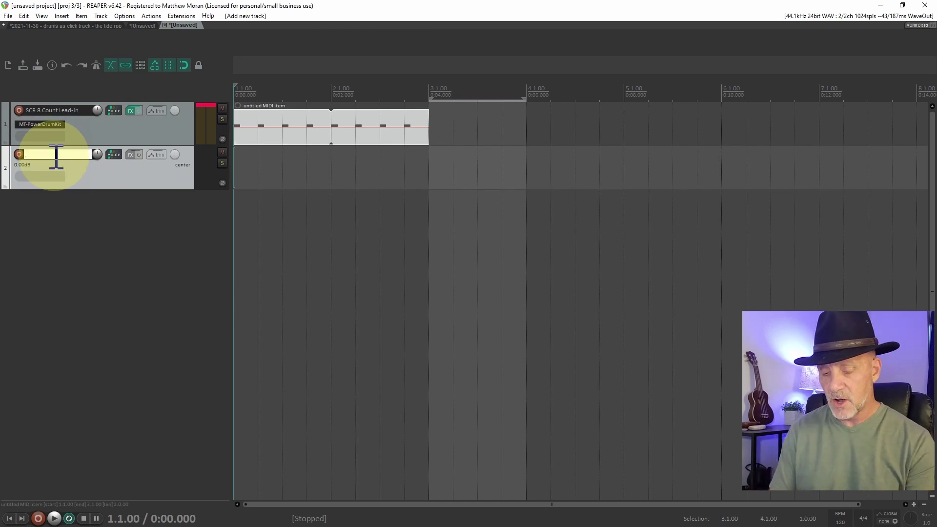
pyautogui.write('SCR')
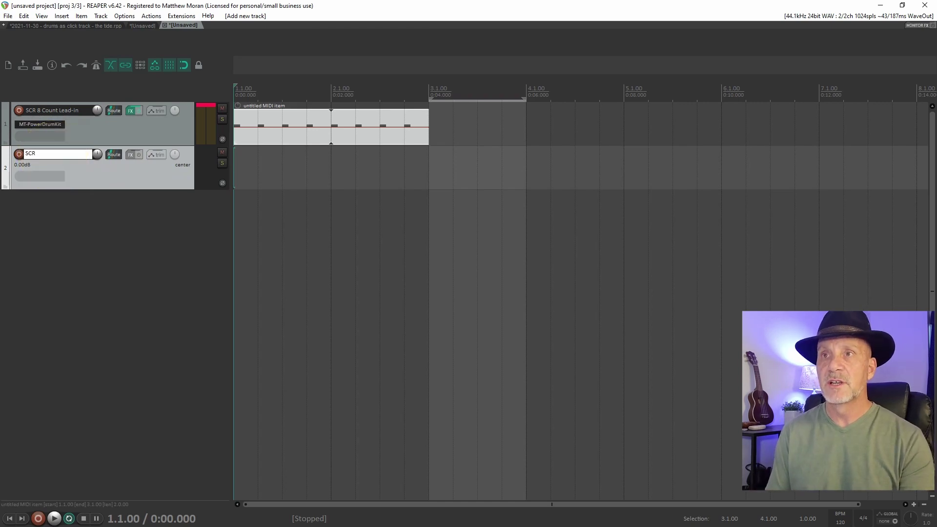
pyautogui.write(' Beat')
pyautogui.press('Return')
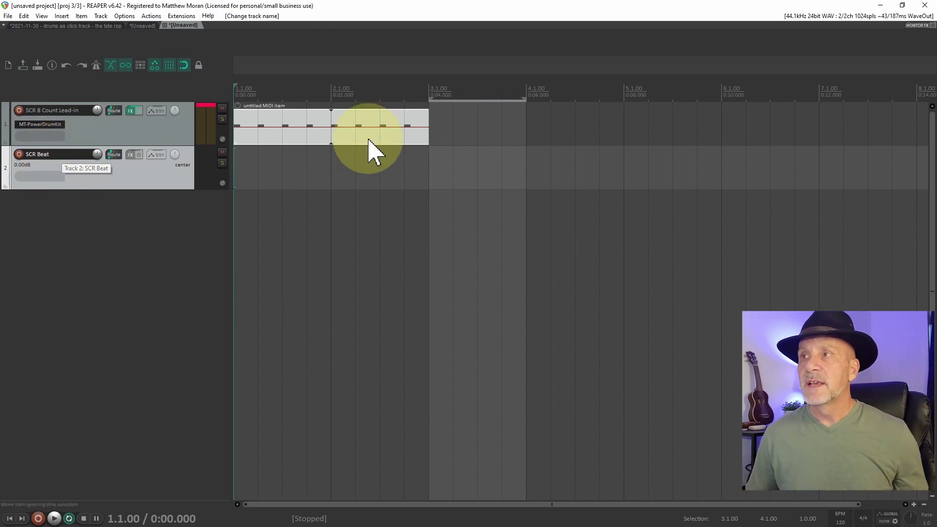
# Insert a new MIDI item over the third measure on the SCR Beat track and open it in the MIDI editor.
pyautogui.click(61, 16)
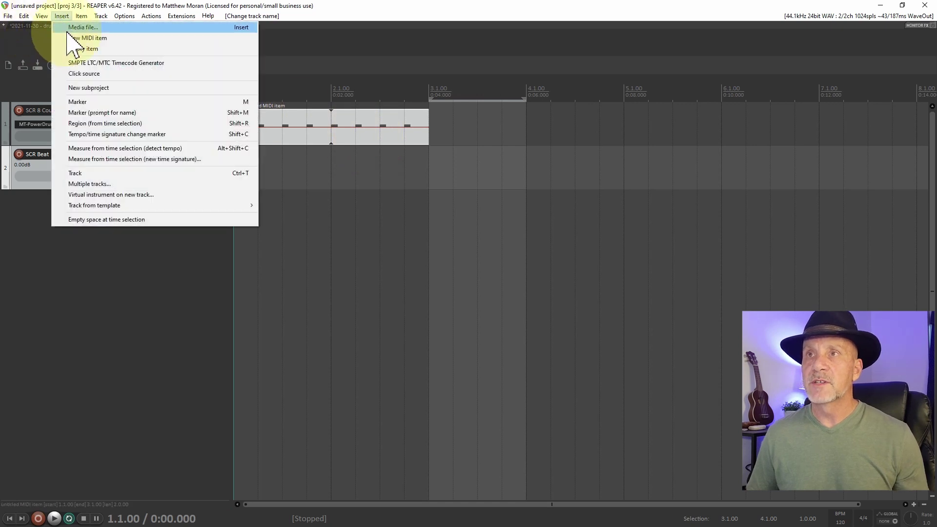
pyautogui.click(69, 39)
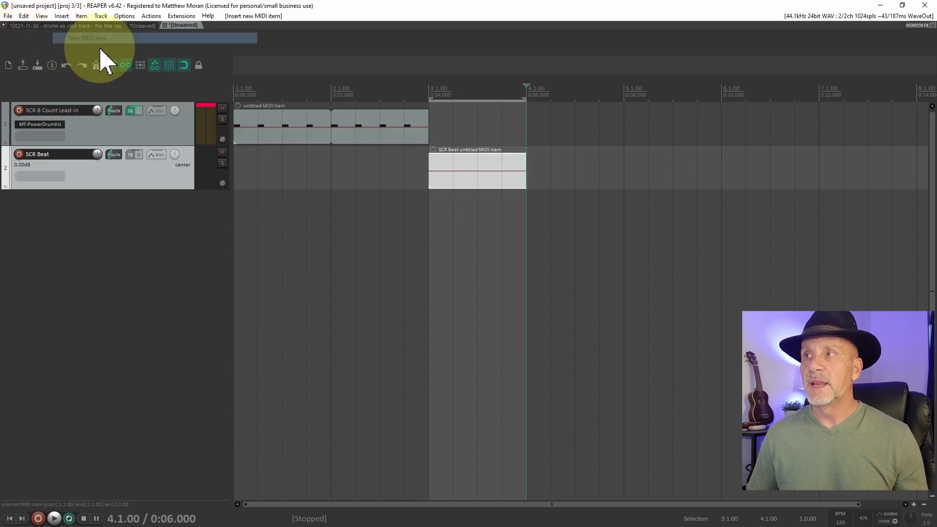
pyautogui.doubleClick(436, 174)
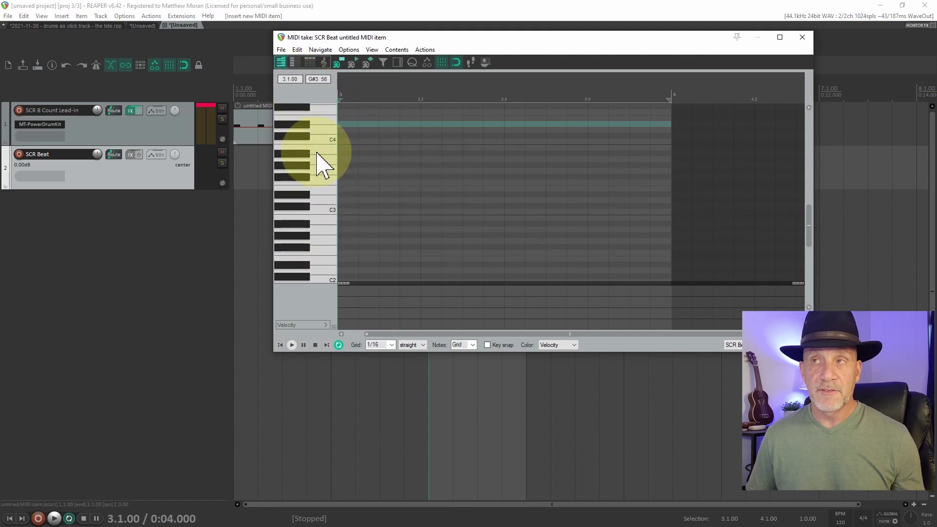
# Load the drum map's note names from file for the SCR Beat MIDI item.
pyautogui.click(281, 50)
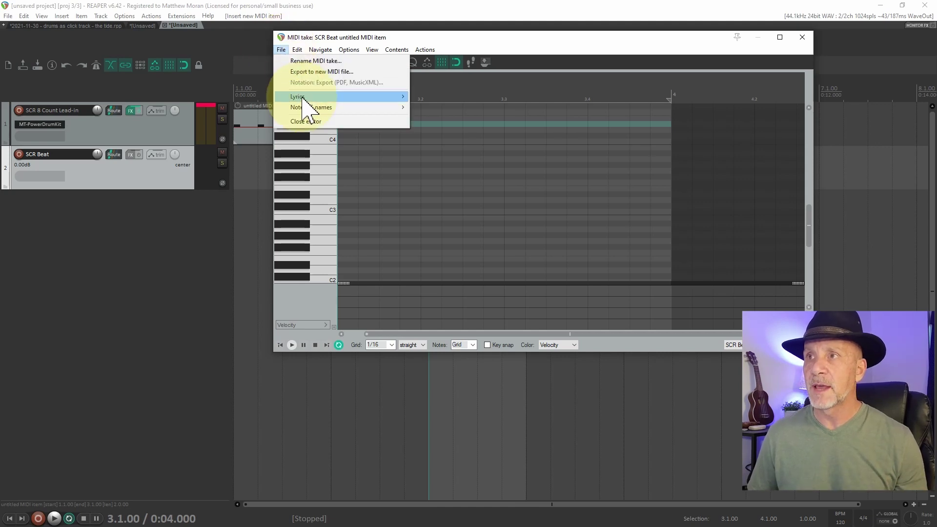
pyautogui.moveTo(310, 108)
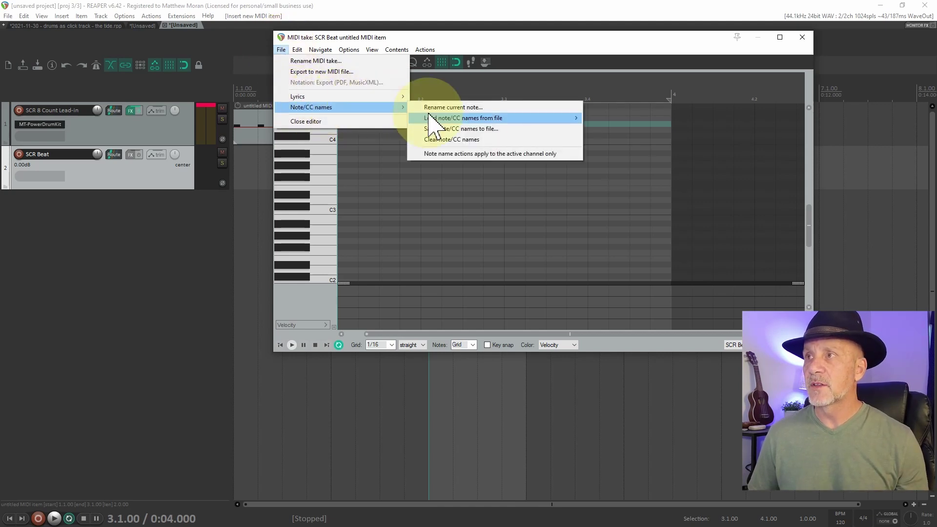
pyautogui.moveTo(434, 118)
pyautogui.click(623, 132)
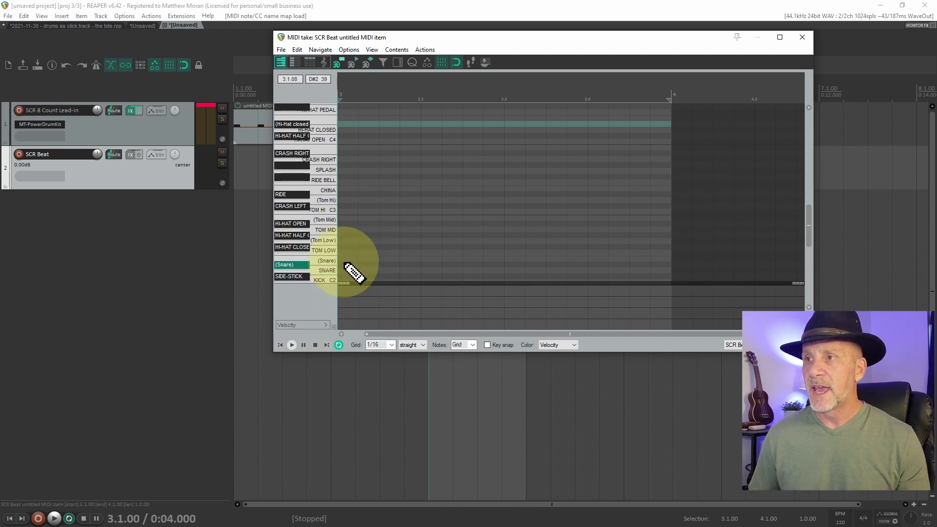
# Add kick notes on beats 1 and 3 and snare notes on beats 2 and 4, and play the measure from its start.
pyautogui.scroll(-3, 343, 262)
pyautogui.scroll(1, 335, 253)
pyautogui.scroll(1, 432, 230)
pyautogui.scroll(2, 442, 239)
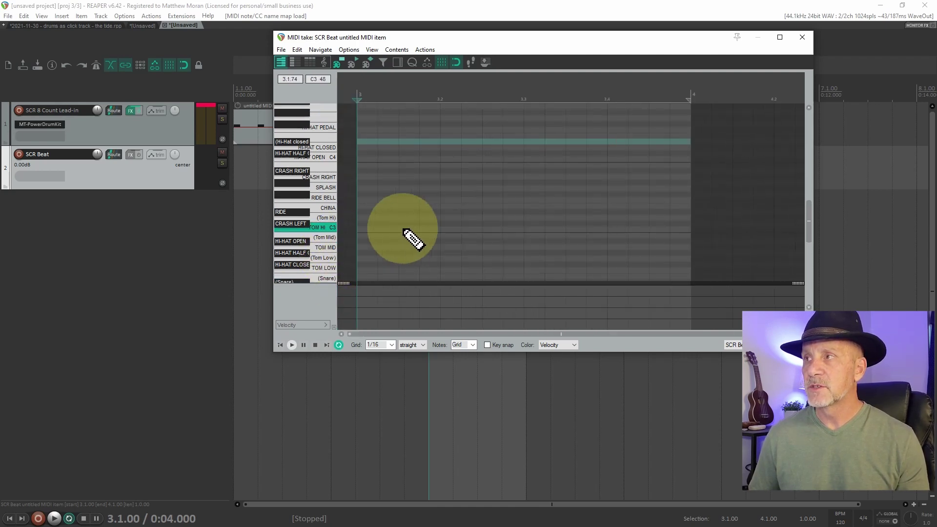
pyautogui.scroll(-3, 324, 240)
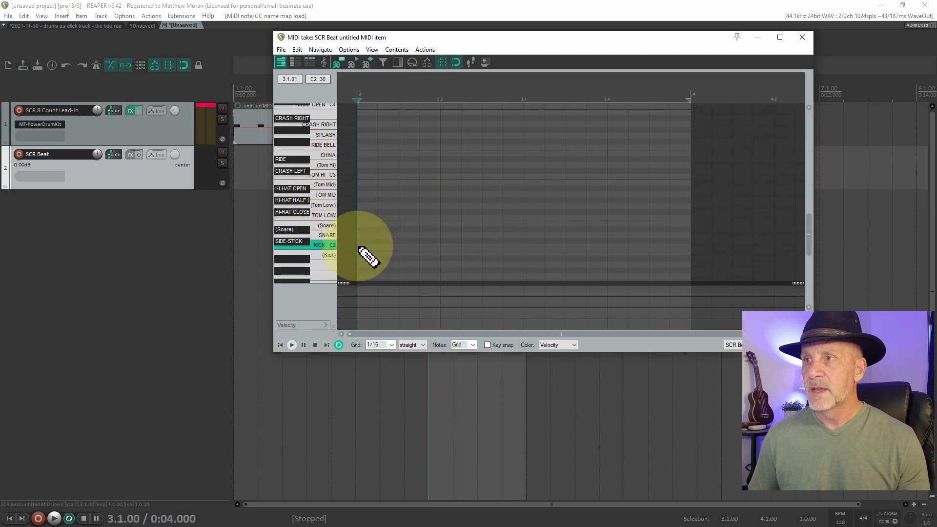
pyautogui.click(361, 247)
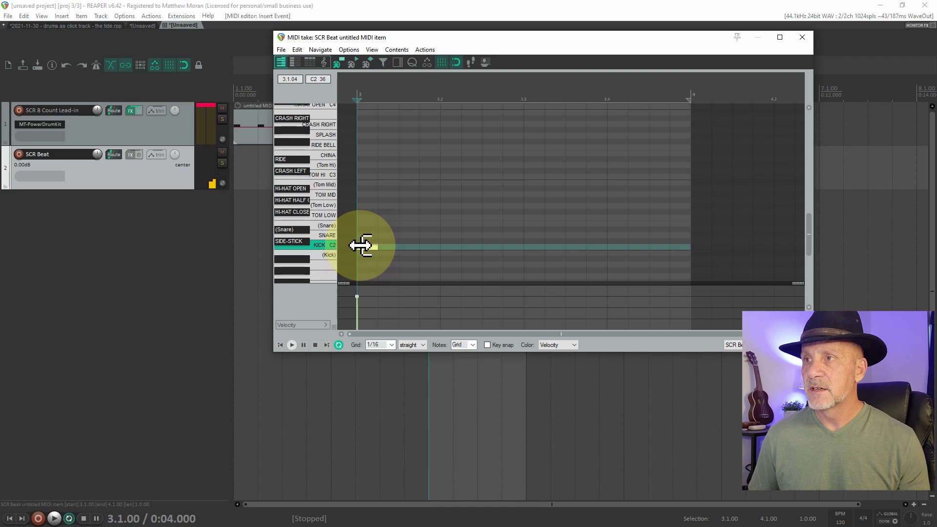
pyautogui.click(531, 247)
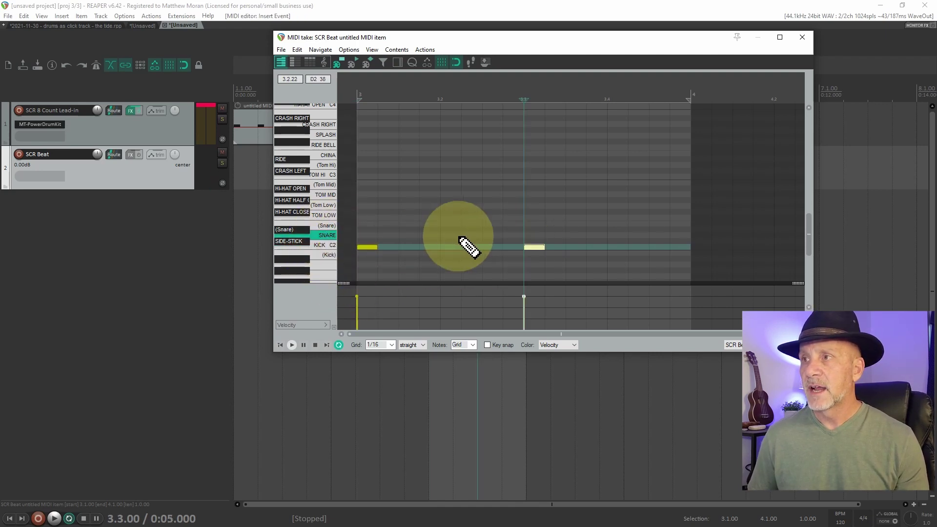
pyautogui.click(445, 235)
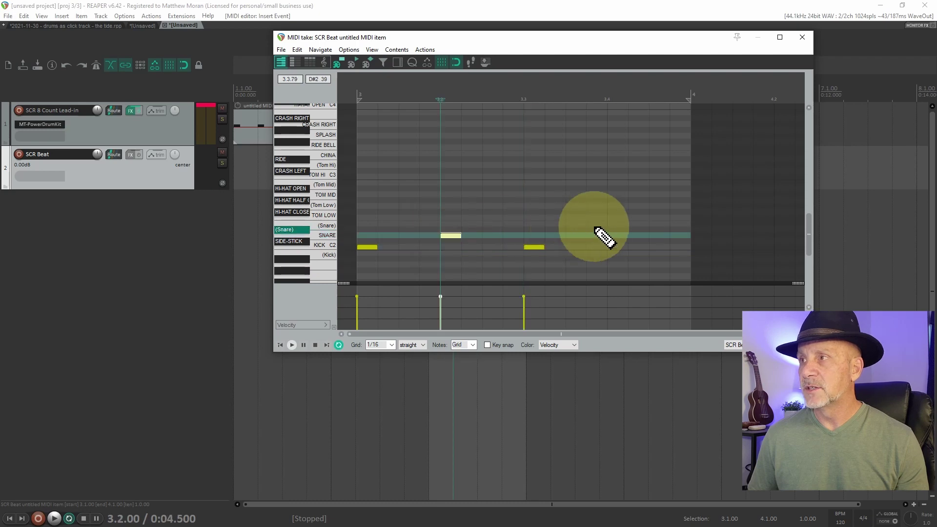
pyautogui.click(618, 236)
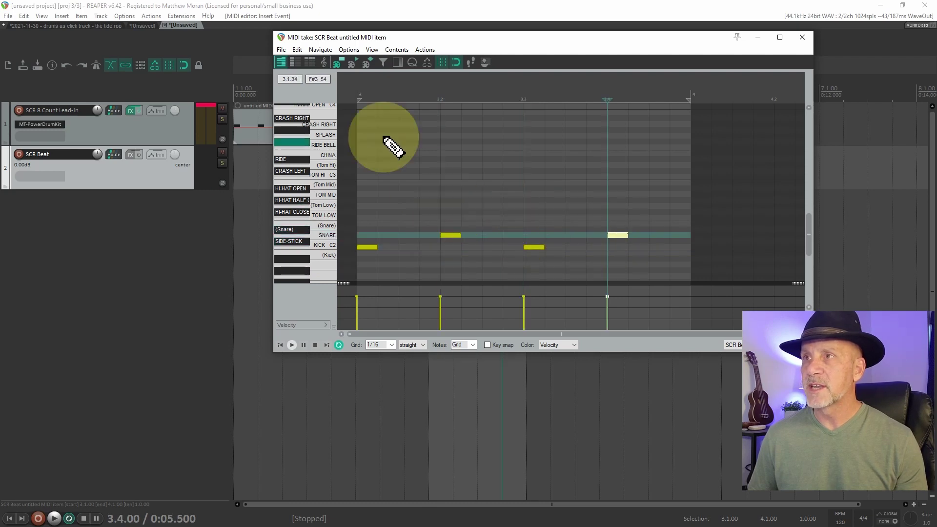
pyautogui.click(356, 100)
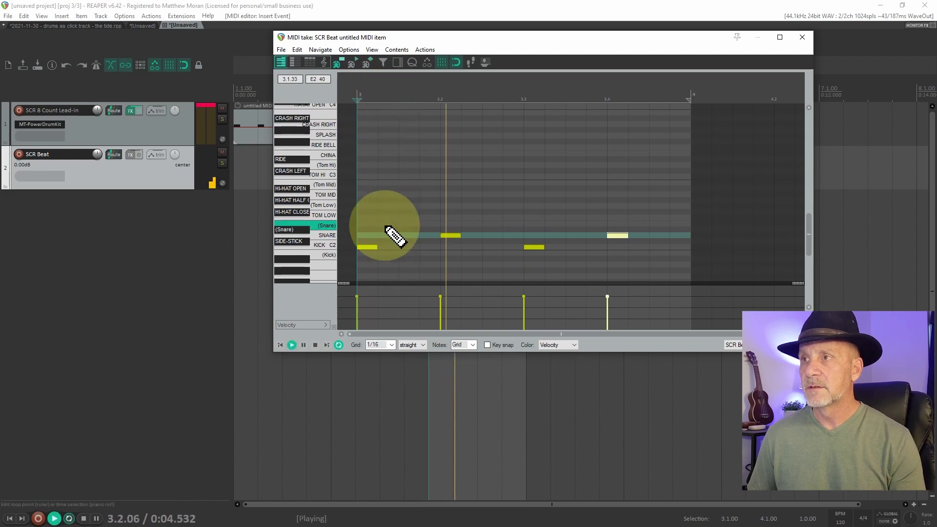
pyautogui.press('space')
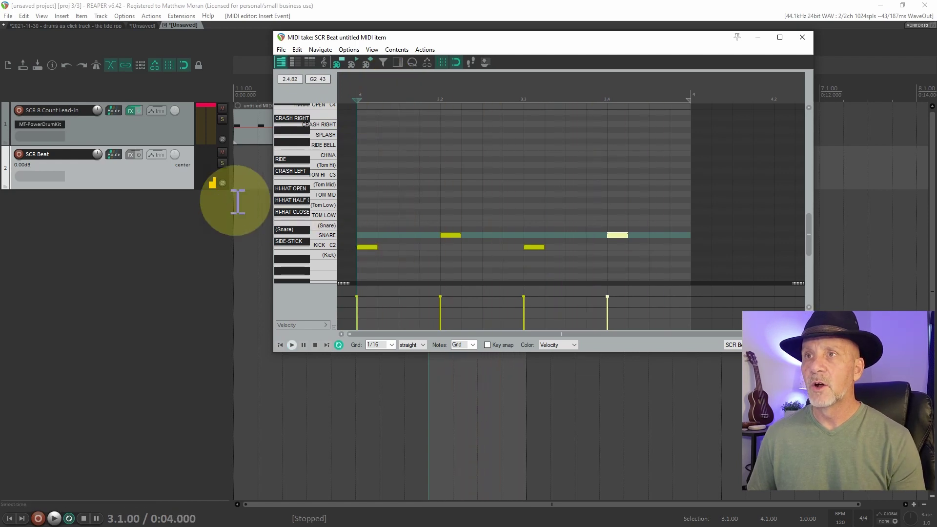
# Add the MT-PowerDrumKit instrument to the SCR Beat track, close its FX window, and play the kick and snare pattern.
pyautogui.click(130, 155)
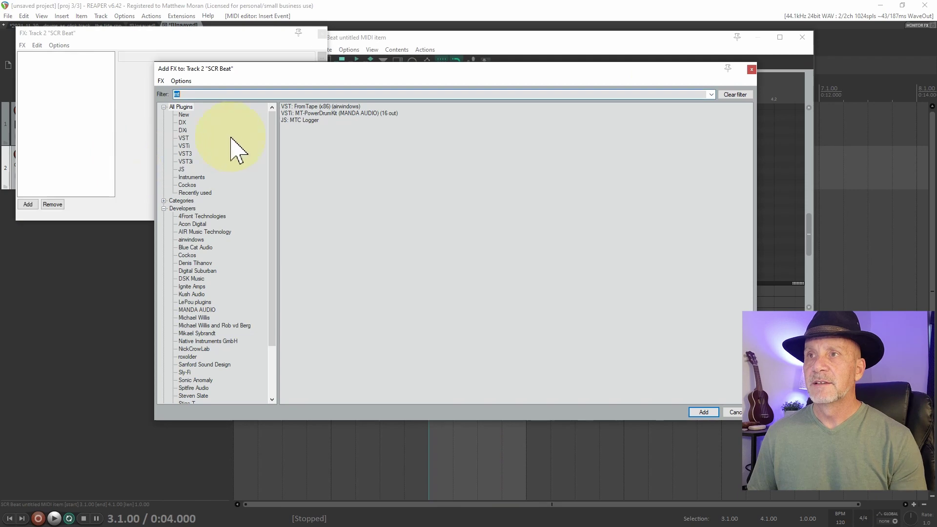
pyautogui.click(287, 114)
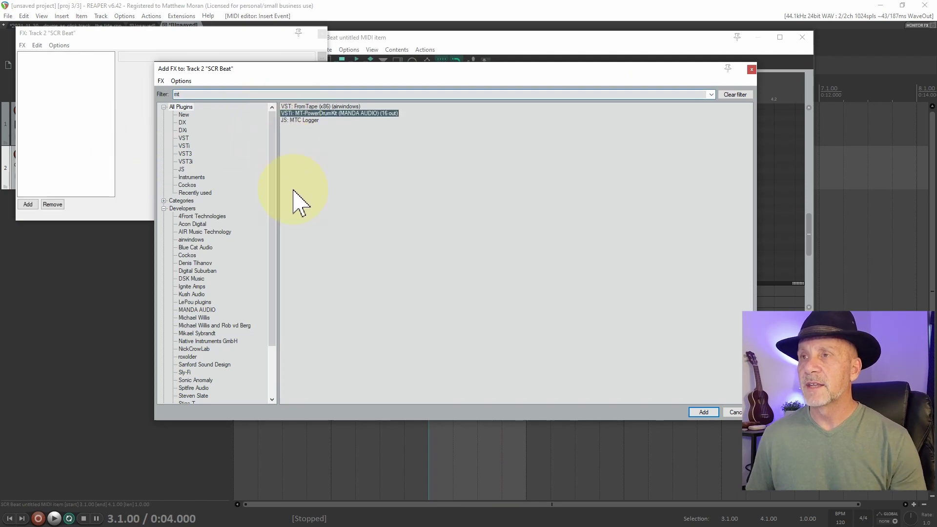
pyautogui.press('Return')
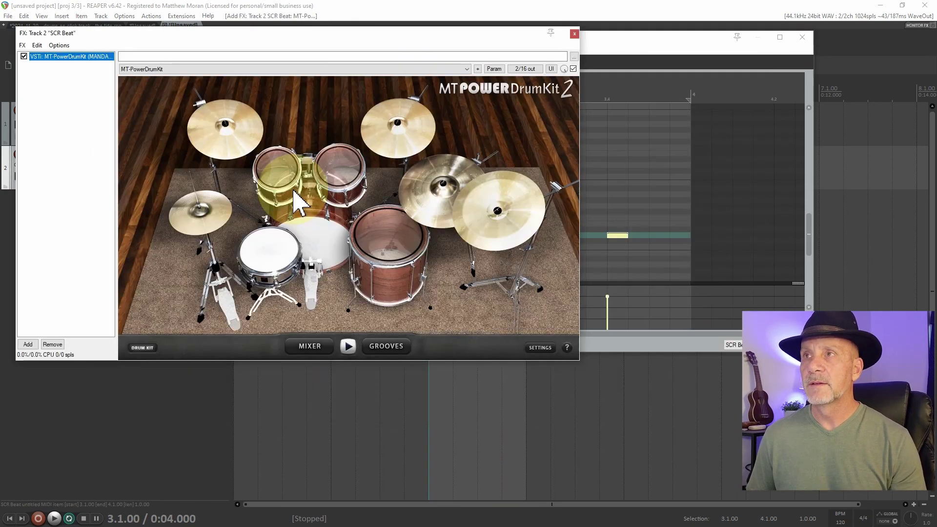
pyautogui.click(575, 34)
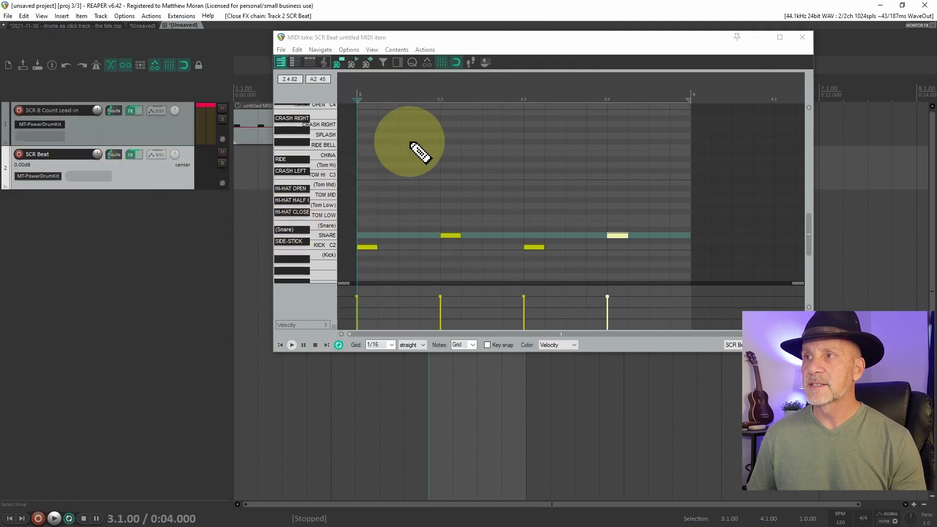
pyautogui.press('space')
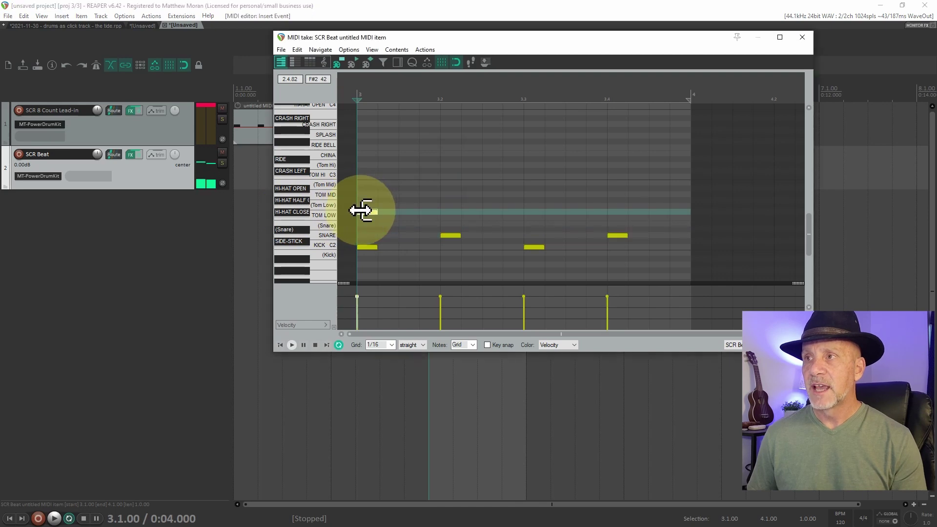
# Add closed hi-hat notes on all eight eighth-note positions of the measure.
pyautogui.click(363, 212)
pyautogui.click(409, 211)
pyautogui.click(448, 211)
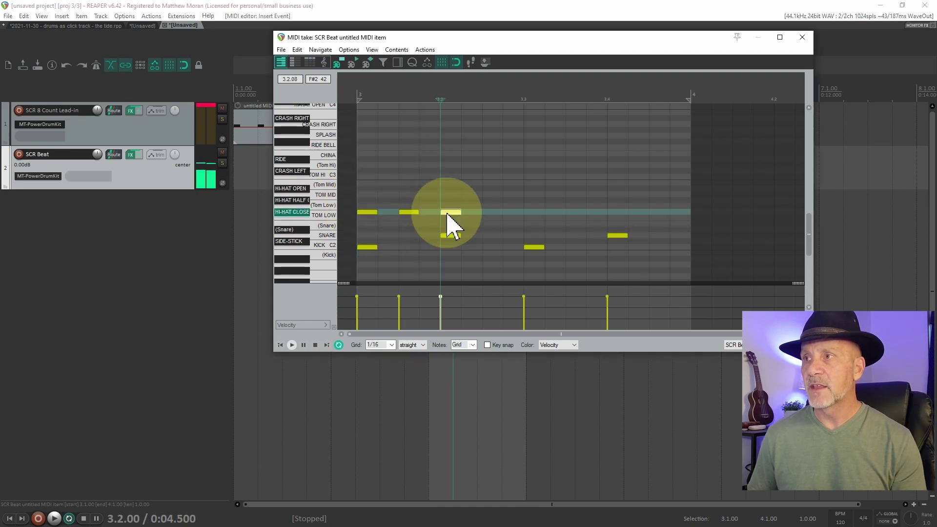
pyautogui.click(492, 212)
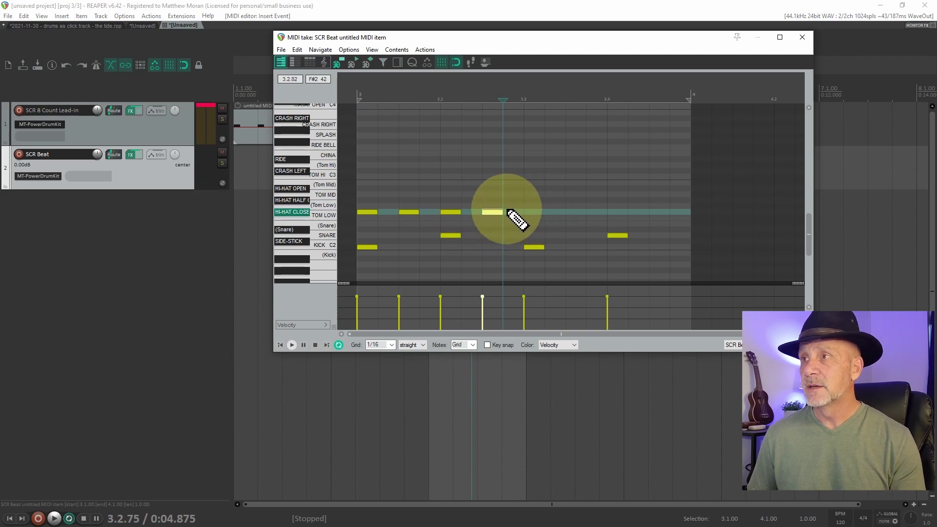
pyautogui.moveTo(490, 211); pyautogui.dragTo(504, 211)
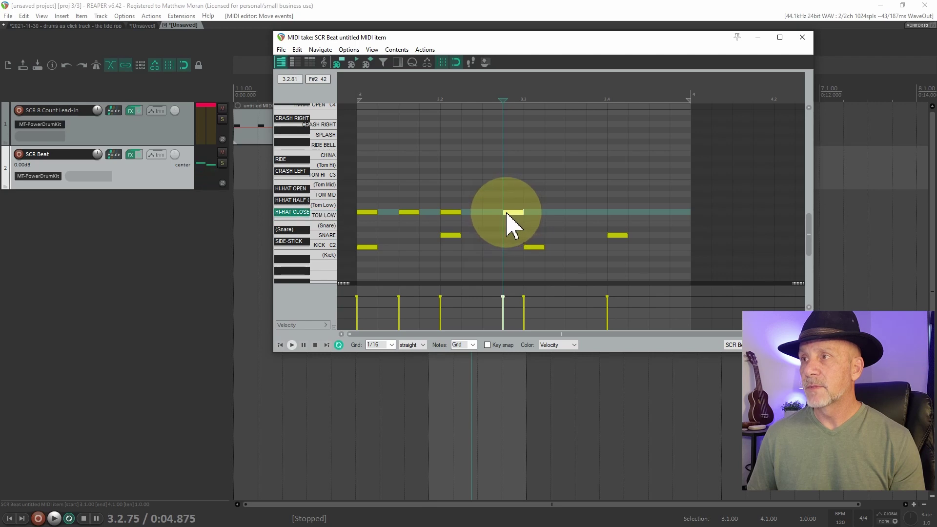
pyautogui.click(356, 98)
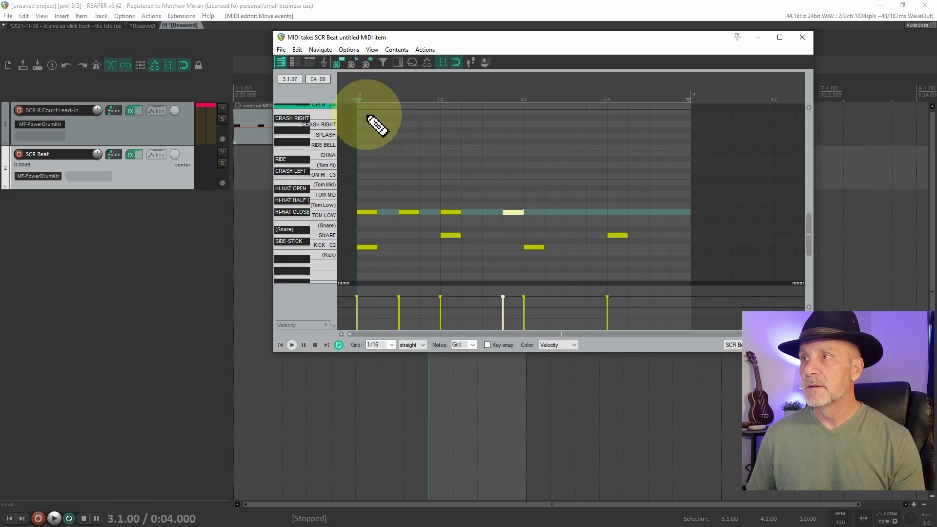
pyautogui.moveTo(518, 213); pyautogui.dragTo(496, 213)
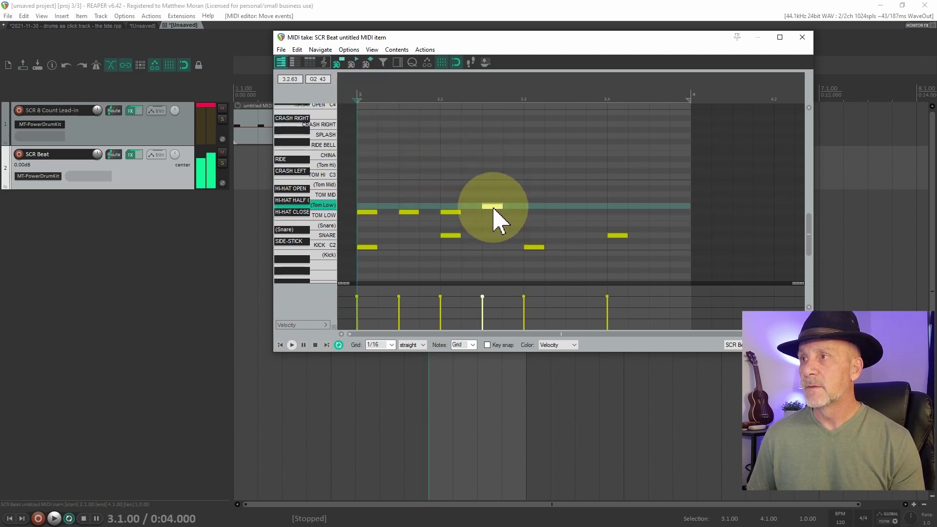
pyautogui.click(530, 212)
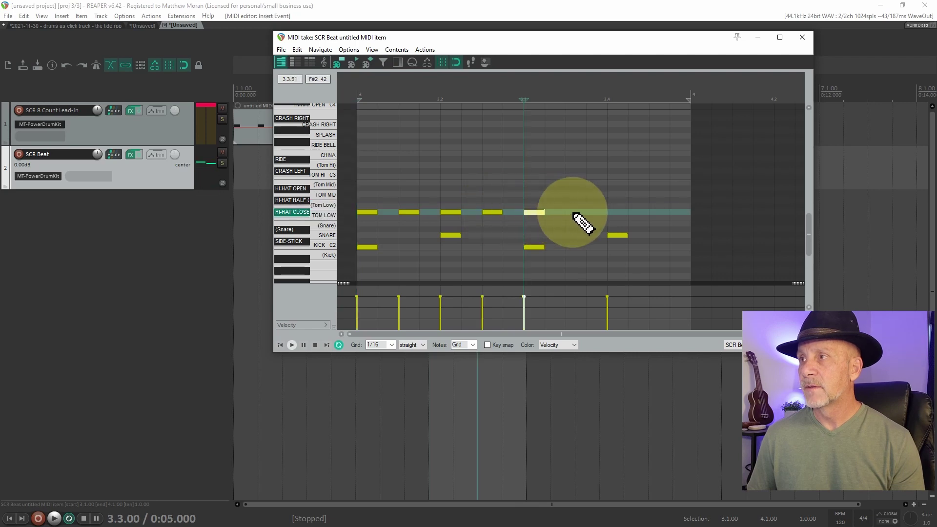
pyautogui.click(580, 214)
pyautogui.click(614, 213)
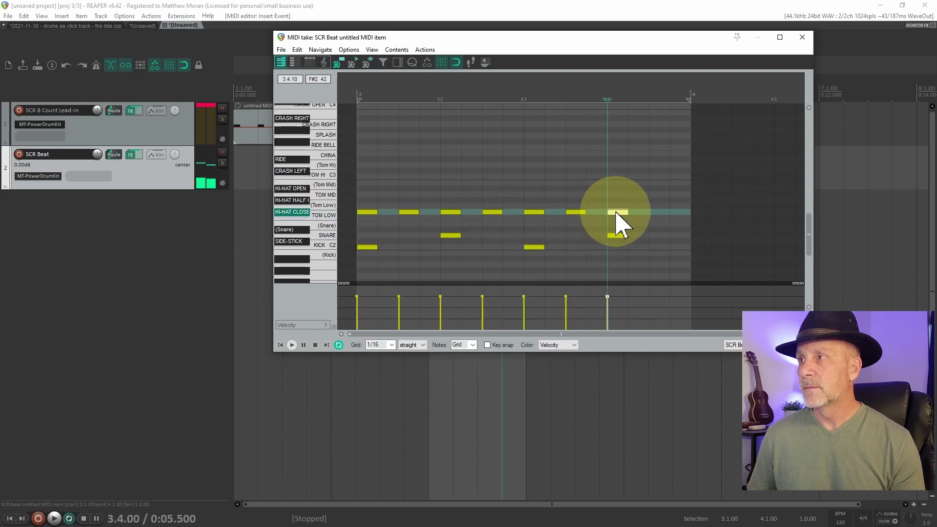
pyautogui.click(655, 214)
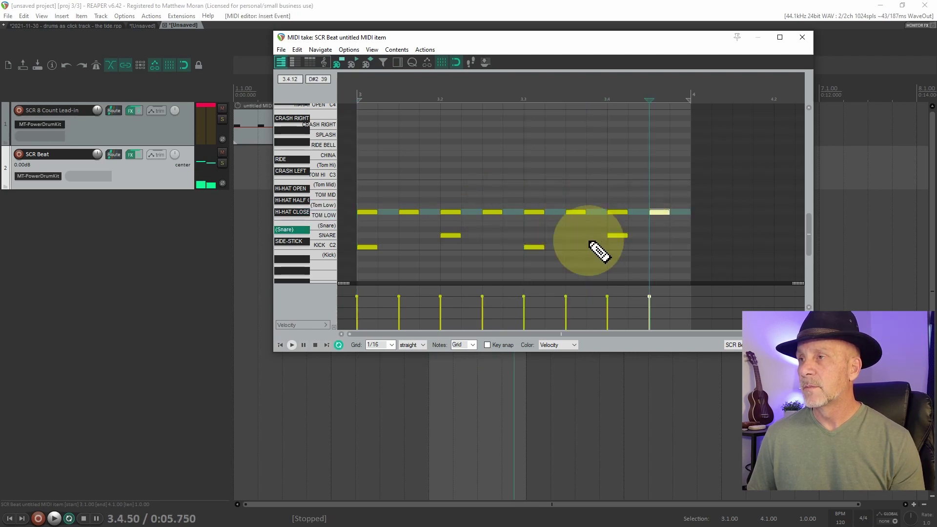
# Play the kick, snare and hi-hat beat from the start of the measure, and stop playback.
pyautogui.click(356, 102)
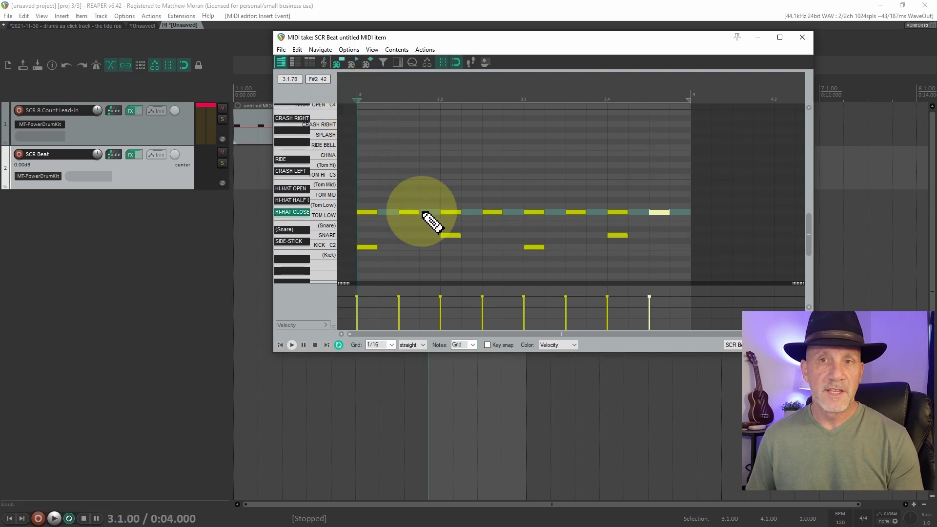
pyautogui.press('space')
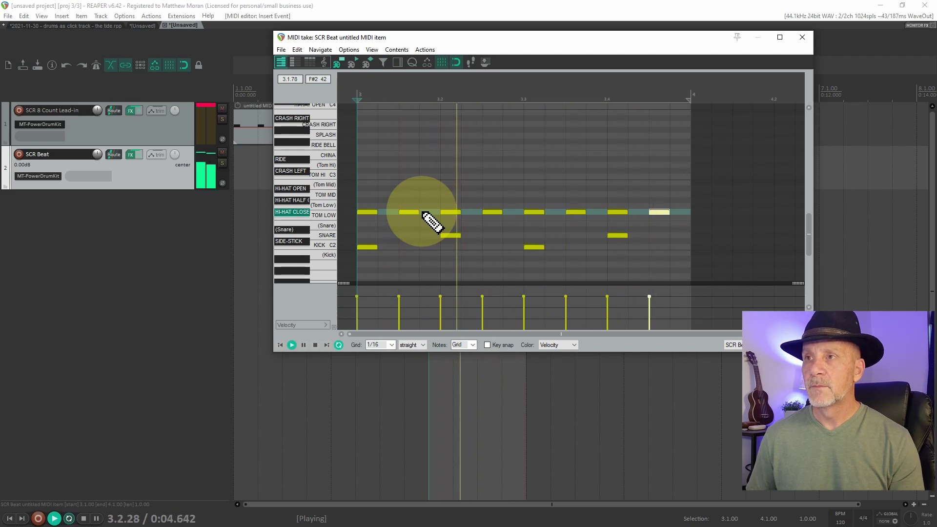
pyautogui.press('space')
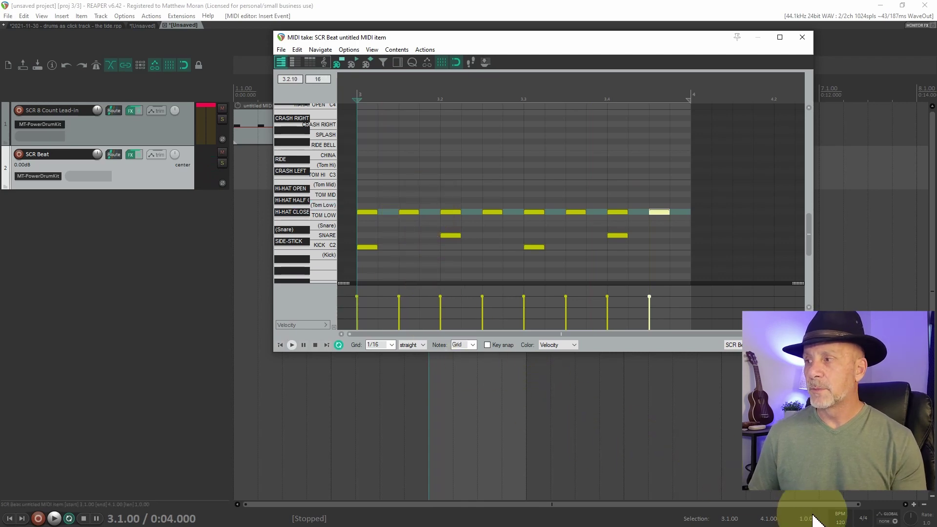
# Set the project tempo to 104 BPM.
pyautogui.click(839, 522)
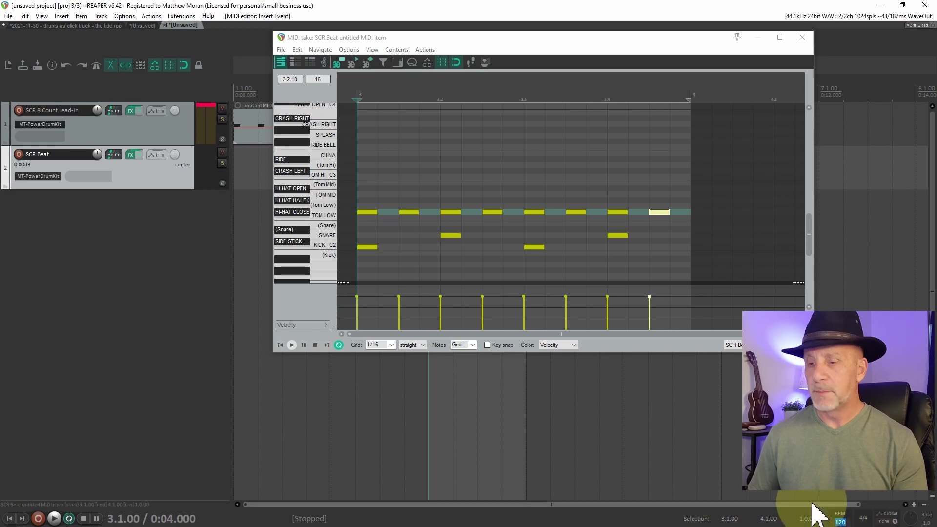
pyautogui.write('10')
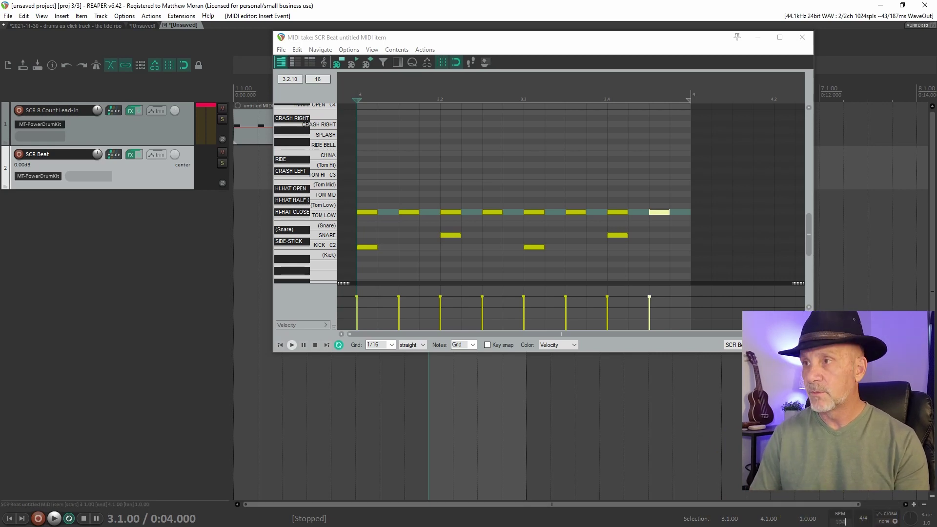
pyautogui.write('4')
pyautogui.press('Return')
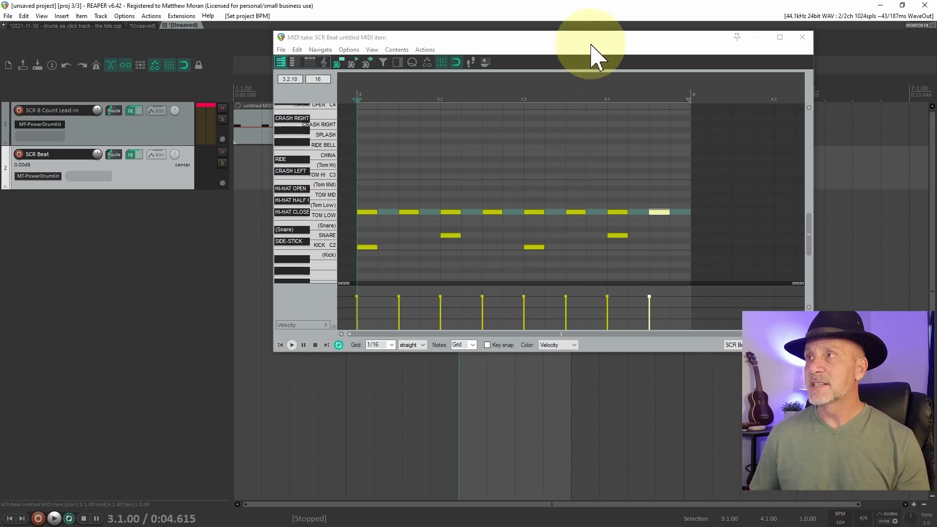
# Play the SCR Beat pattern at 104 BPM, repositioning the MIDI editor to check the arrangement, and stop playback.
pyautogui.moveTo(591, 40); pyautogui.dragTo(598, 207)
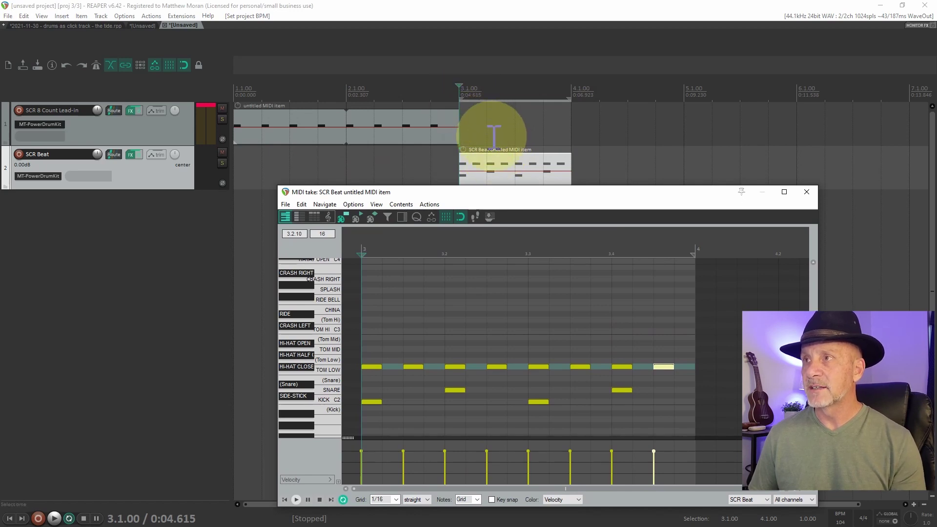
pyautogui.press('space')
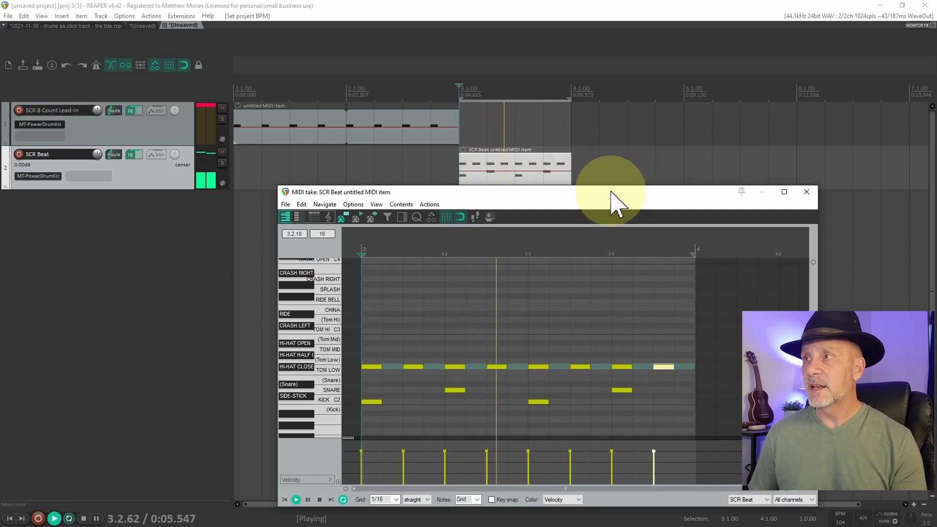
pyautogui.moveTo(612, 198); pyautogui.dragTo(565, 93)
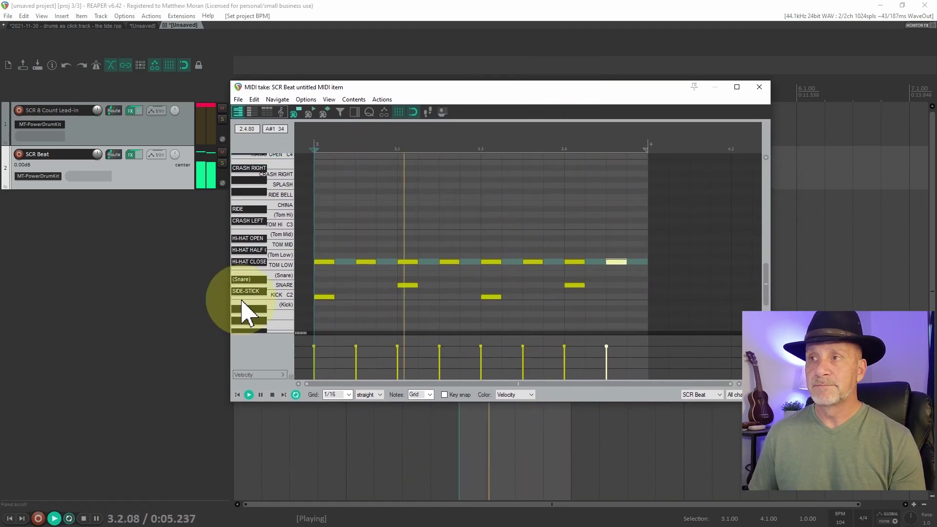
pyautogui.press('space')
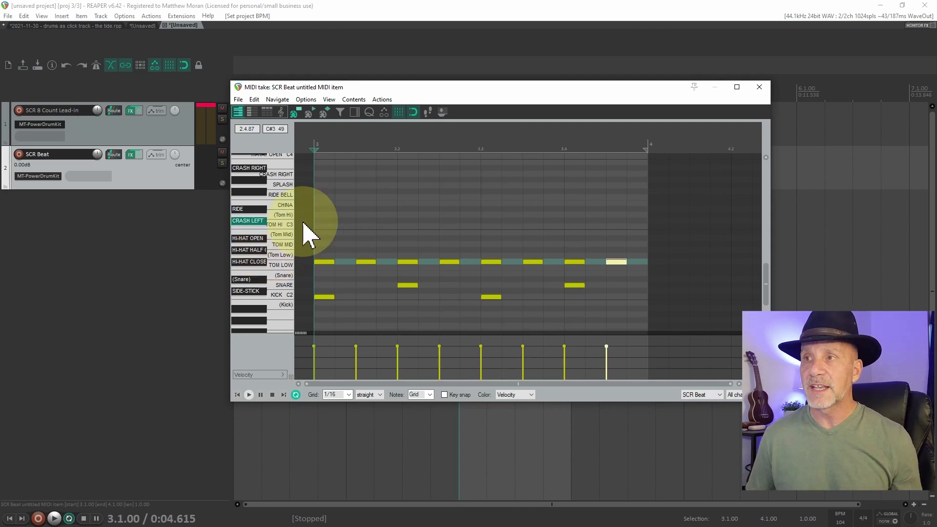
# Add a kick on the eighth note after beat 2, and move the measure's last closed hi-hat note to open hi-hat.
pyautogui.click(448, 297)
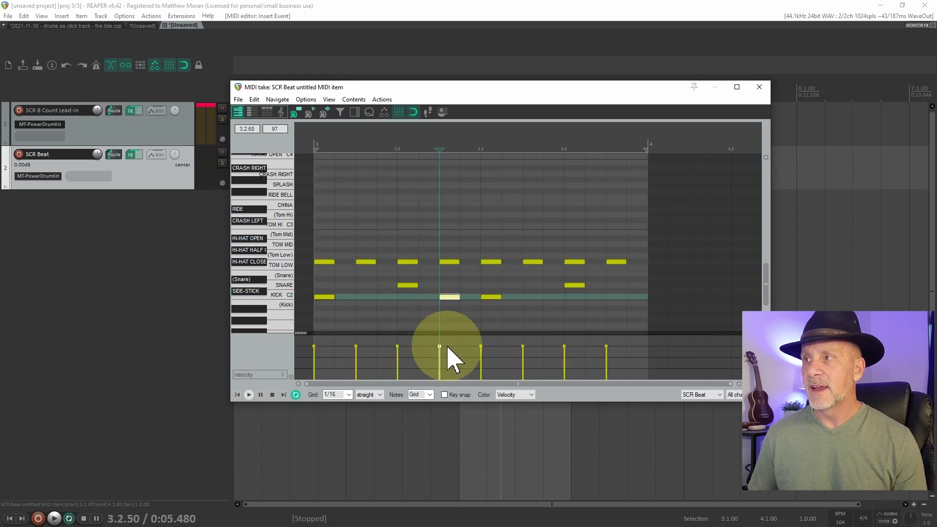
pyautogui.click(616, 262)
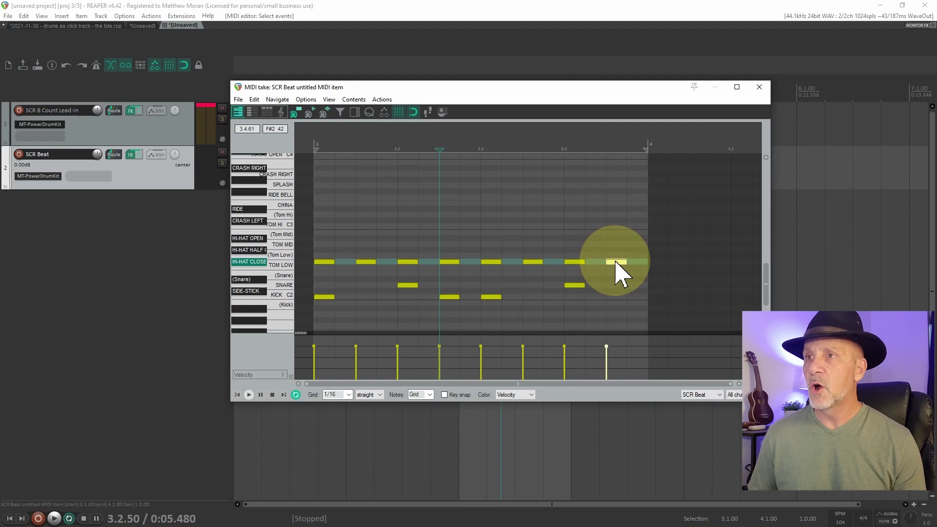
pyautogui.moveTo(615, 262); pyautogui.dragTo(612, 239)
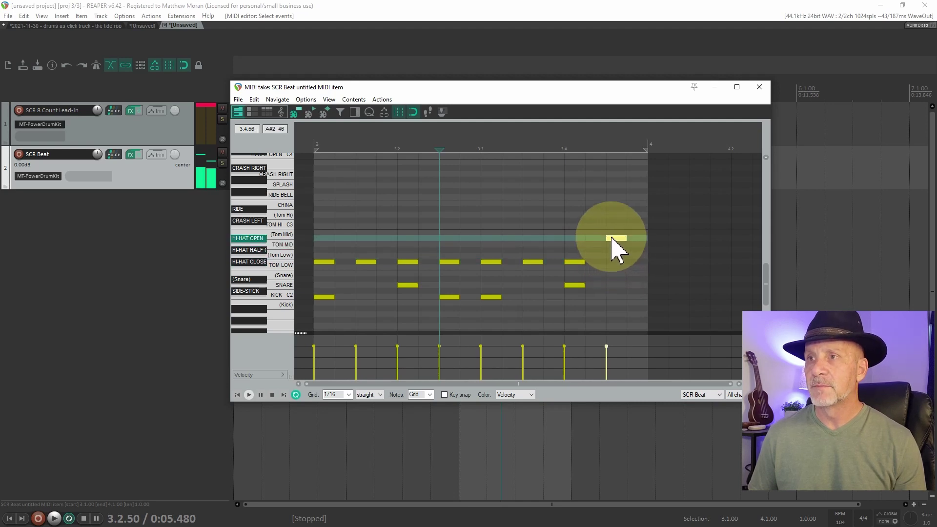
pyautogui.click(259, 237)
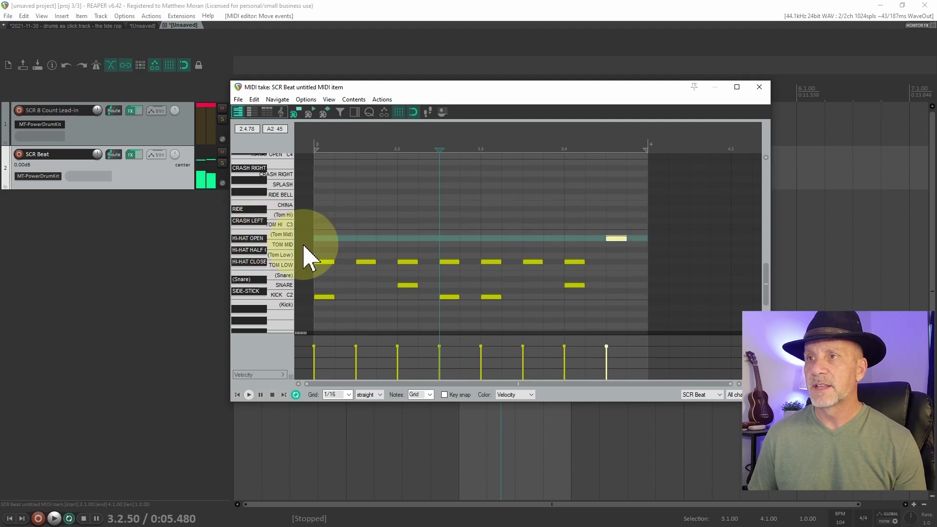
# Play the revised beat from the start of the measure, stop playback, and close the MIDI editor.
pyautogui.click(315, 146)
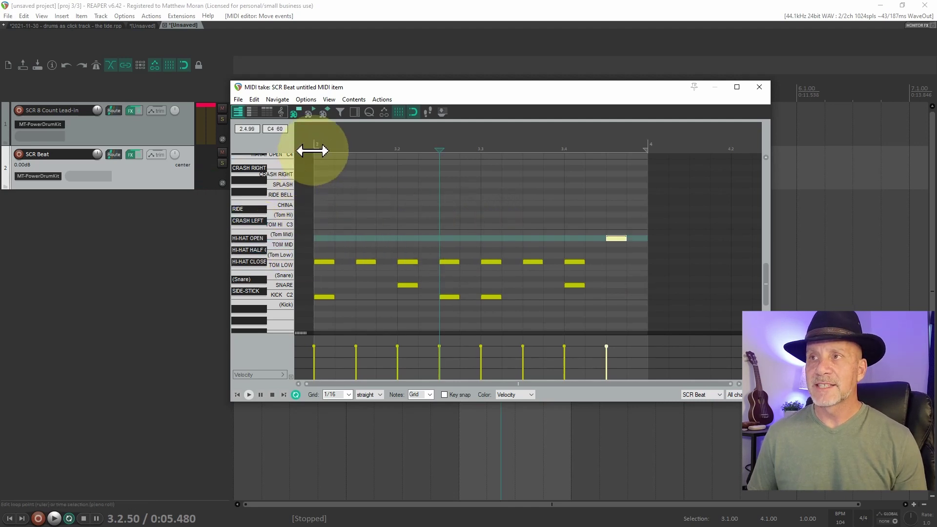
pyautogui.press('space')
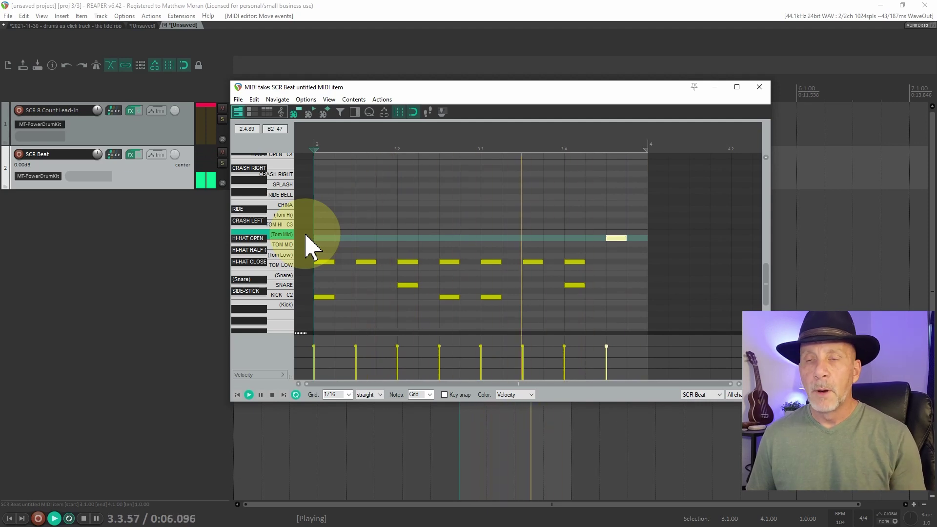
pyautogui.press('space')
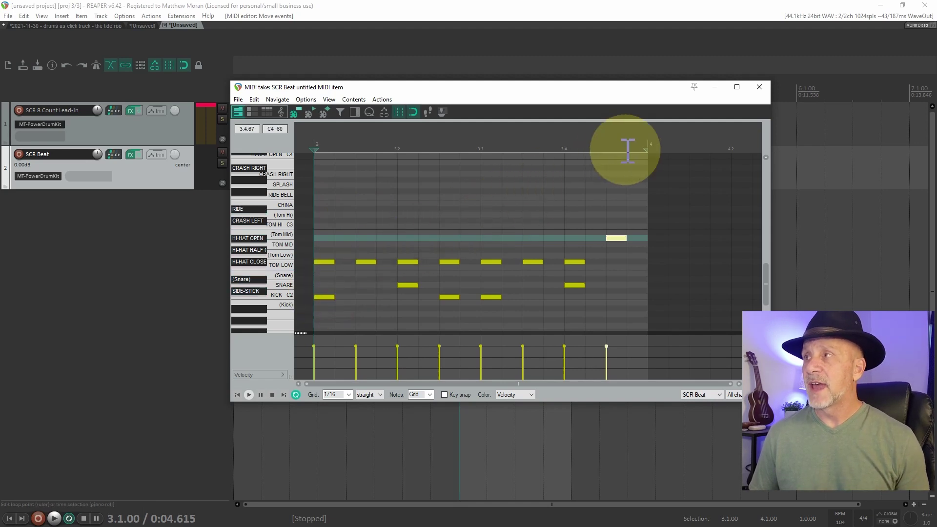
pyautogui.click(760, 87)
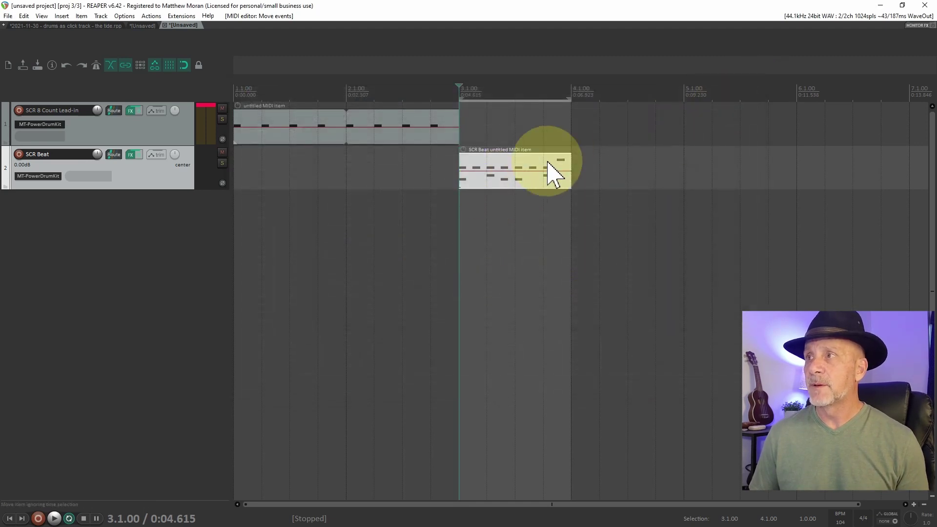
# Extend the SCR Beat item to the start of measure 159 so the one-measure pattern keeps repeating.
pyautogui.scroll(-6, 556, 190)
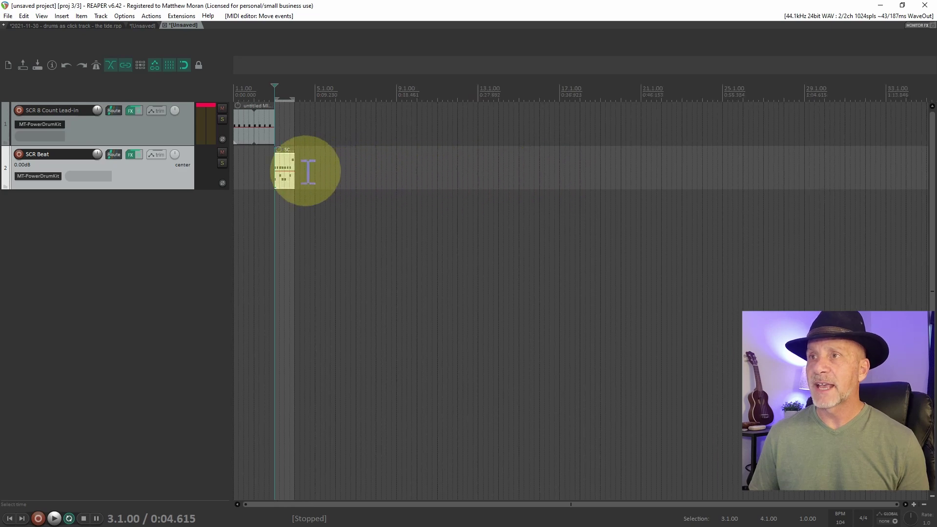
pyautogui.moveTo(293, 173); pyautogui.dragTo(762, 171)
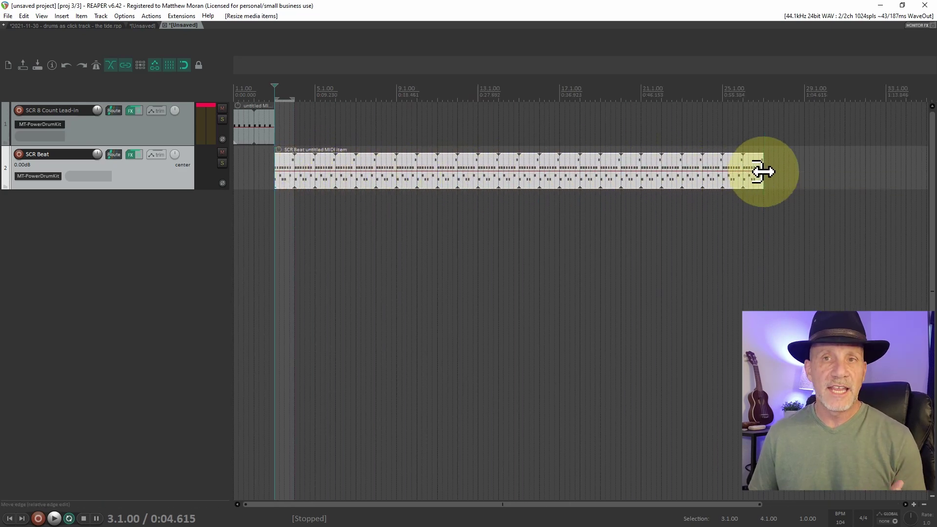
pyautogui.scroll(-3, 762, 172)
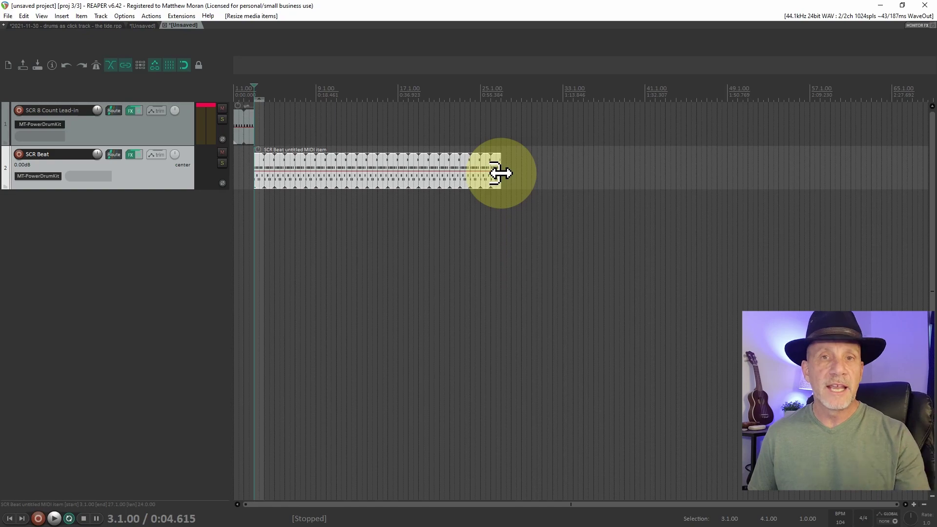
pyautogui.moveTo(501, 173); pyautogui.dragTo(763, 182)
pyautogui.scroll(-4, 708, 172)
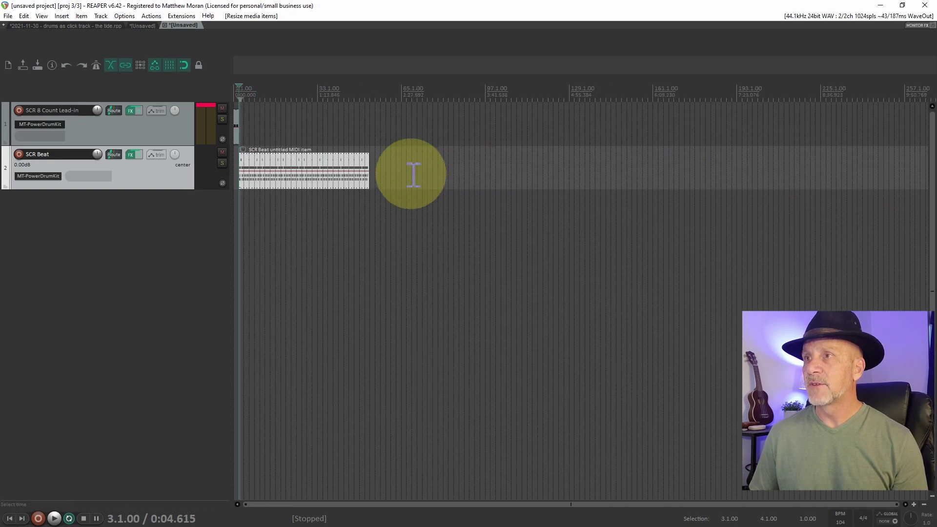
pyautogui.moveTo(367, 172); pyautogui.dragTo(648, 167)
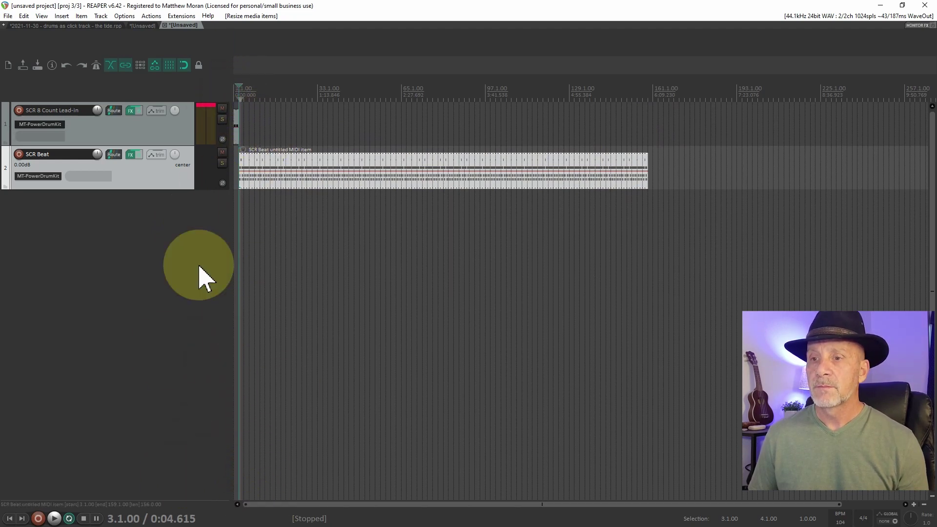
# Return the edit cursor to the project start and remove the loop and time selection.
pyautogui.click(9, 518)
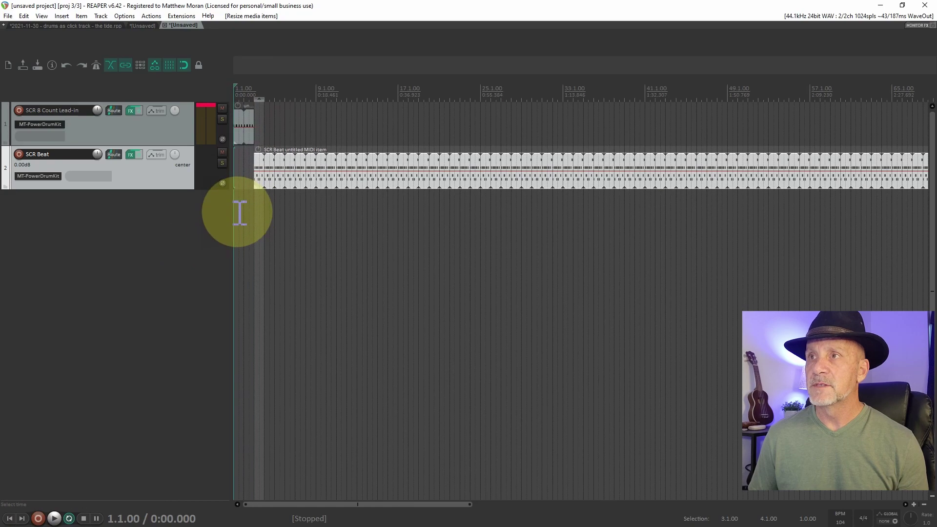
pyautogui.scroll(8, 240, 209)
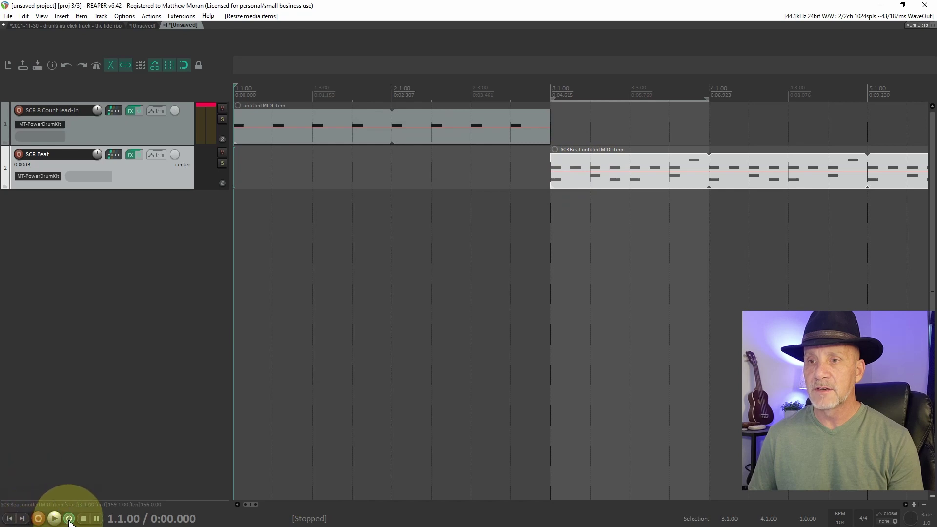
pyautogui.rightClick(582, 101)
pyautogui.click(592, 108)
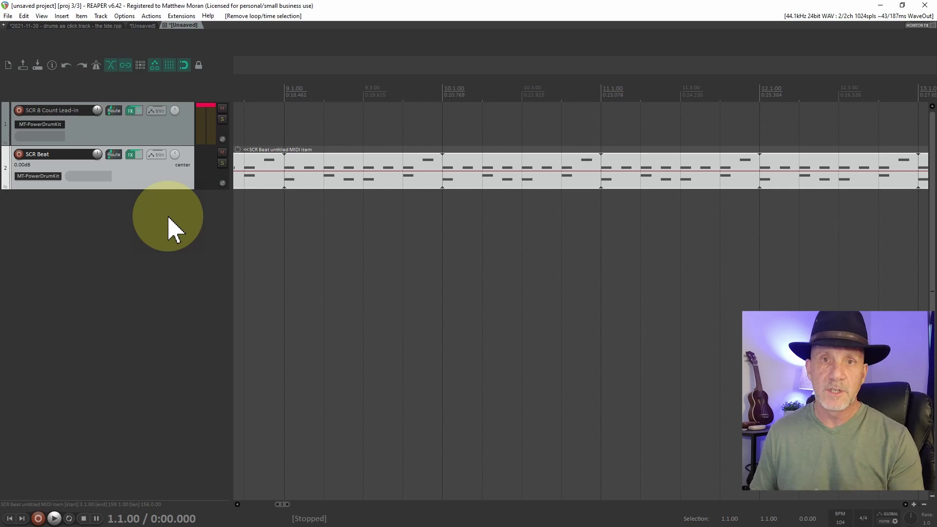
# Play the start of the eight-count lead-in from the beginning of the project, and stop playback.
pyautogui.click(162, 139)
pyautogui.click(157, 183)
pyautogui.press('space')
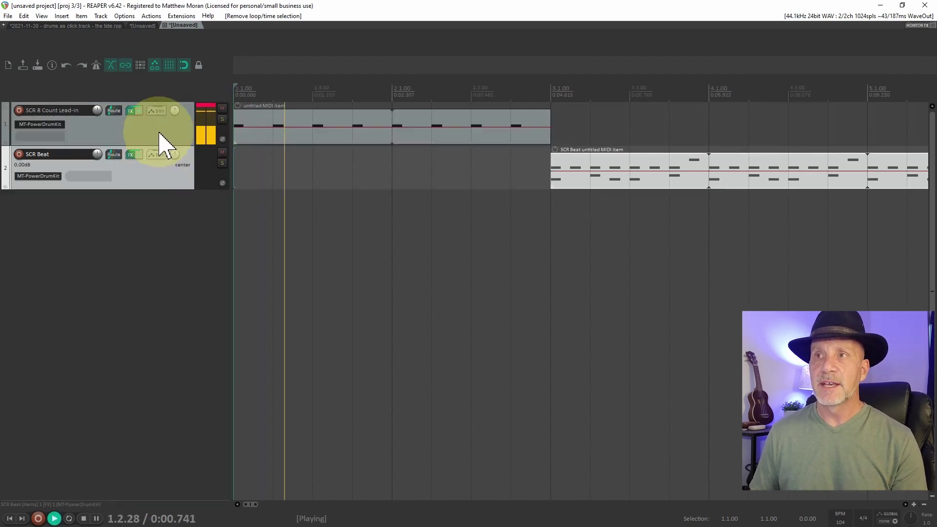
pyautogui.press('space')
# Save the SCR 8 Count Lead-in and SCR Beat tracks as track template "_Midi Drum Click Lesson" without track items or envelopes.
pyautogui.click(176, 134)
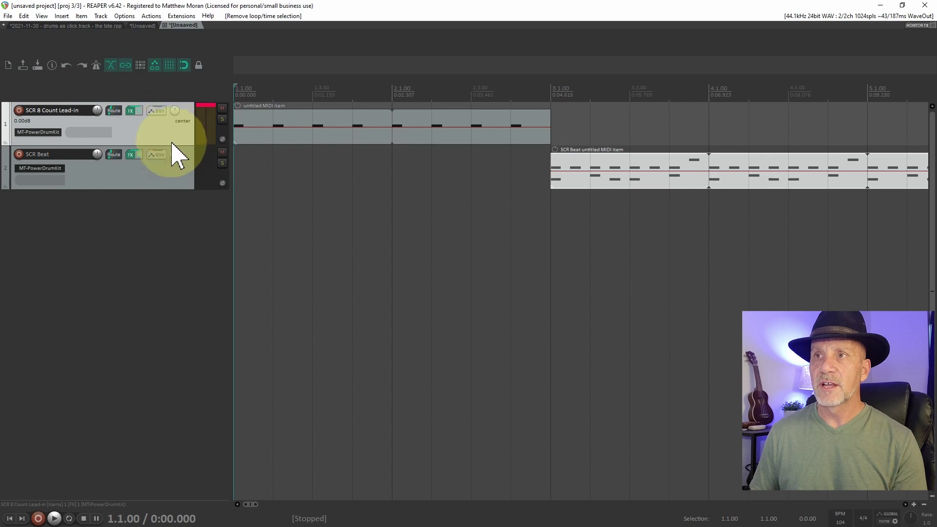
pyautogui.keyDown('ctrl'); pyautogui.click(171, 182); pyautogui.keyUp('ctrl')
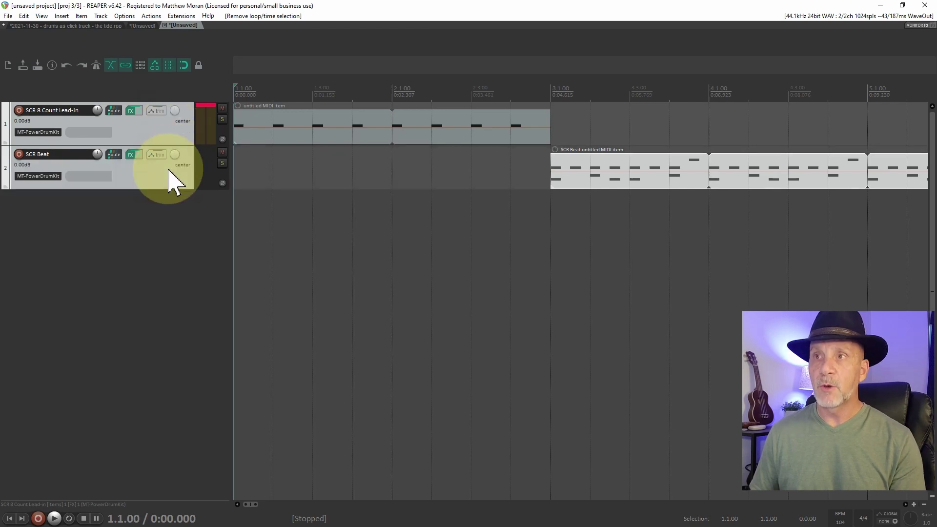
pyautogui.rightClick(156, 128)
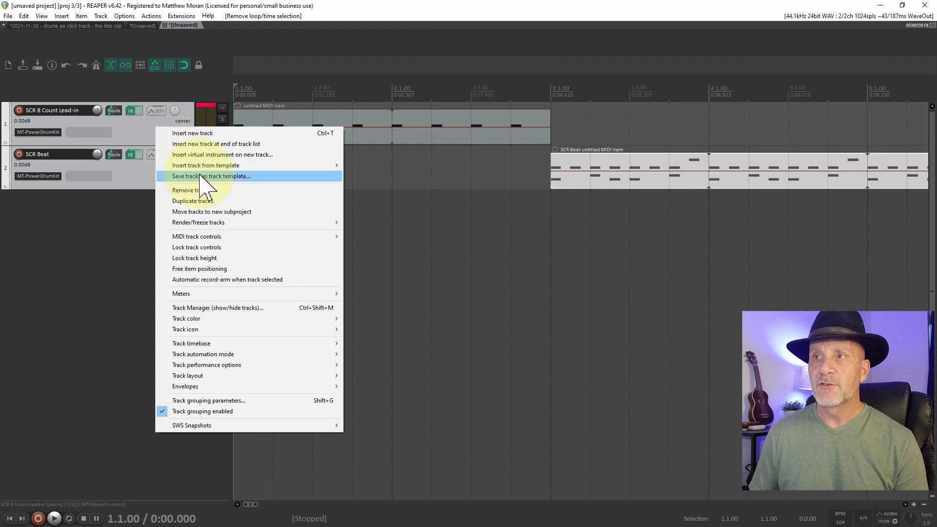
pyautogui.click(199, 176)
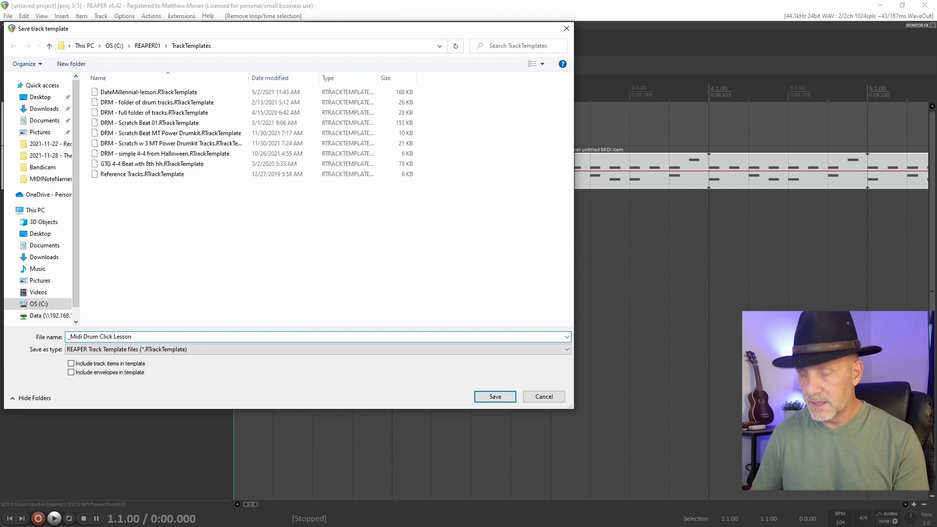
pyautogui.press('Return')
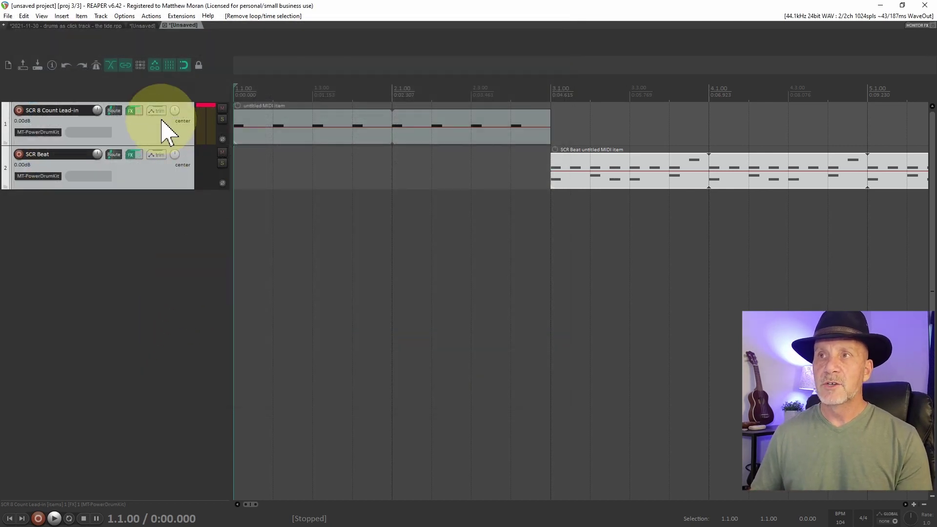
# Open a new project tab and insert the tracks from the "_Midi Drum Click Lesson" template.
pyautogui.click(8, 16)
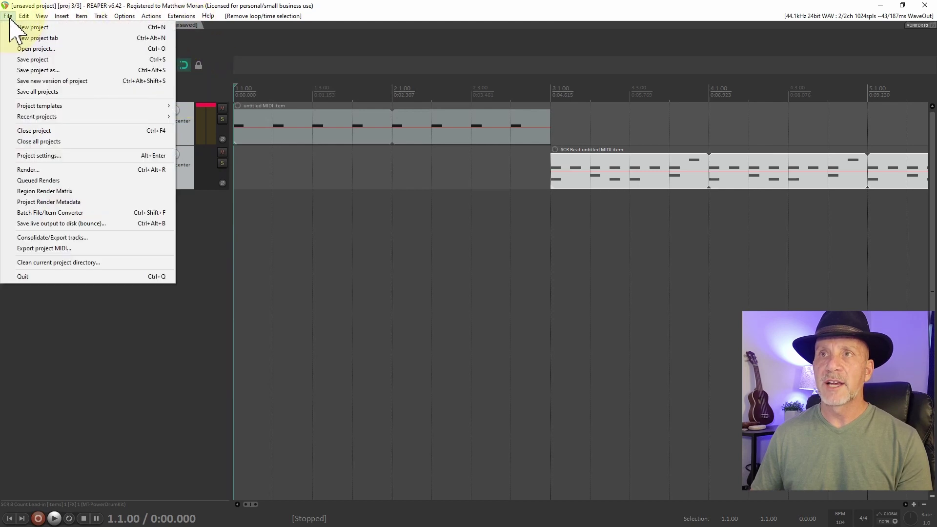
pyautogui.click(29, 38)
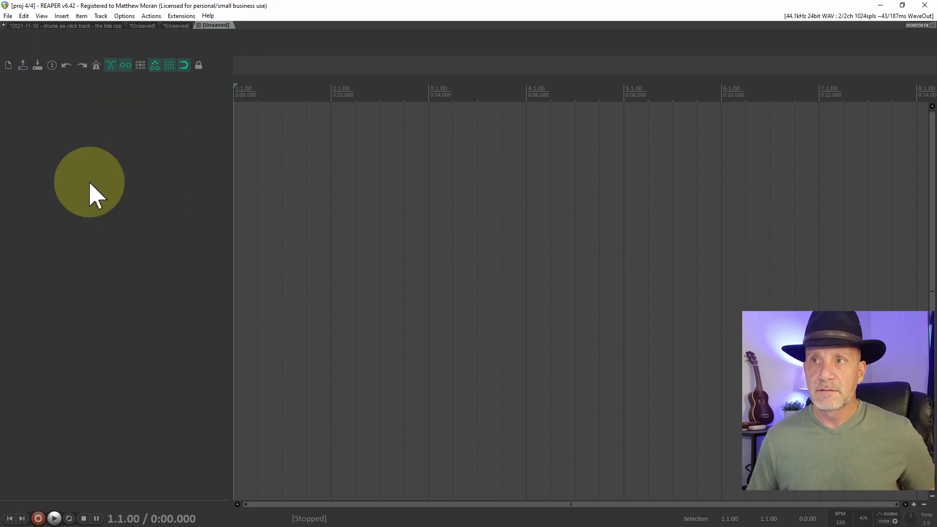
pyautogui.rightClick(154, 130)
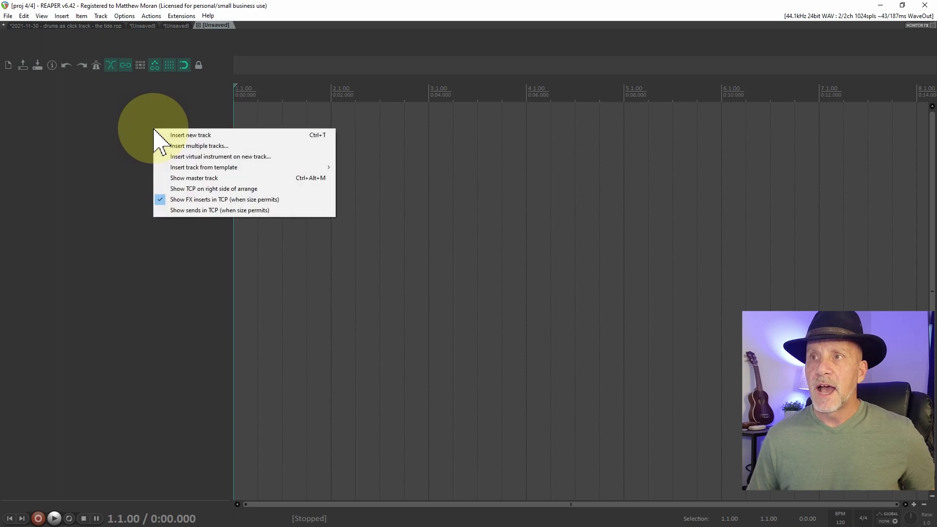
pyautogui.moveTo(230, 169)
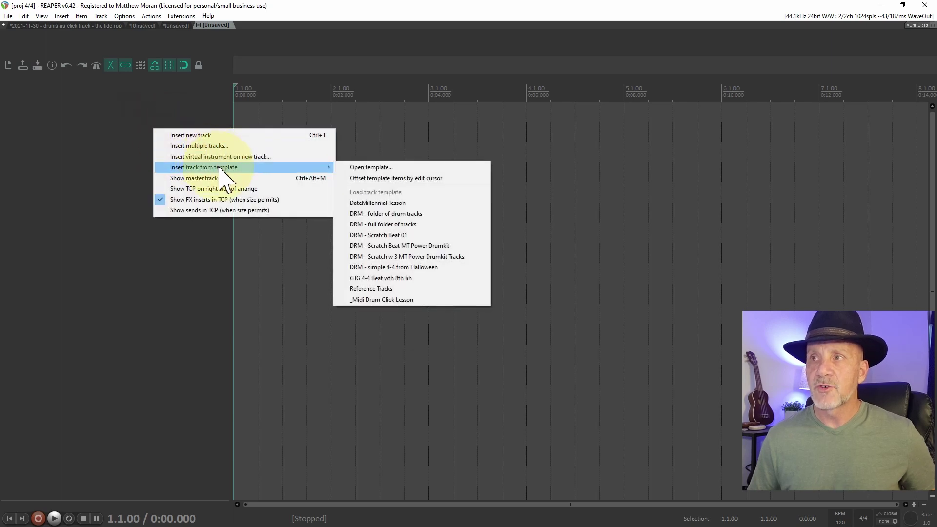
pyautogui.click(391, 300)
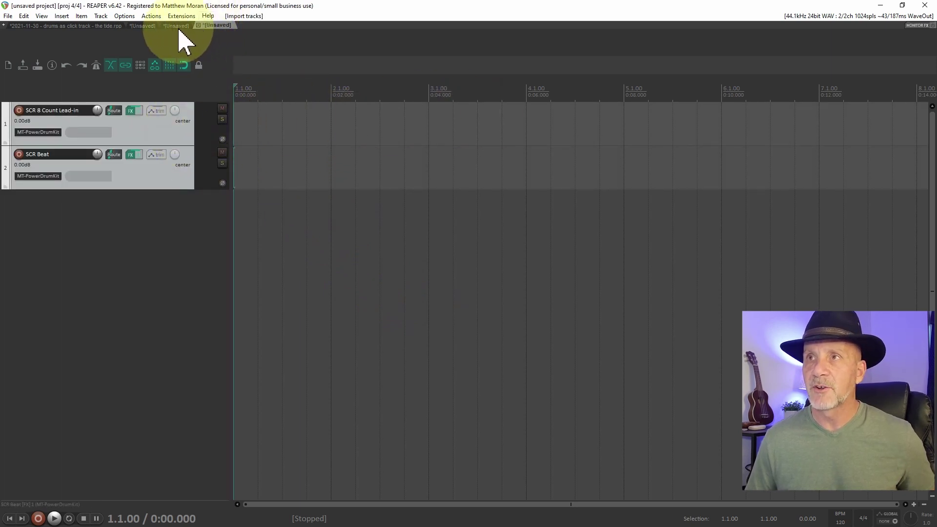
# Remove both template tracks from the new project.
pyautogui.click(149, 135)
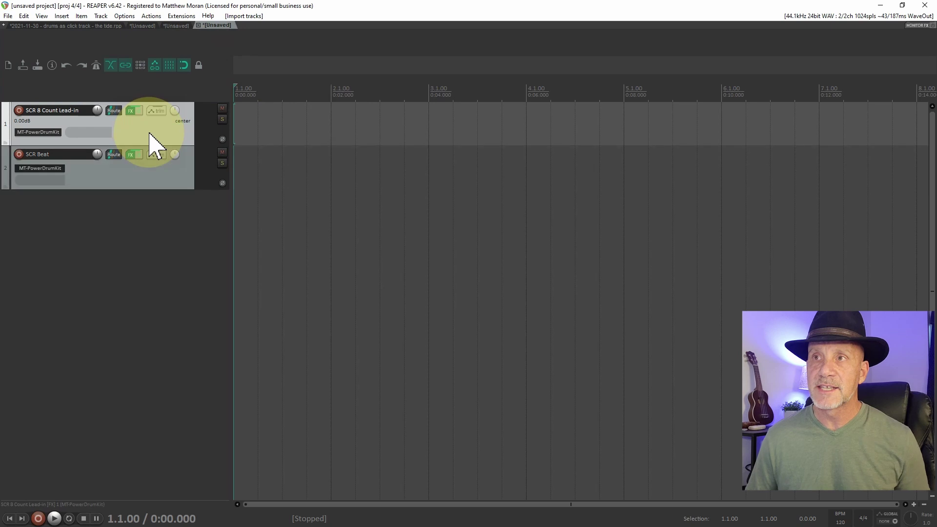
pyautogui.rightClick(164, 185)
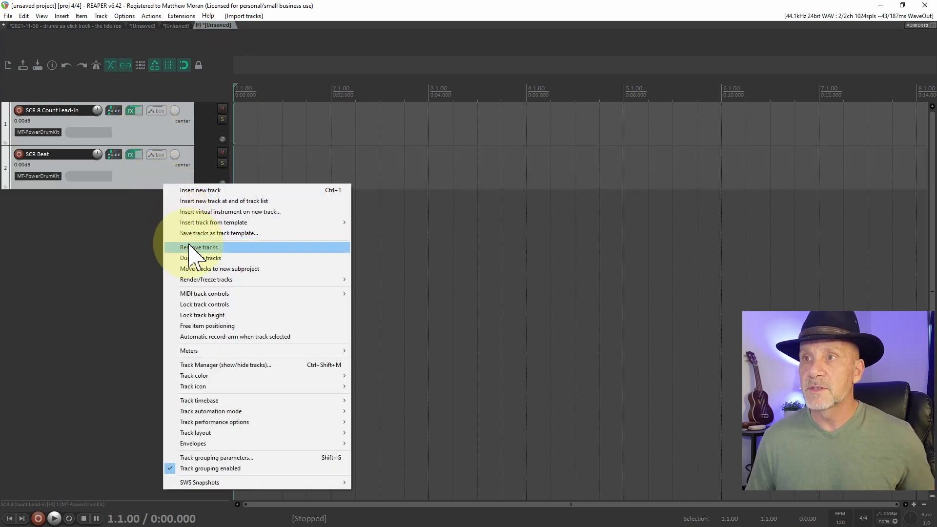
pyautogui.click(170, 247)
# Save both tracks of the previous drum project over the "_Midi Drum Click Lesson" track template, this time with track items included.
pyautogui.click(179, 26)
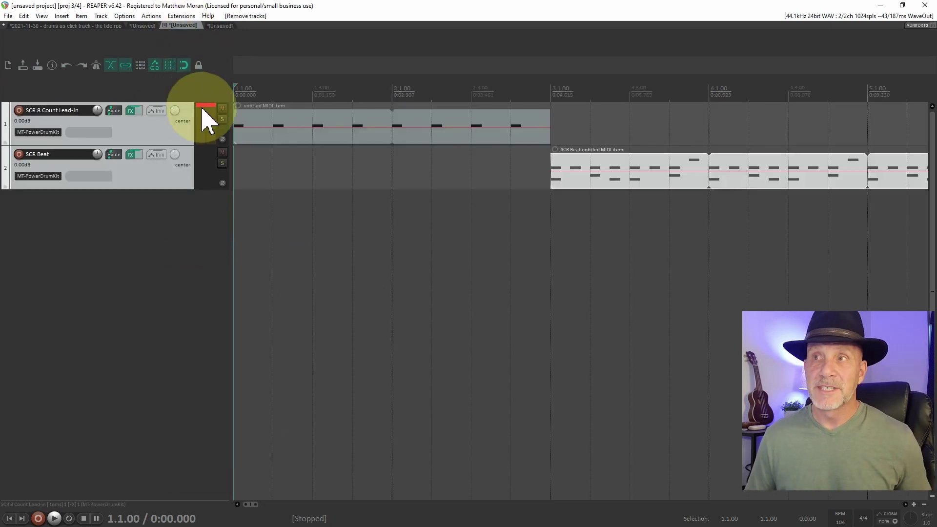
pyautogui.click(161, 128)
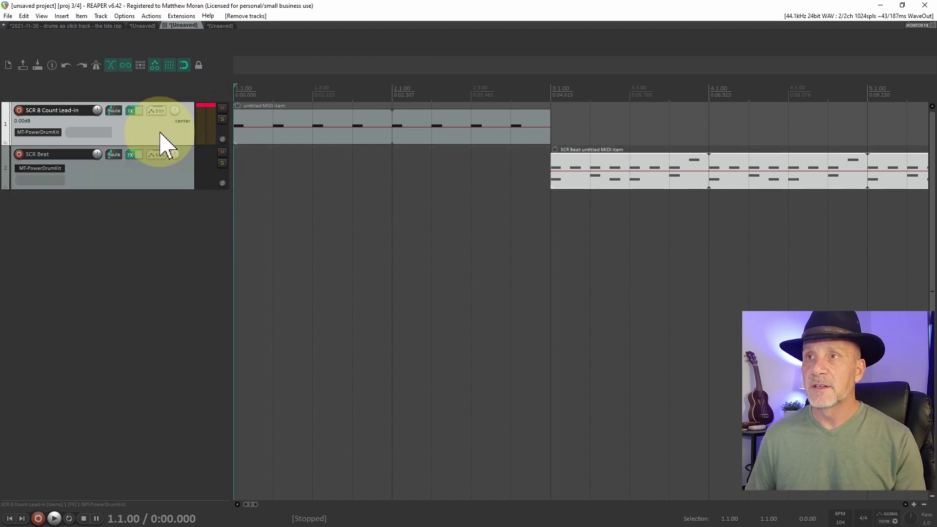
pyautogui.keyDown('ctrl'); pyautogui.click(166, 180); pyautogui.keyUp('ctrl')
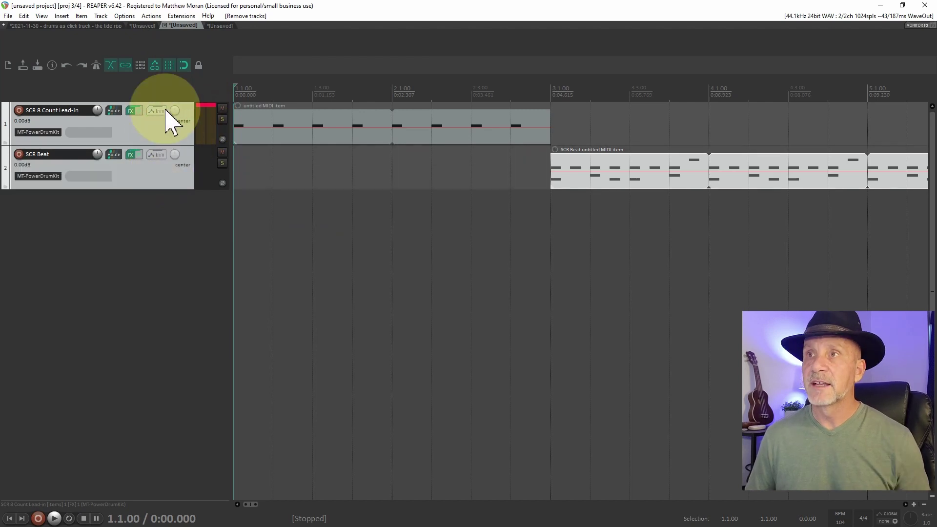
pyautogui.rightClick(156, 133)
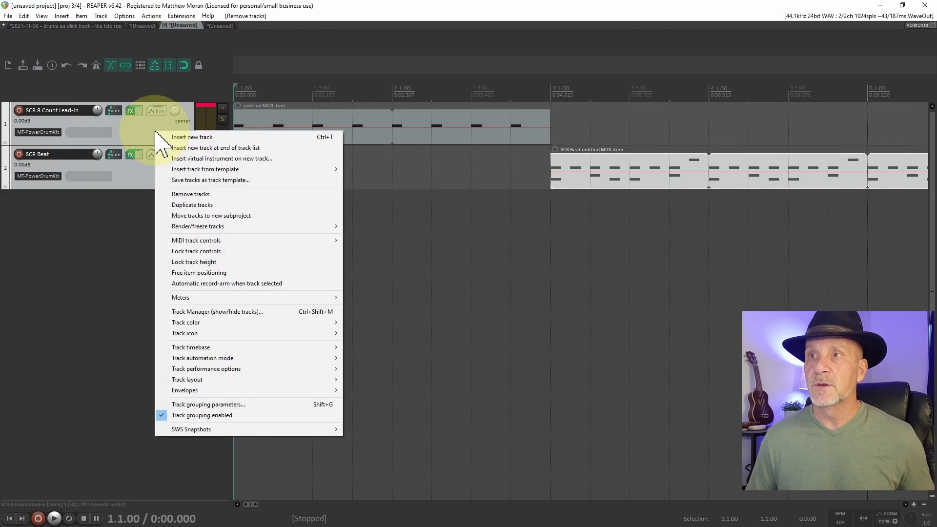
pyautogui.click(198, 179)
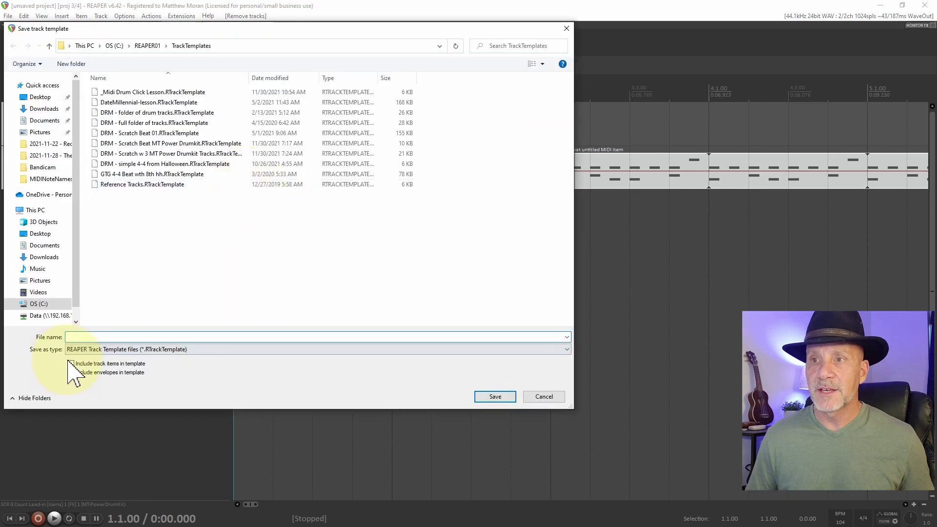
pyautogui.click(71, 363)
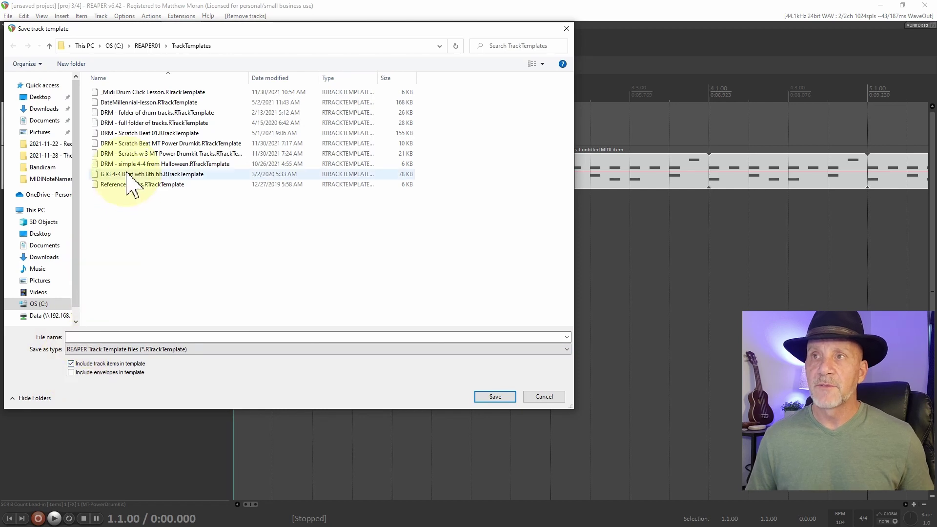
pyautogui.click(131, 93)
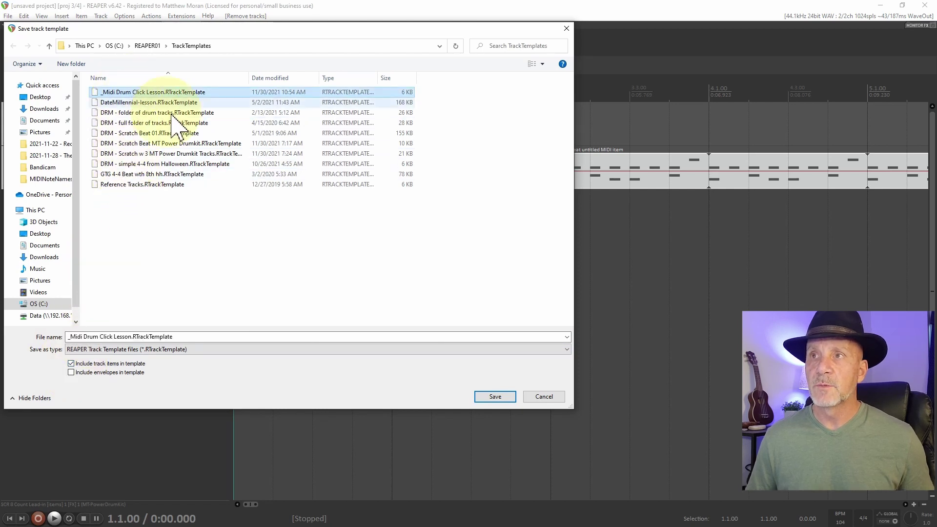
pyautogui.click(488, 398)
pyautogui.click(496, 271)
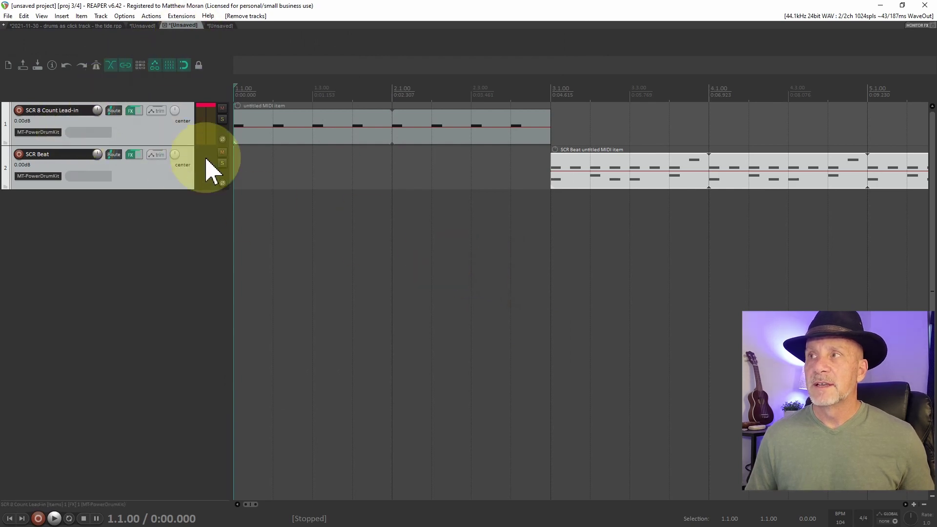
# Insert the tracks from the "_Midi Drum Click Lesson" template into the empty last project.
pyautogui.click(218, 26)
pyautogui.rightClick(162, 104)
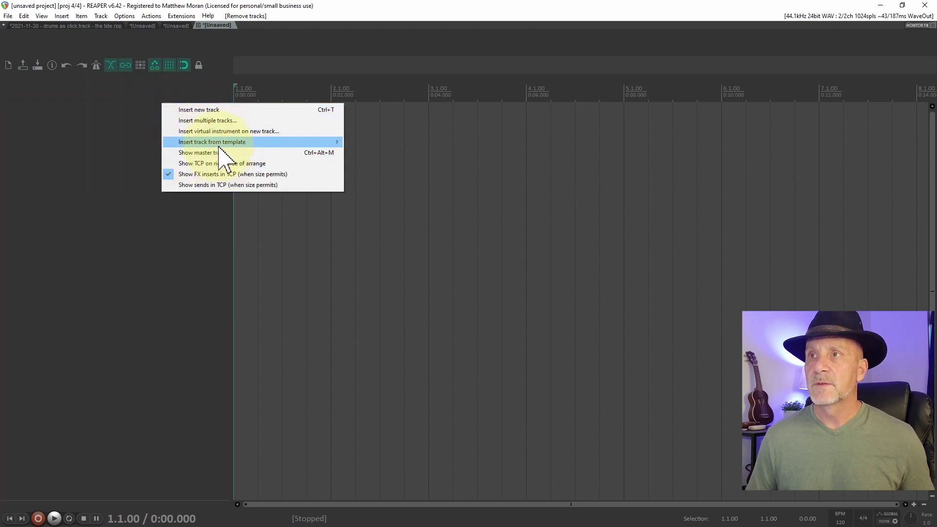
pyautogui.moveTo(268, 142)
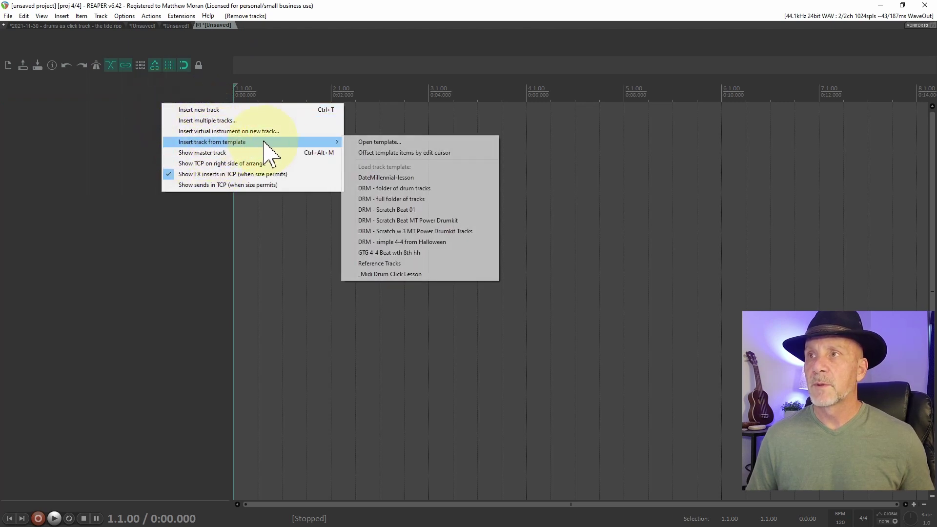
pyautogui.click(380, 273)
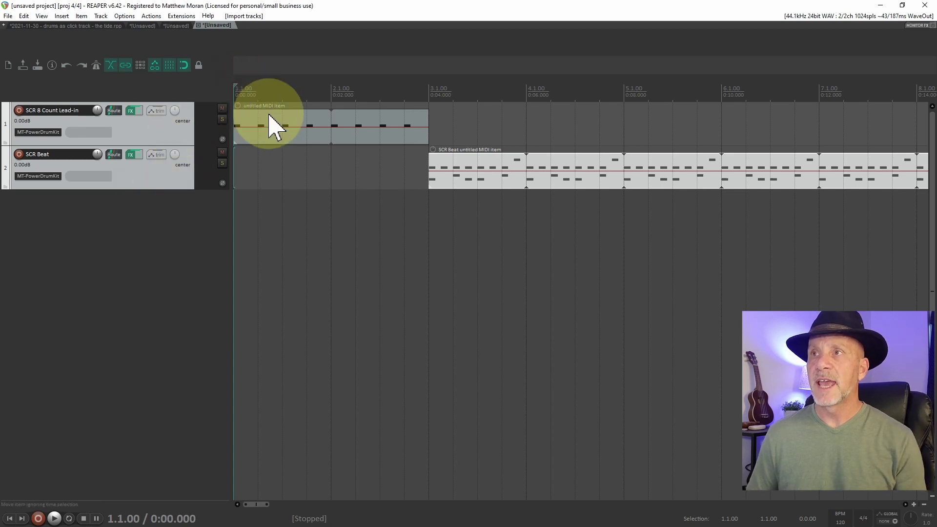
# Play the inserted lead-in and beat from the start, and inspect the SCR Beat item's notes in the MIDI editor.
pyautogui.press('space')
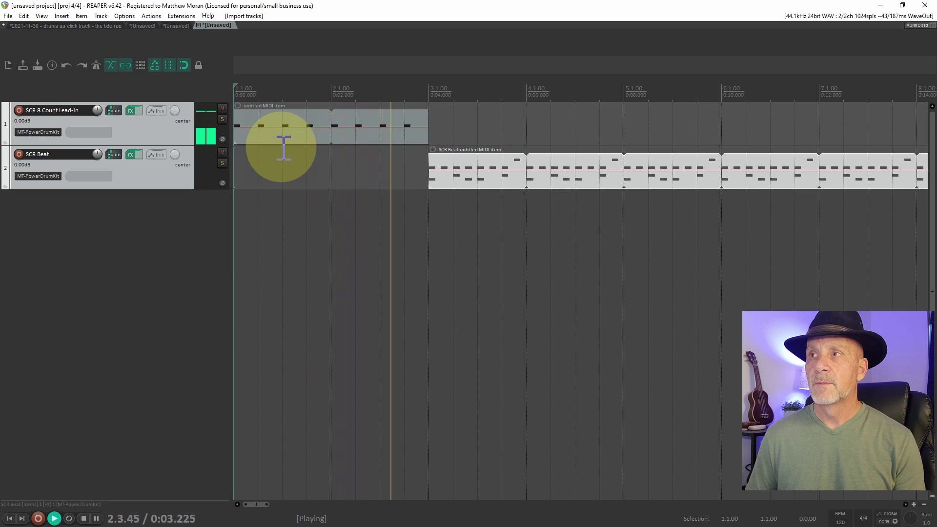
pyautogui.press('space')
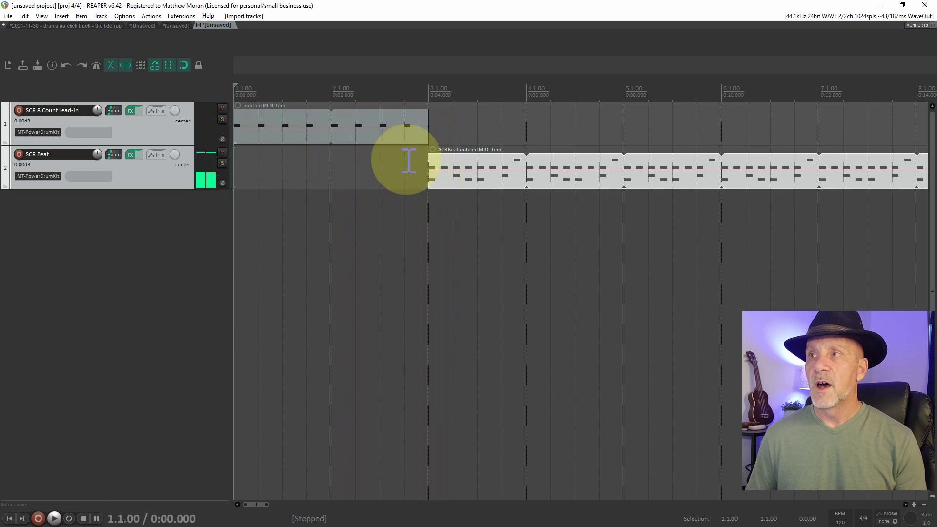
pyautogui.doubleClick(428, 170)
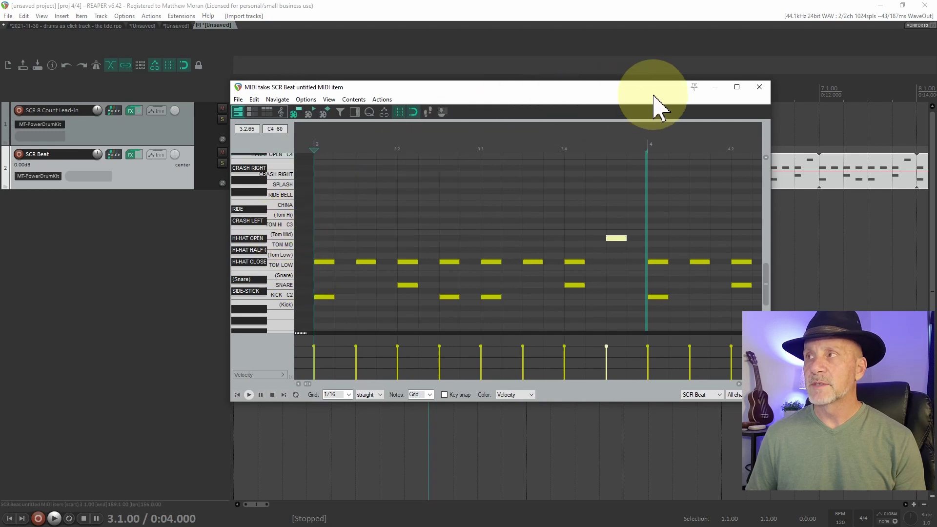
pyautogui.click(759, 87)
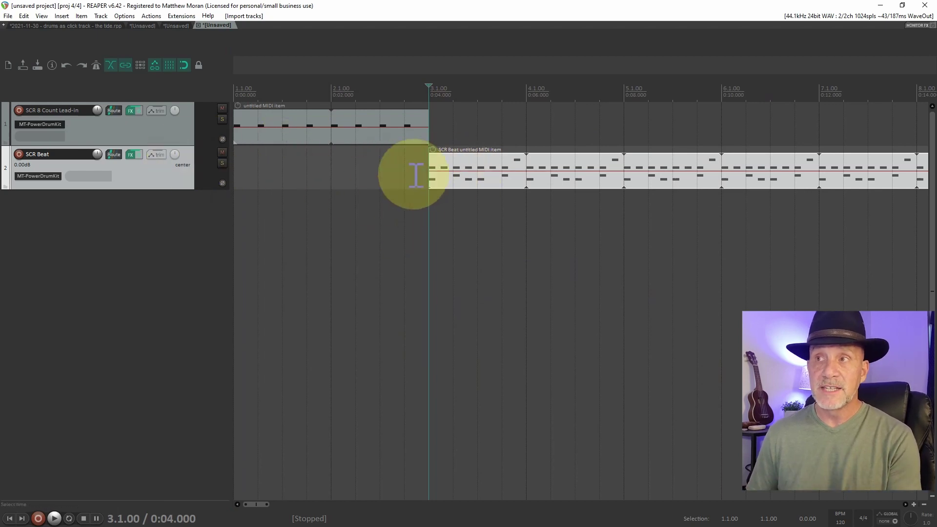
# Duplicate the SCR Beat track and mute the original.
pyautogui.rightClick(189, 159)
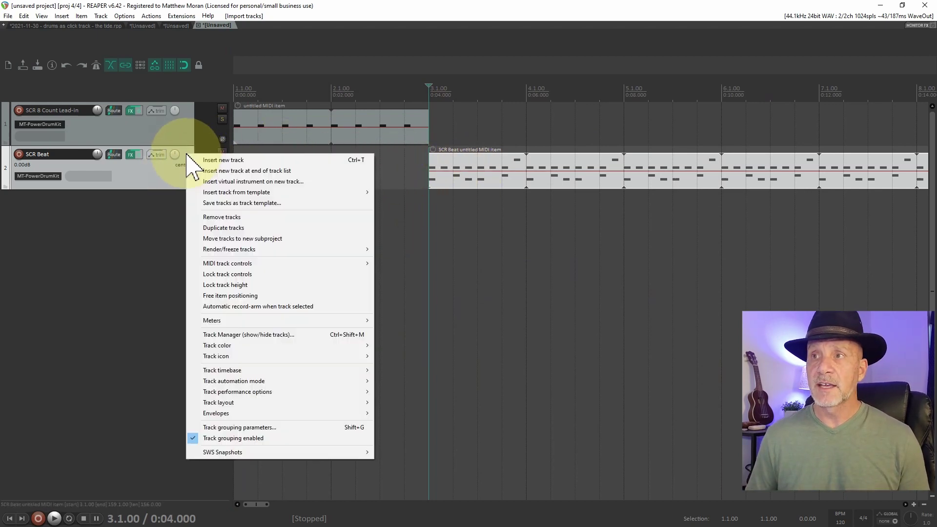
pyautogui.click(217, 227)
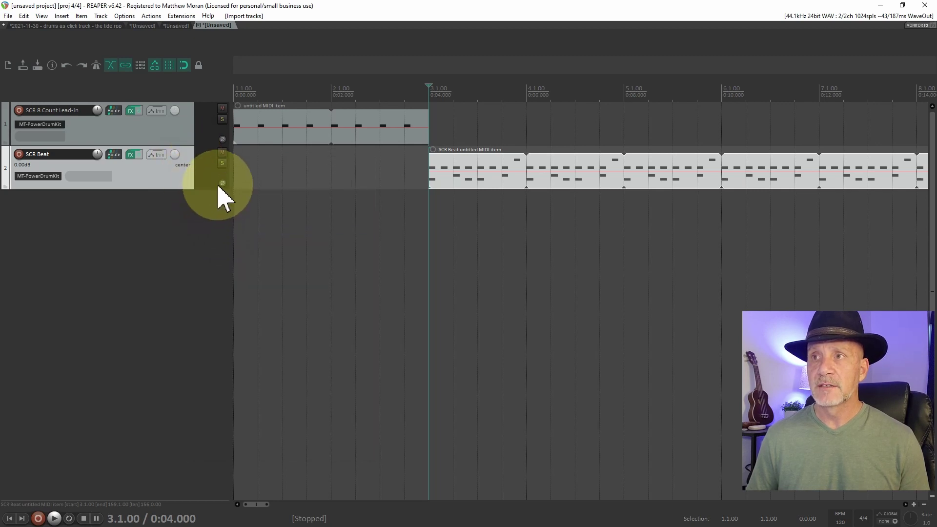
pyautogui.click(223, 153)
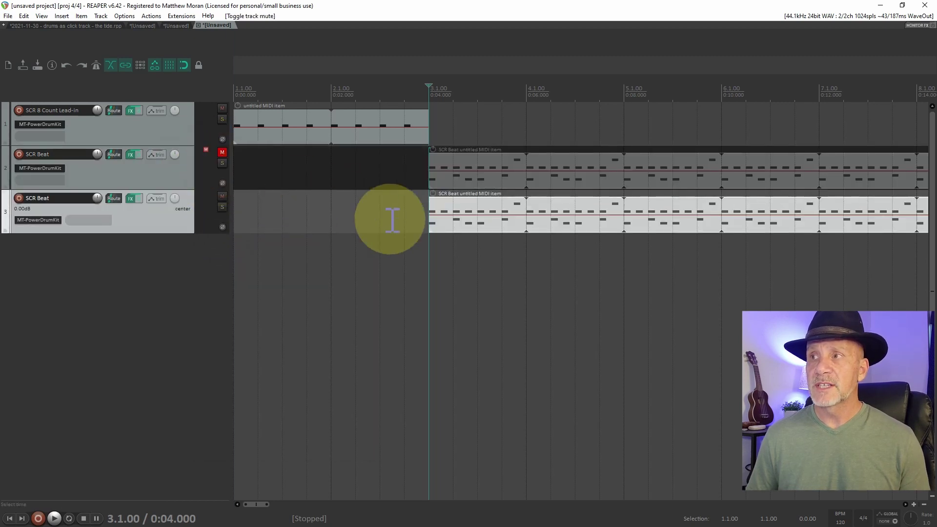
# In the duplicated beat, move the open hi-hat note to the closed hi-hat row and add a TOM HI (C3) note above it.
pyautogui.doubleClick(428, 219)
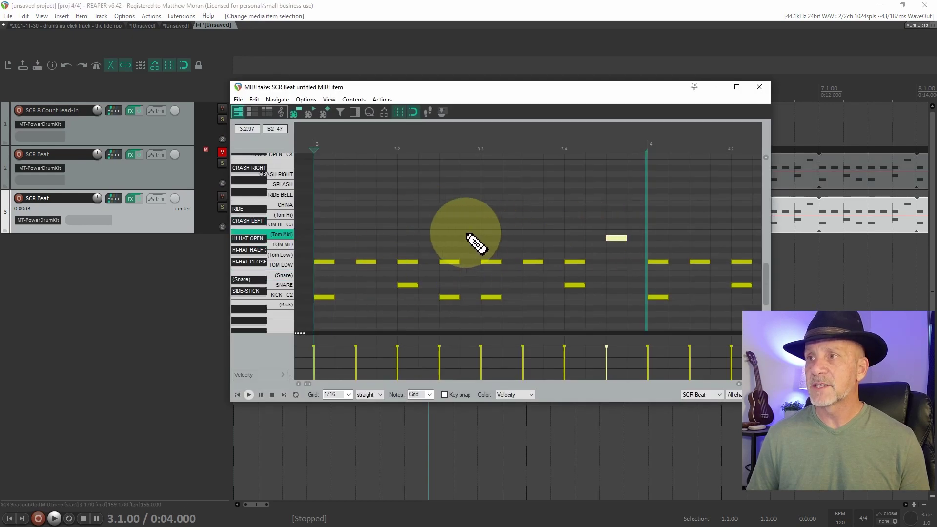
pyautogui.moveTo(619, 240); pyautogui.dragTo(621, 265)
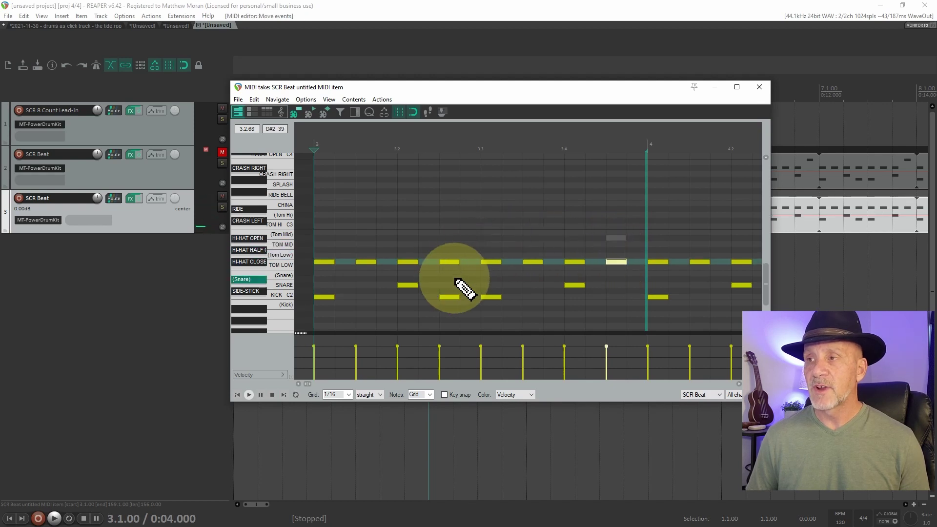
pyautogui.click(614, 226)
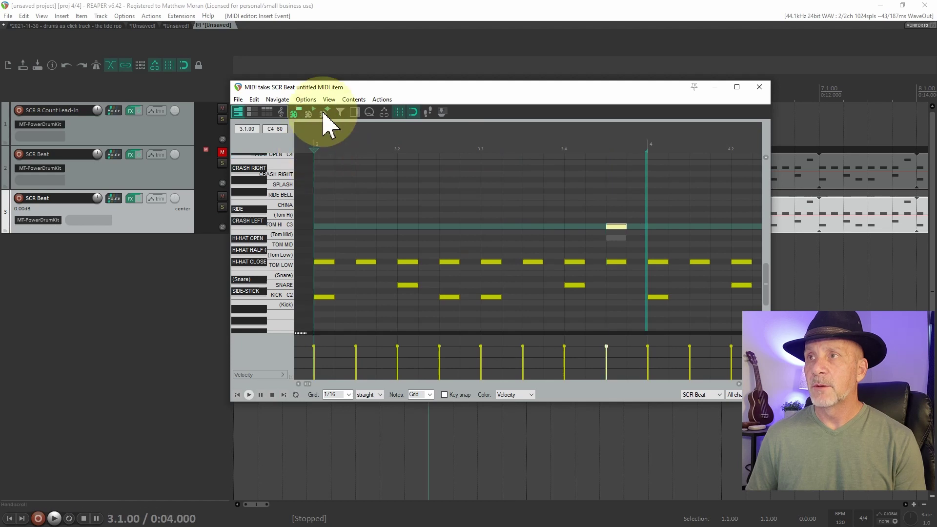
# Move the MIDI editor below the tracks, play the edited beat from bar 3, and close the editor.
pyautogui.moveTo(360, 87); pyautogui.dragTo(364, 235)
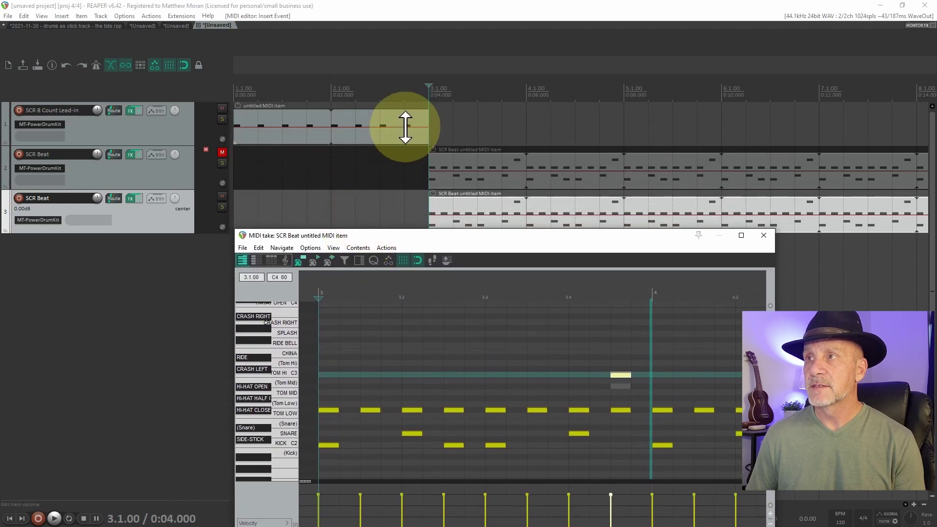
pyautogui.press('space')
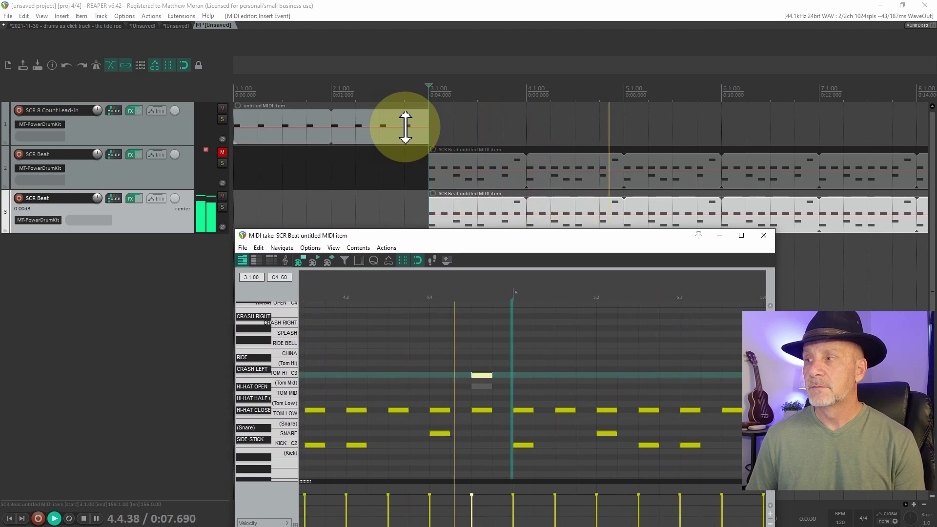
pyautogui.press('space')
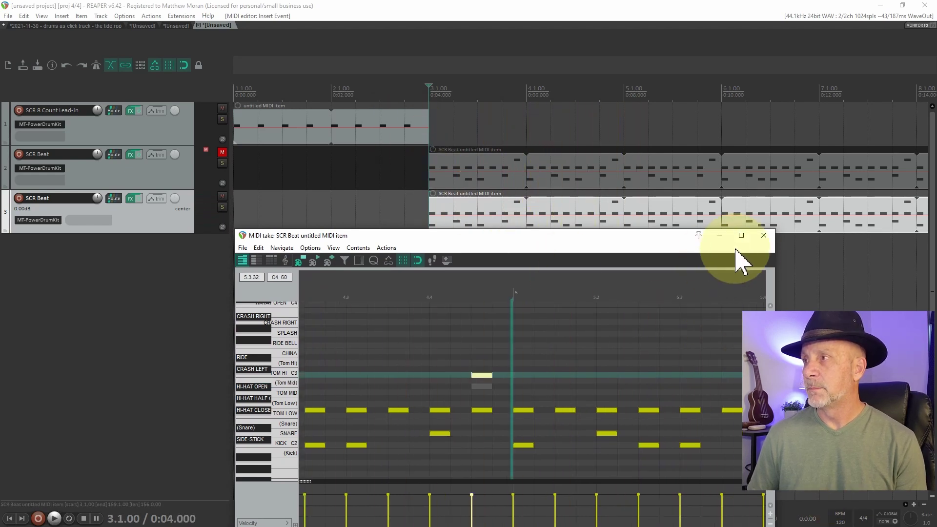
pyautogui.click(764, 235)
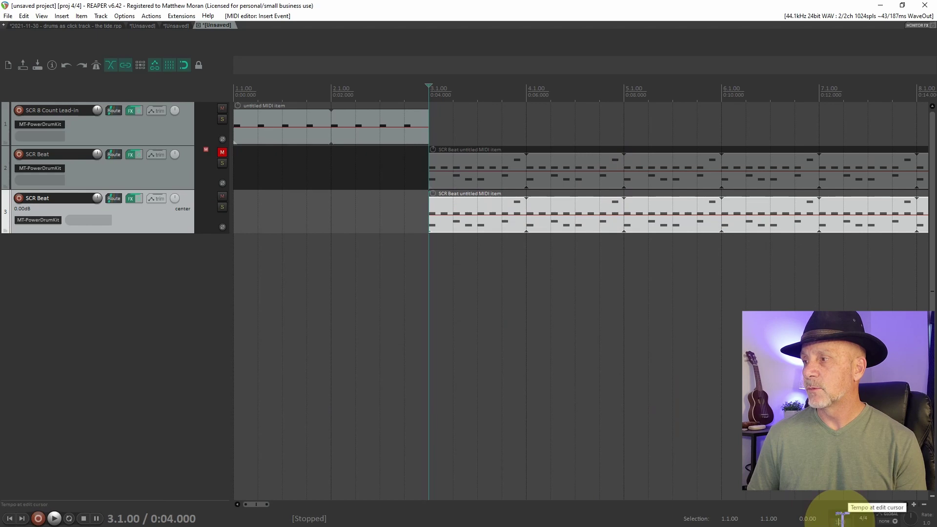
# Set the project tempo to 104 BPM.
pyautogui.write('100')
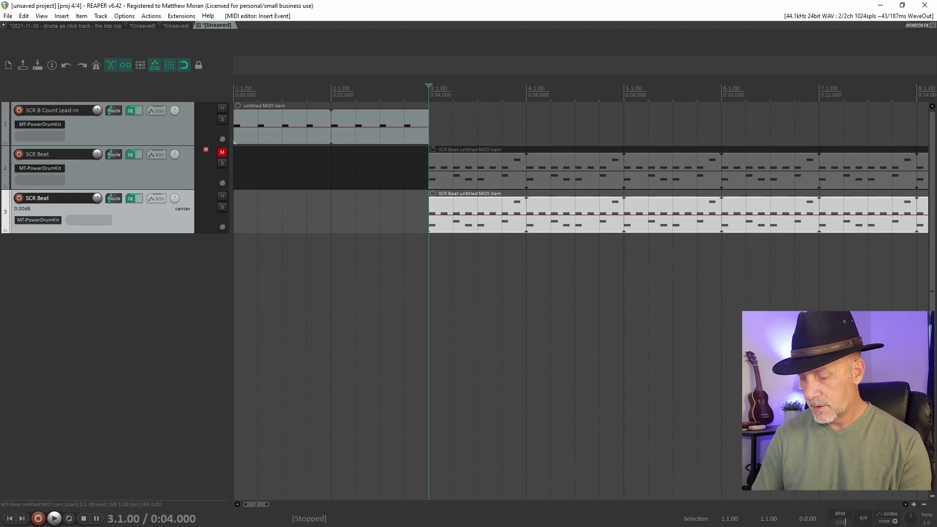
pyautogui.press('Return')
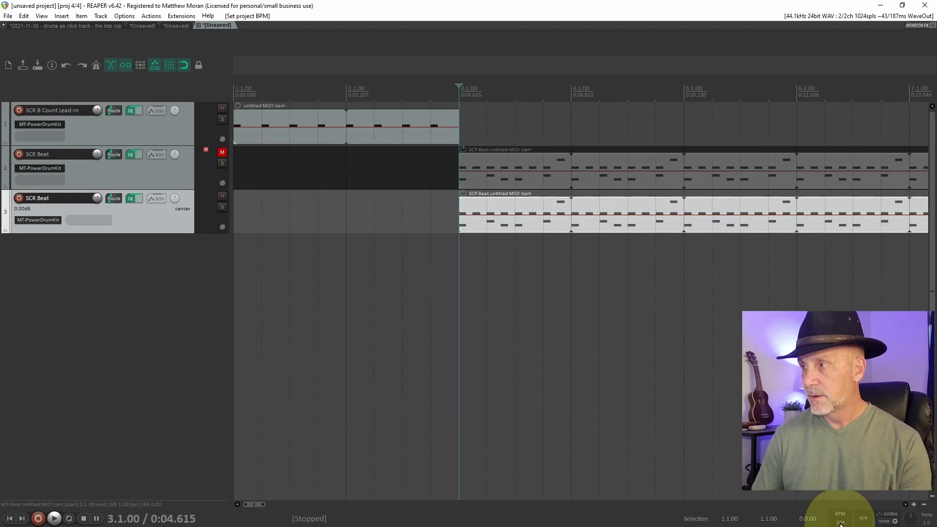
pyautogui.press('space')
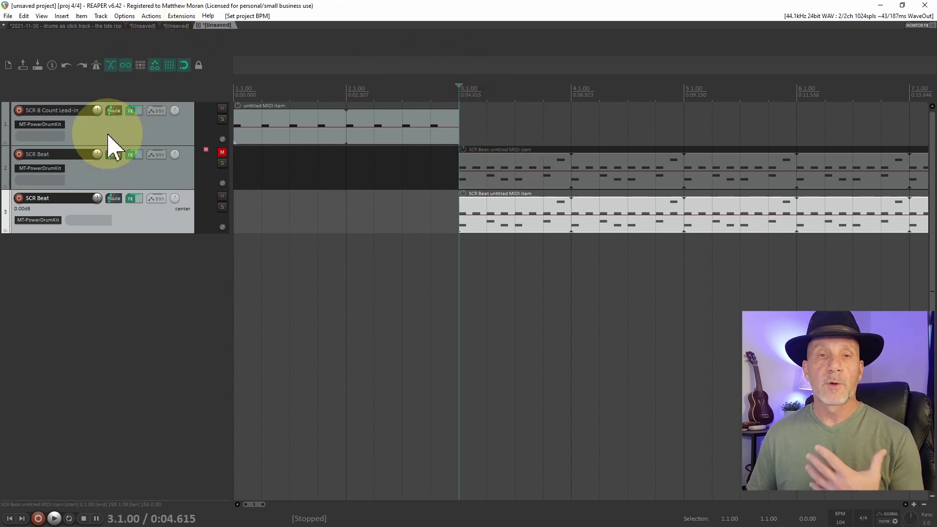
# In the "drums as click track - the tide" project, unsolo the "SCR Beat - straight thru" track and play the song briefly from 24.3.00.
pyautogui.click(87, 26)
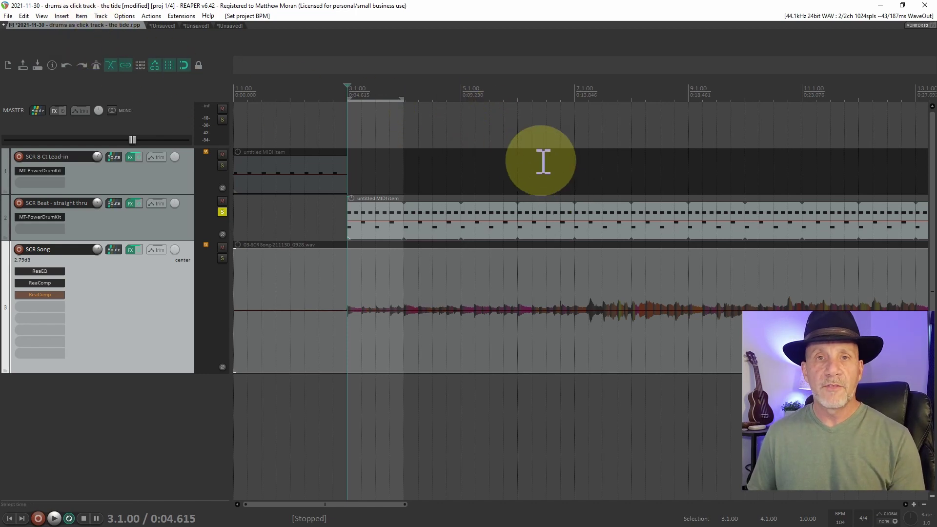
pyautogui.click(222, 213)
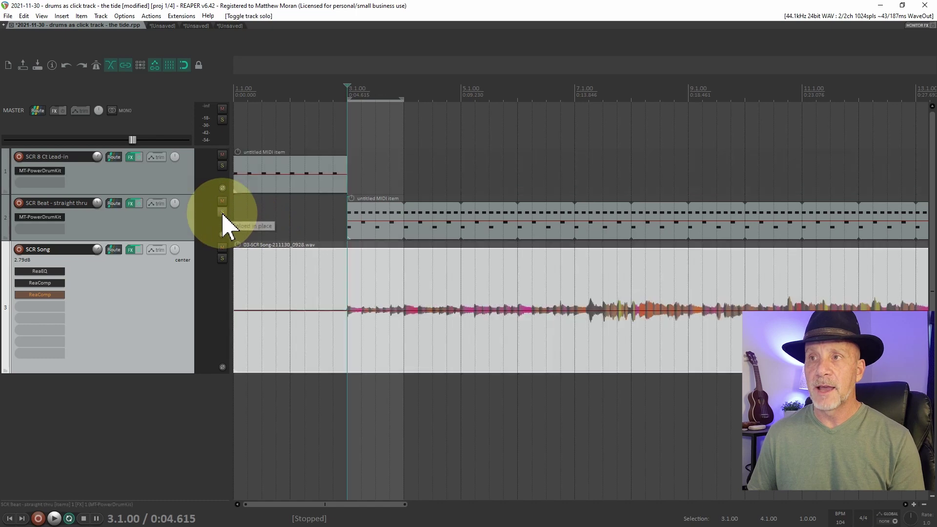
pyautogui.scroll(-2, 698, 198)
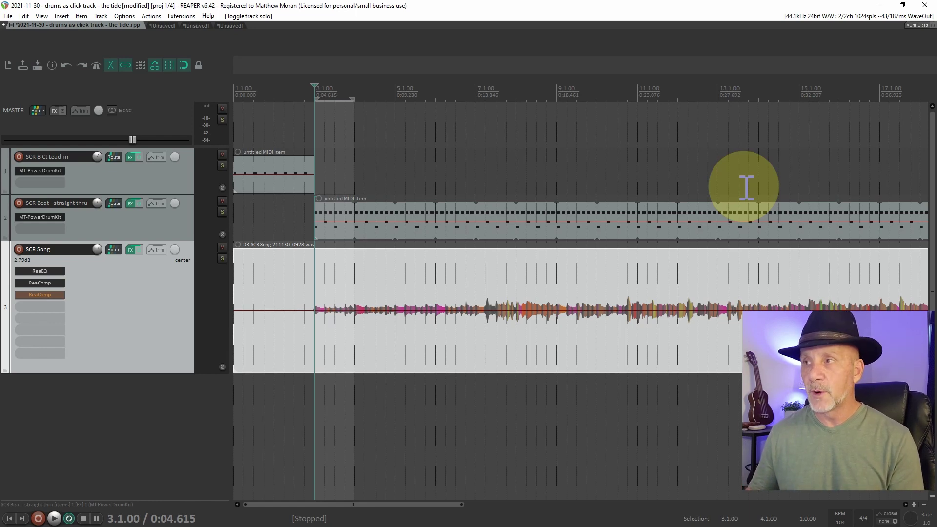
pyautogui.scroll(-2, 795, 192)
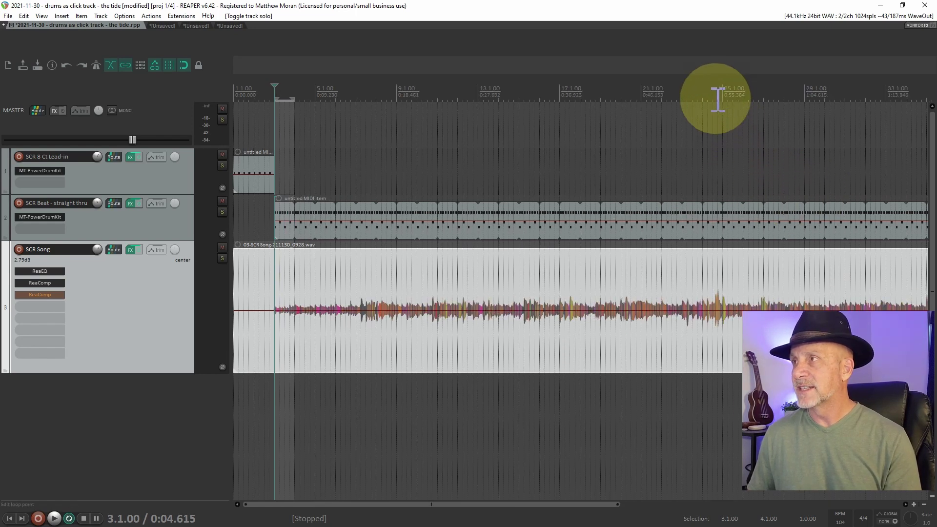
pyautogui.click(714, 101)
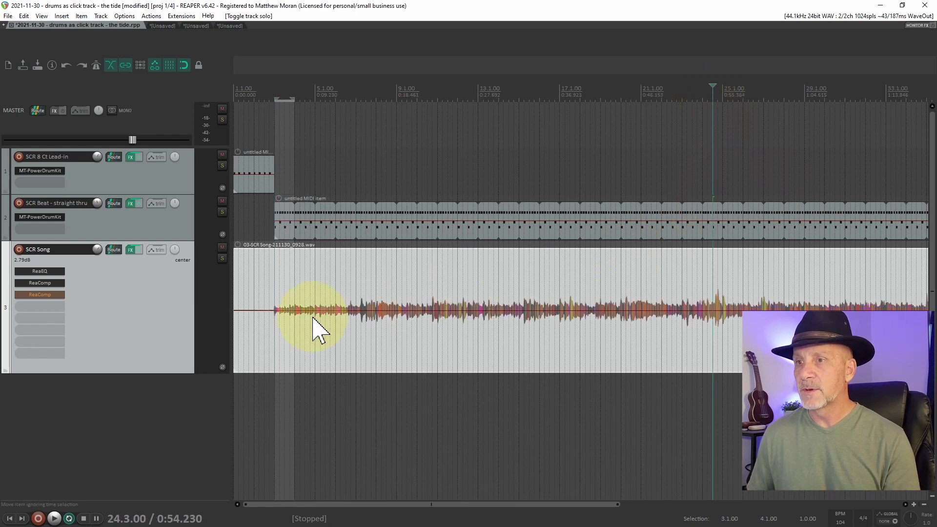
pyautogui.press('space')
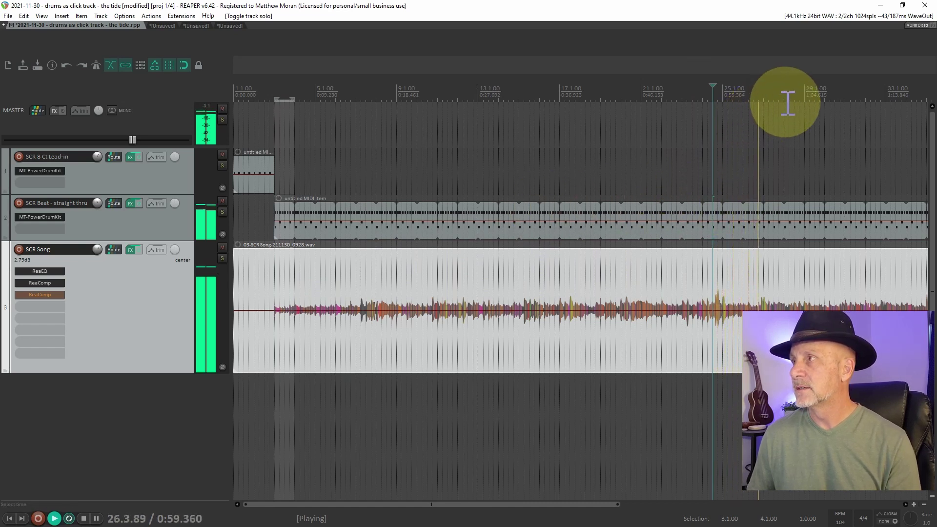
pyautogui.press('space')
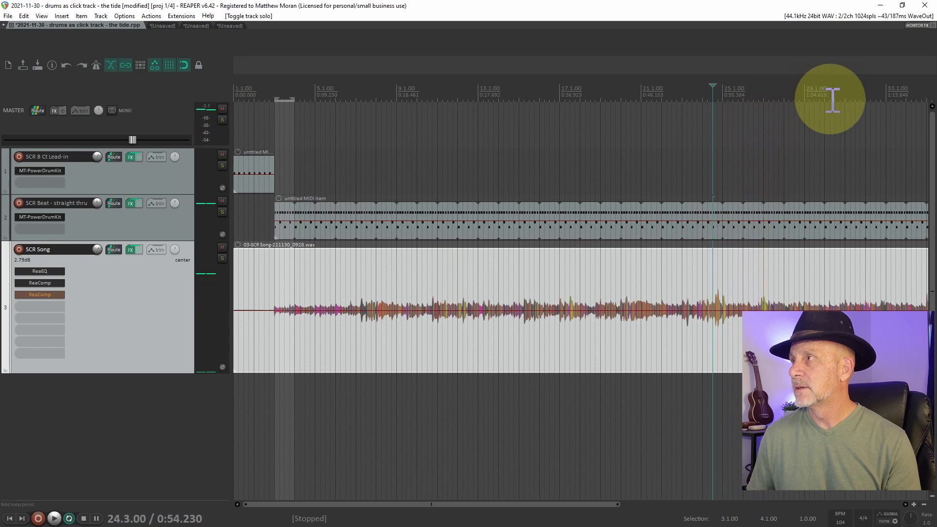
# Play the song from about bar 30, from 36.3.00 and from 35.3.00 to locate the passage needing a different beat.
pyautogui.click(830, 98)
pyautogui.press('space')
pyautogui.scroll(-3, 842, 256)
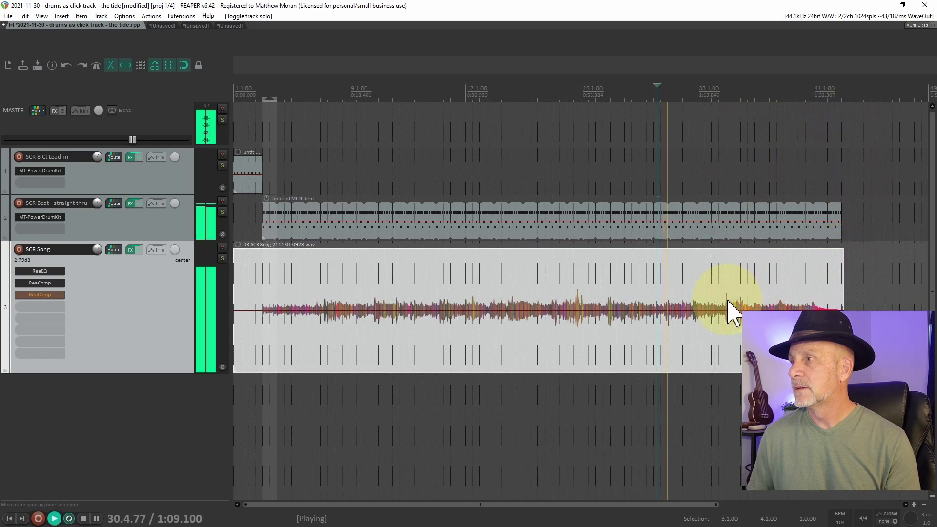
pyautogui.click(749, 98)
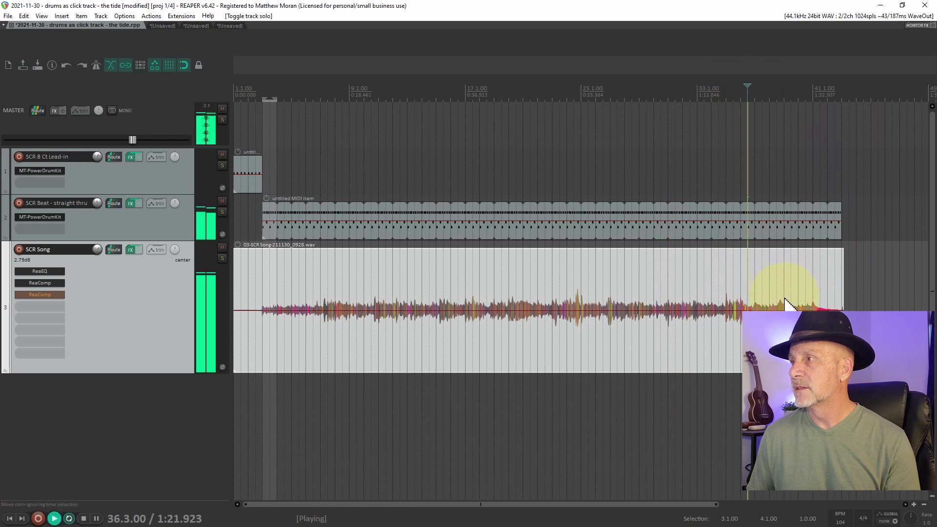
pyautogui.press('space')
pyautogui.click(732, 97)
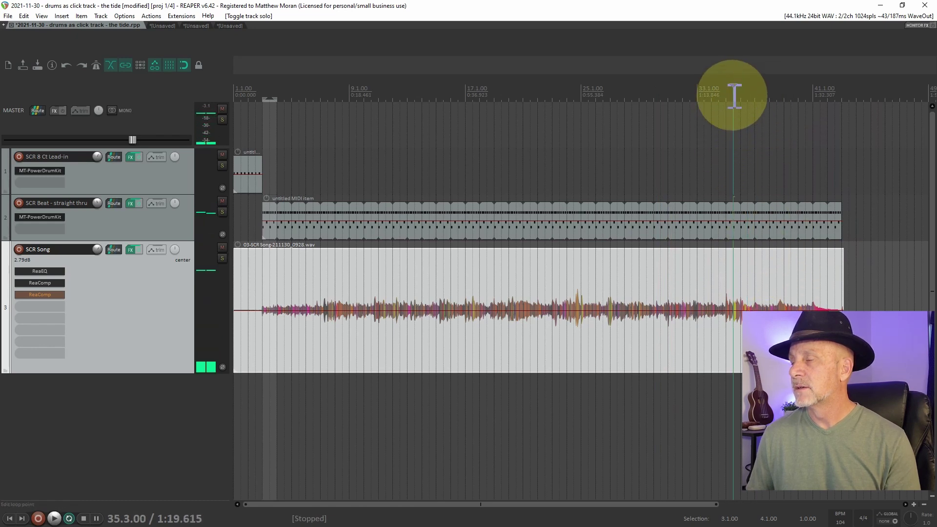
pyautogui.press('space')
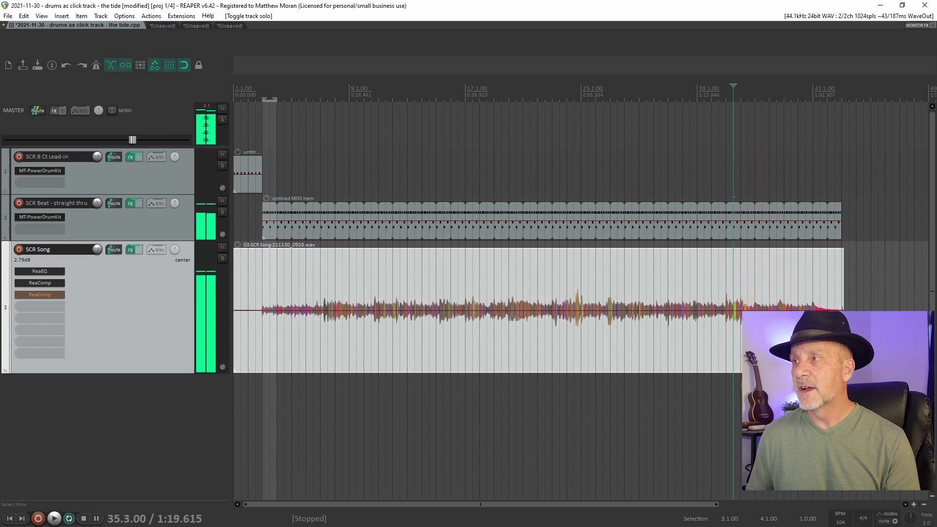
# Solo the SCR Song track, play the passage from 35.3.00, and unsolo the track.
pyautogui.scroll(5, 744, 305)
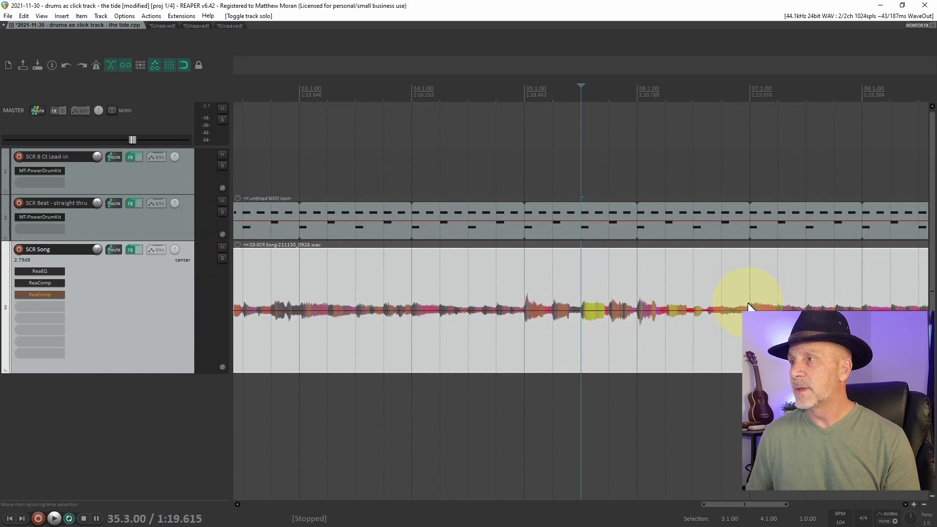
pyautogui.click(638, 91)
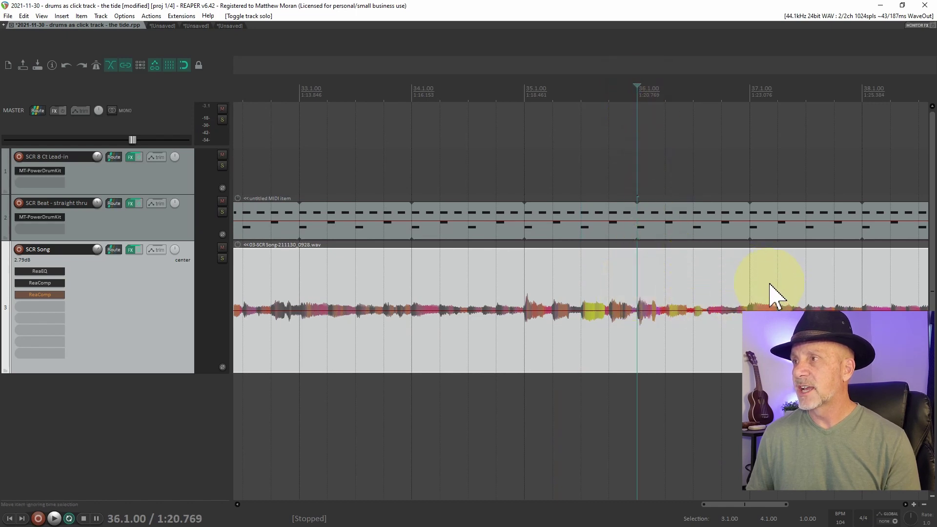
pyautogui.click(222, 258)
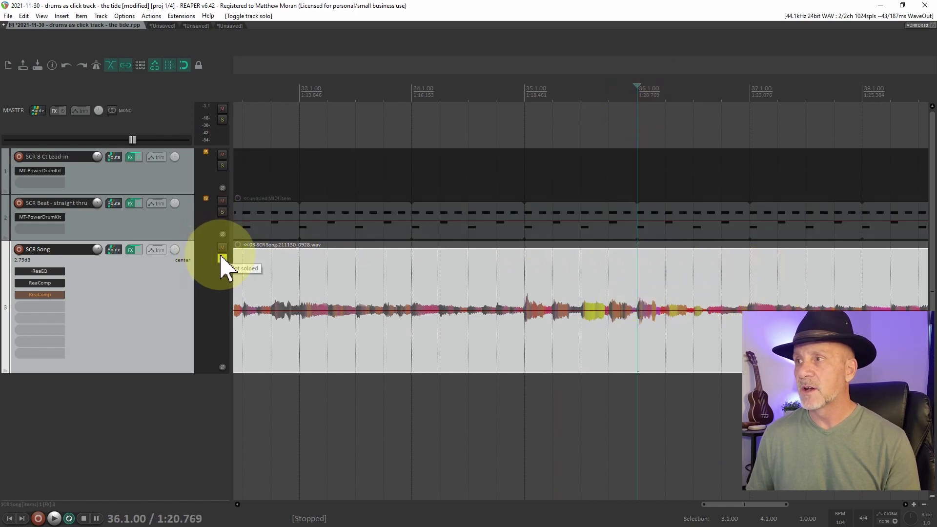
pyautogui.click(580, 95)
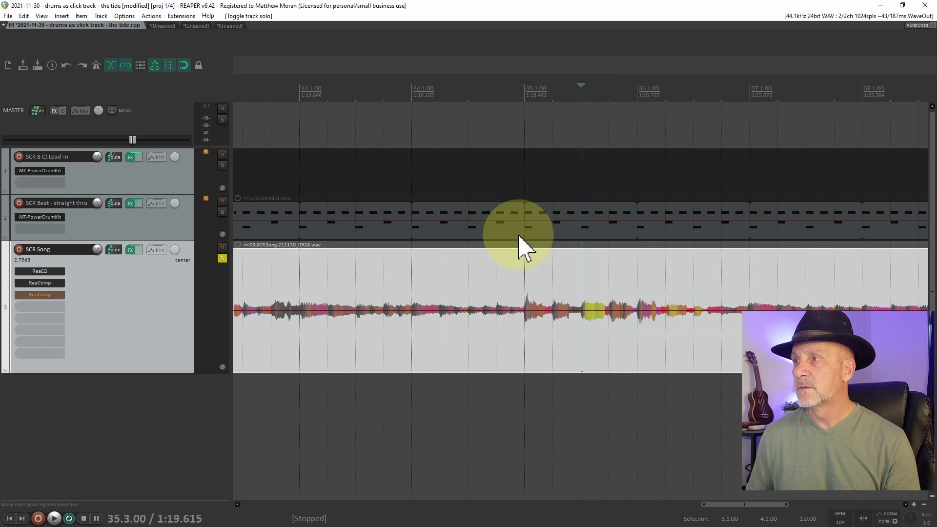
pyautogui.press('space')
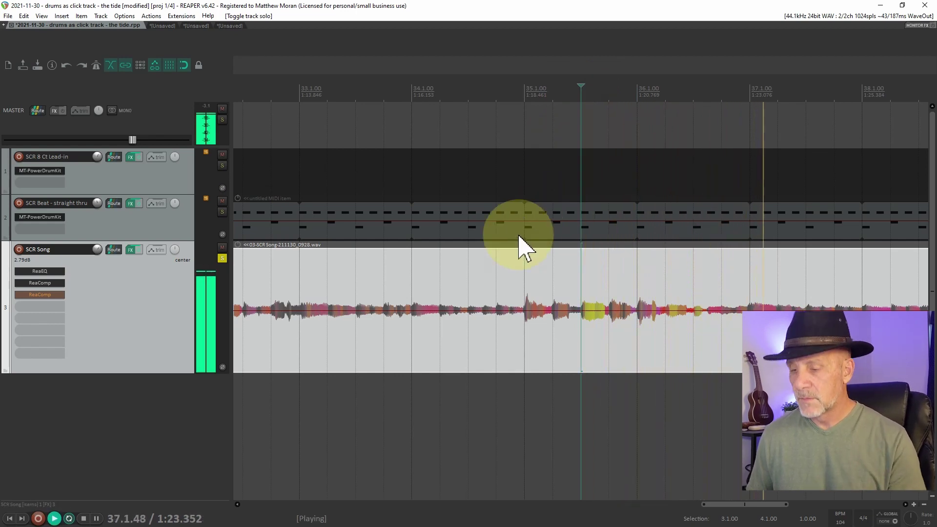
pyautogui.press('space')
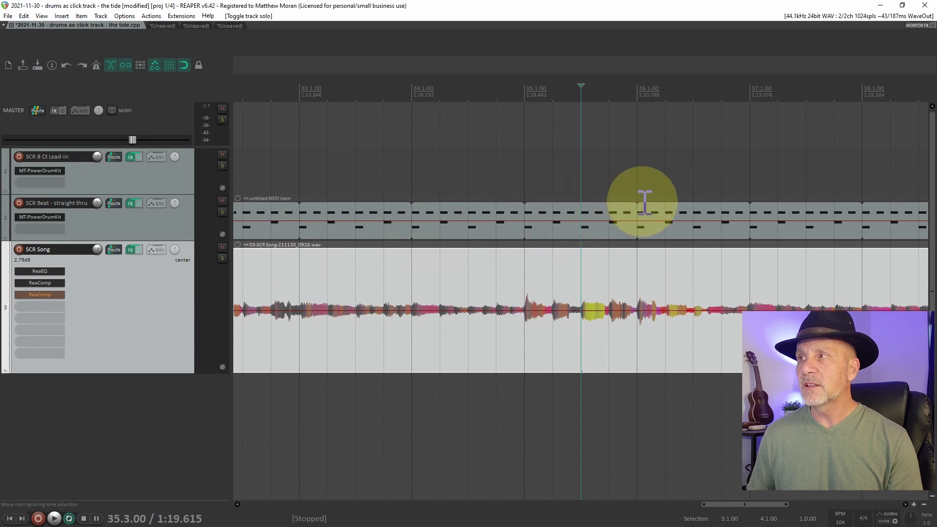
# Set a time selection from 36.1.00 to 37.1.00 and split the SCR Beat - straight thru item at it.
pyautogui.moveTo(638, 103); pyautogui.dragTo(737, 108)
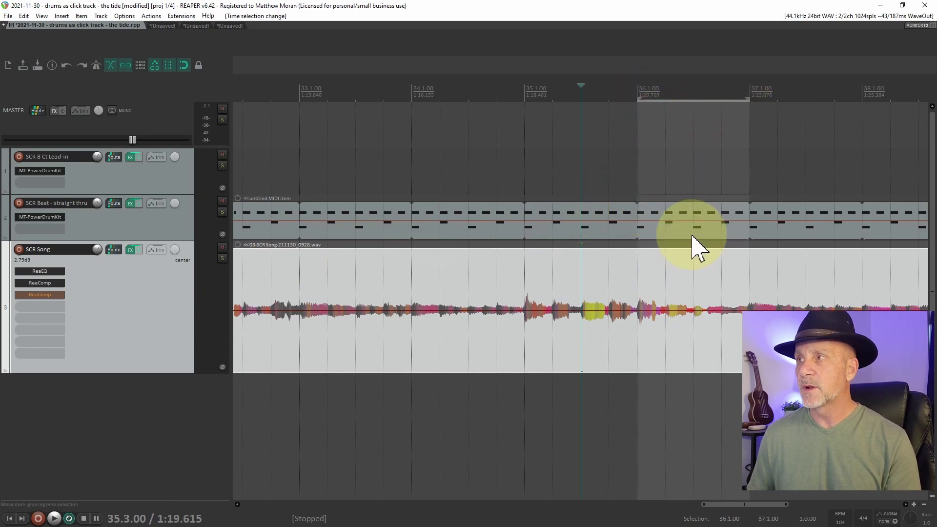
pyautogui.click(649, 214)
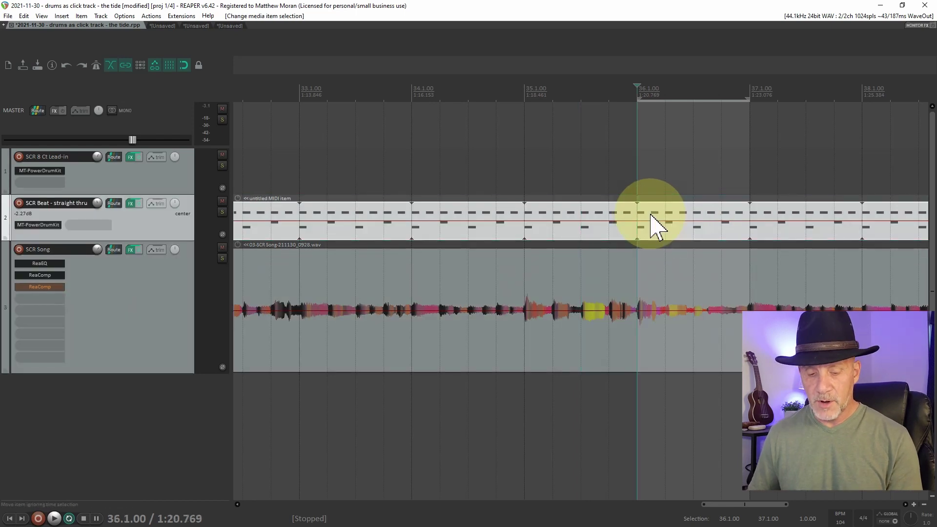
pyautogui.hotkey('shift', 's')
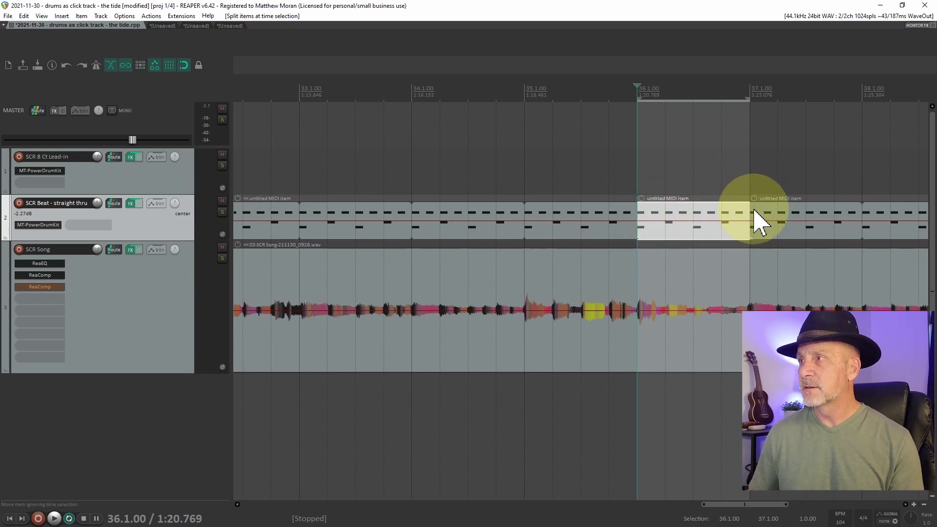
# Open the isolated bar 36 beat item in the MIDI editor and delete all its closed hi-hat notes.
pyautogui.doubleClick(639, 225)
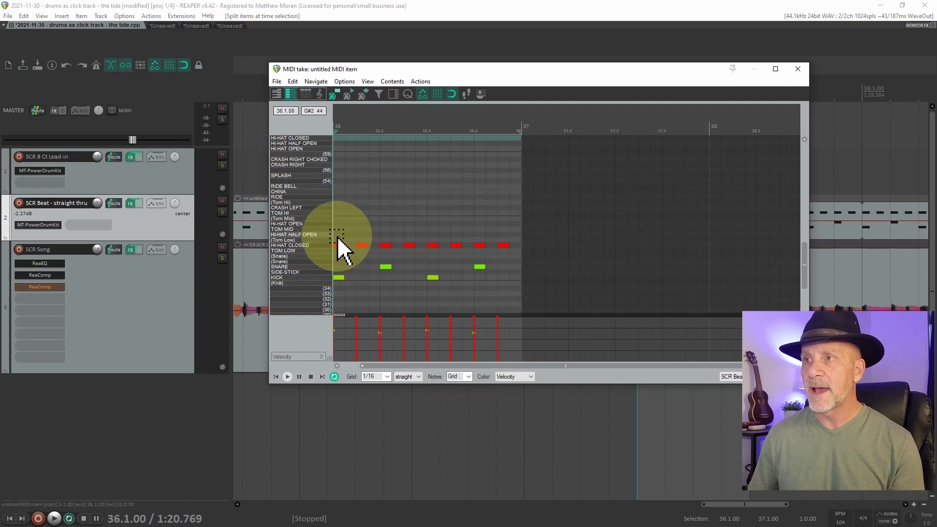
pyautogui.moveTo(338, 239); pyautogui.dragTo(519, 258)
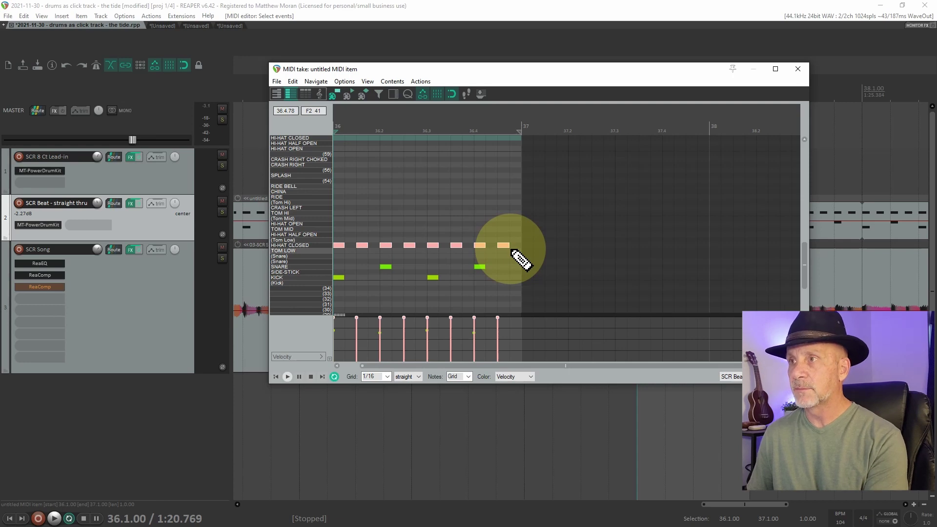
pyautogui.press('Delete')
# Move both snare notes in bar 36 down to the KICK row.
pyautogui.click(387, 267)
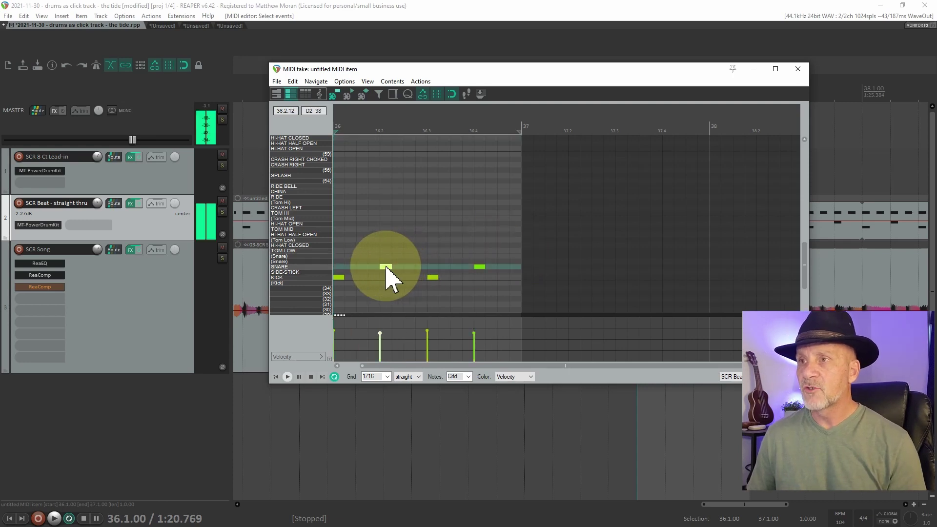
pyautogui.moveTo(386, 267); pyautogui.dragTo(386, 277)
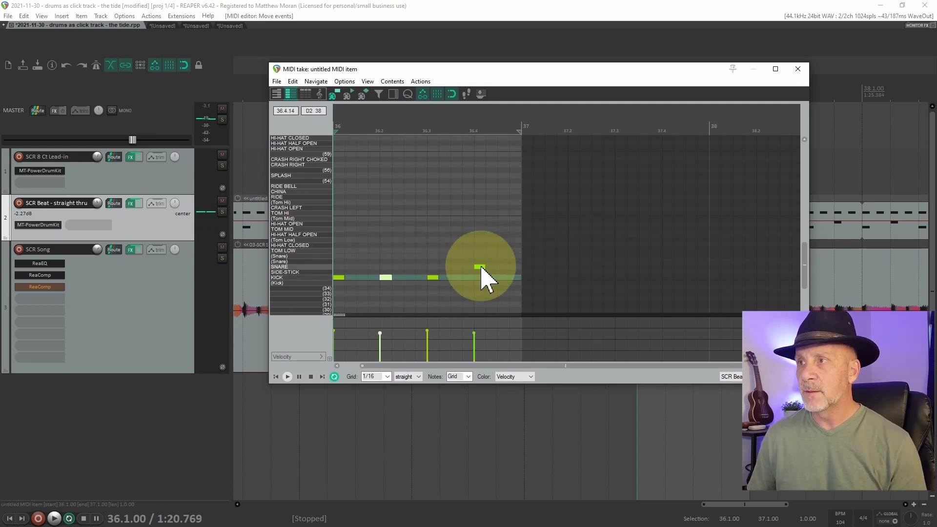
pyautogui.moveTo(480, 268); pyautogui.dragTo(484, 279)
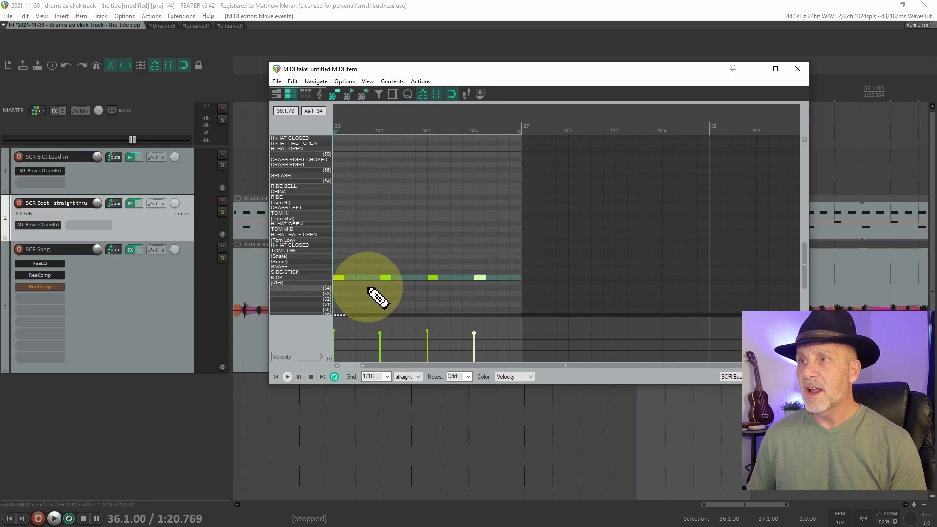
# Slightly lower the velocity of all four kick notes together and close the MIDI editor.
pyautogui.click(339, 277)
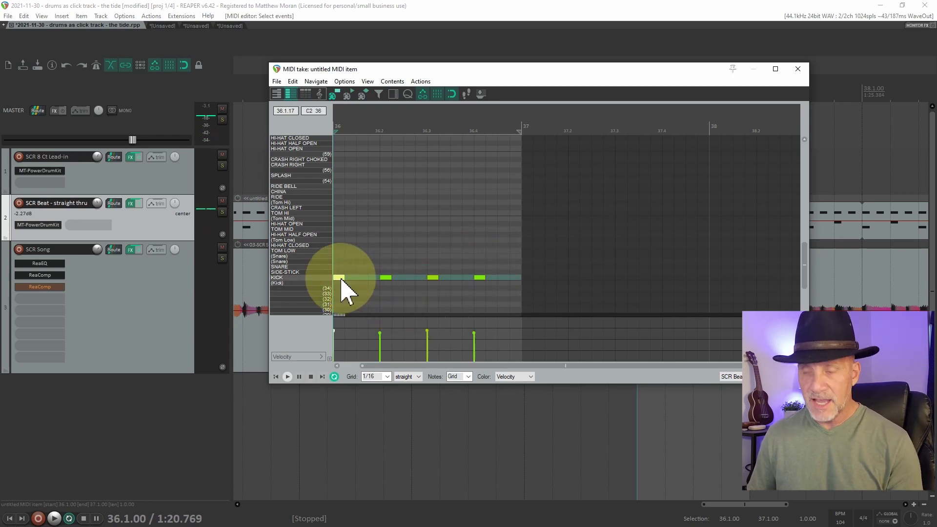
pyautogui.hotkey('ctrl', 'a')
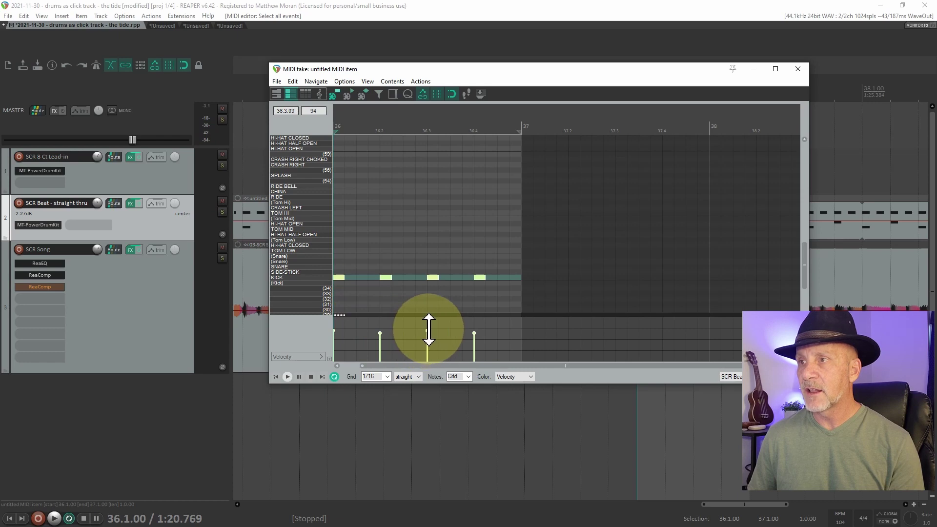
pyautogui.moveTo(428, 329); pyautogui.dragTo(429, 337)
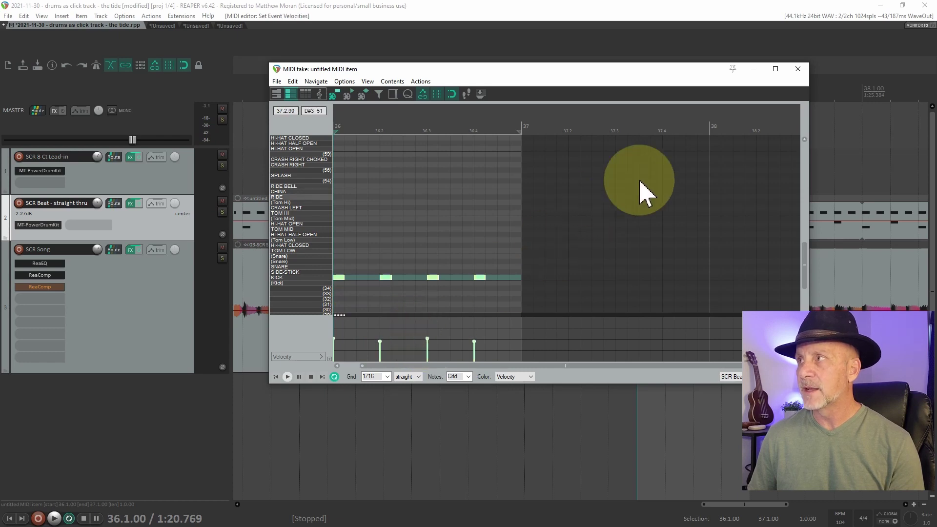
pyautogui.click(798, 69)
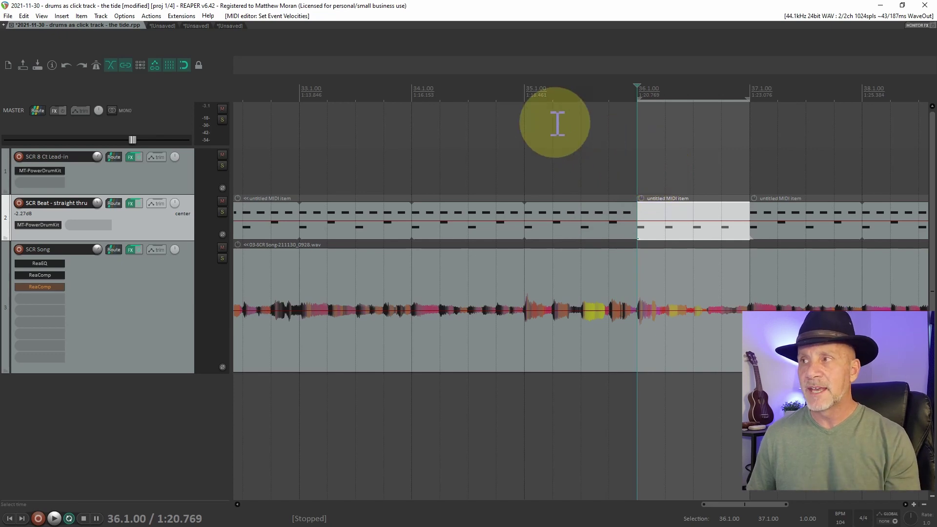
# Play the song through the edited bar from 34.1.00, turn off repeat, and replay it from 35.1.00.
pyautogui.click(526, 96)
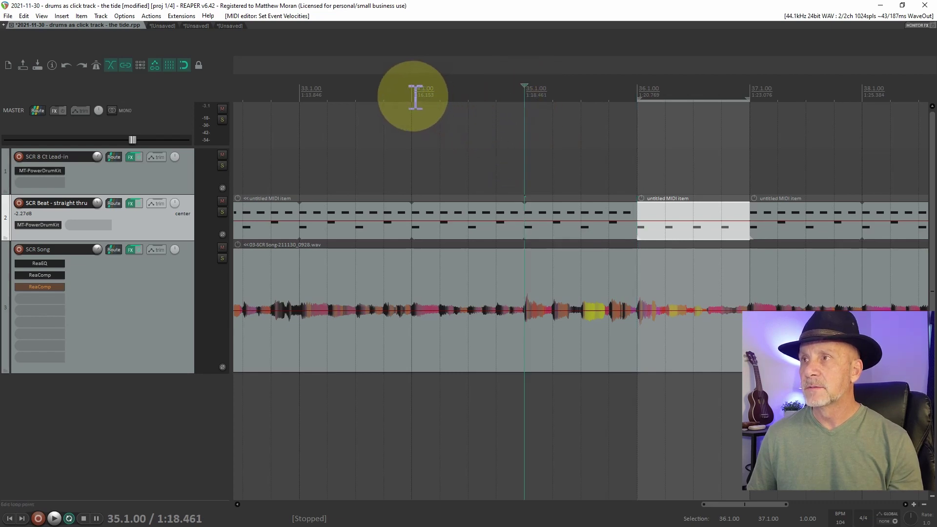
pyautogui.click(416, 95)
pyautogui.press('space')
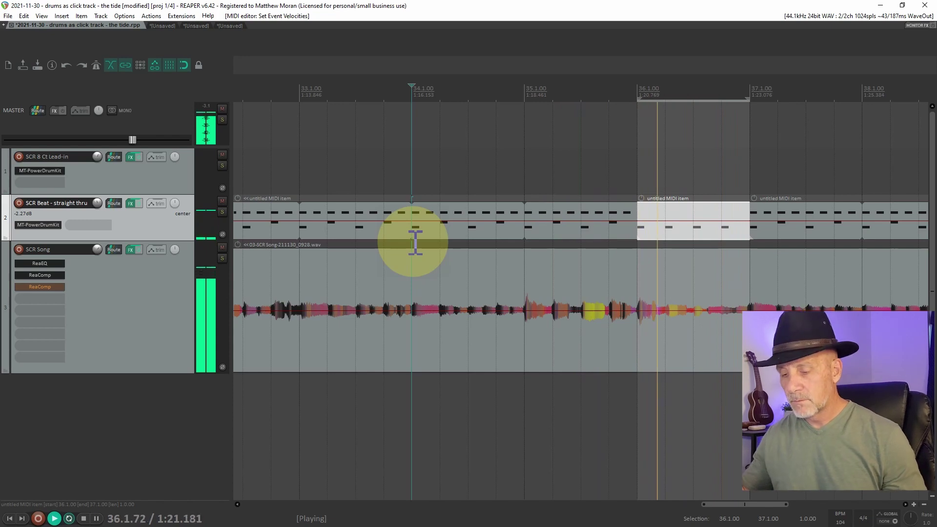
pyautogui.press('space')
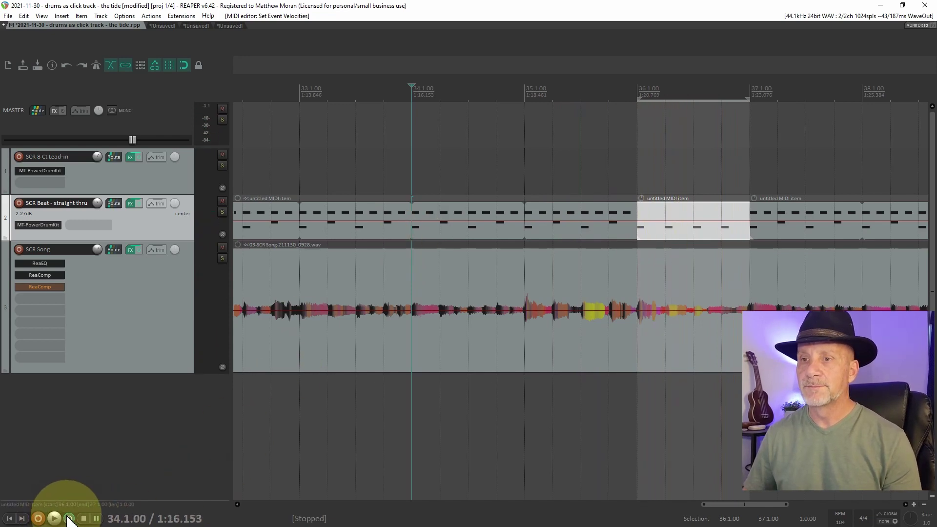
pyautogui.click(526, 97)
pyautogui.press('space')
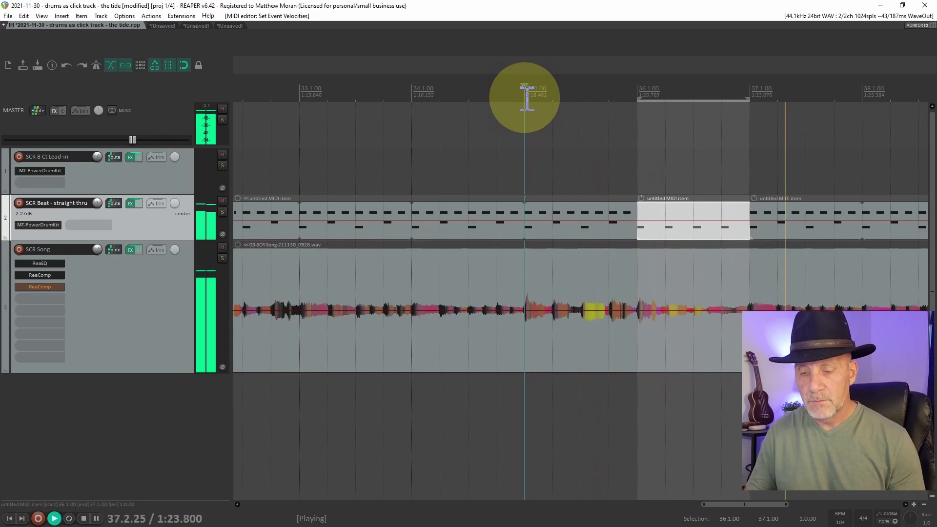
pyautogui.press('space')
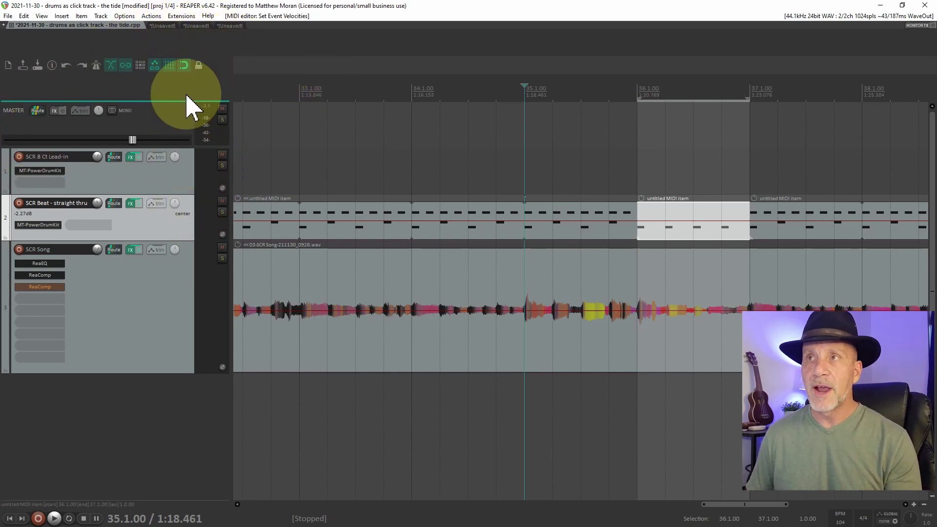
# In the unsaved drum project (proj 4/4), mute the lower SCR Beat track and add a new track below it.
pyautogui.click(227, 26)
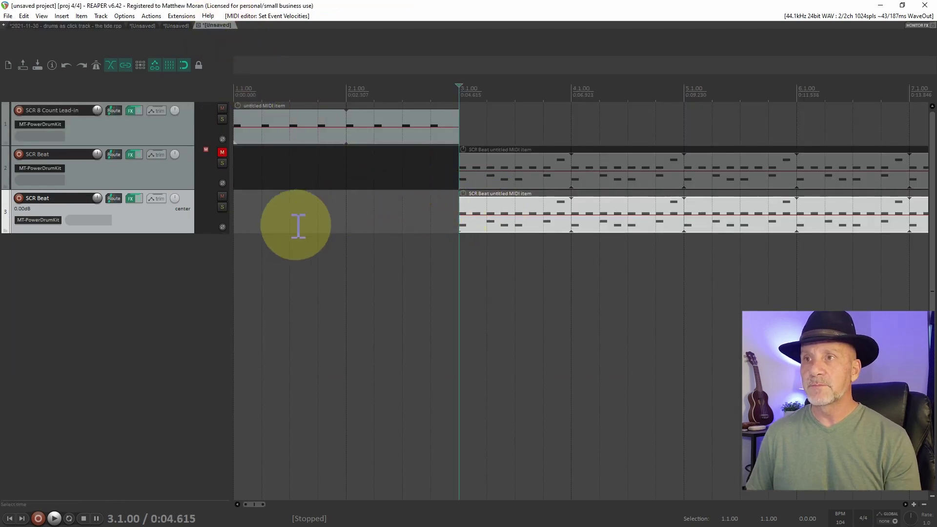
pyautogui.click(223, 197)
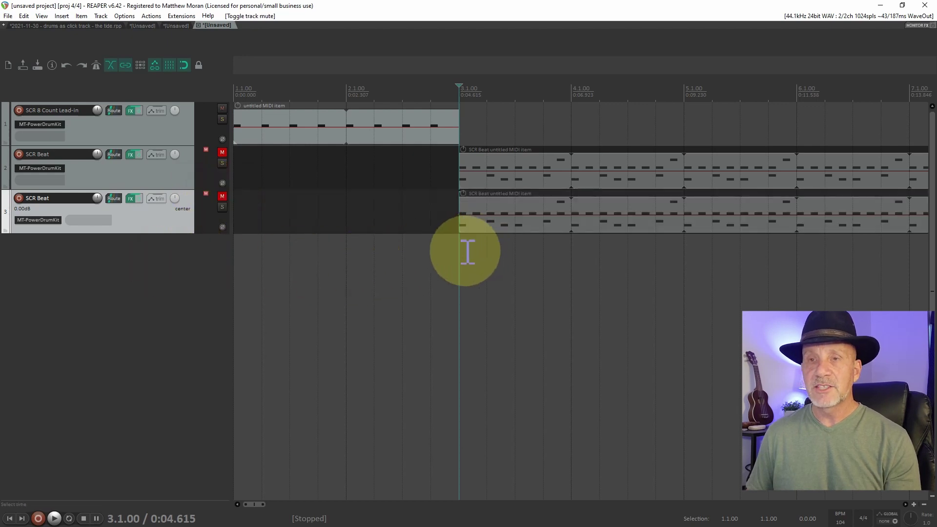
pyautogui.doubleClick(173, 259)
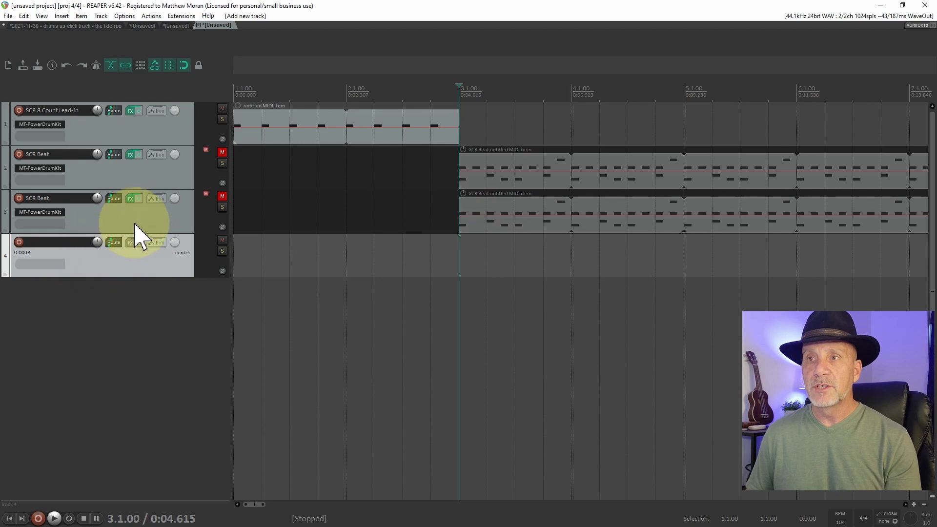
# Add the MT-PowerDrumKit (MANDA AUDIO) instrument to the new track 4.
pyautogui.click(130, 243)
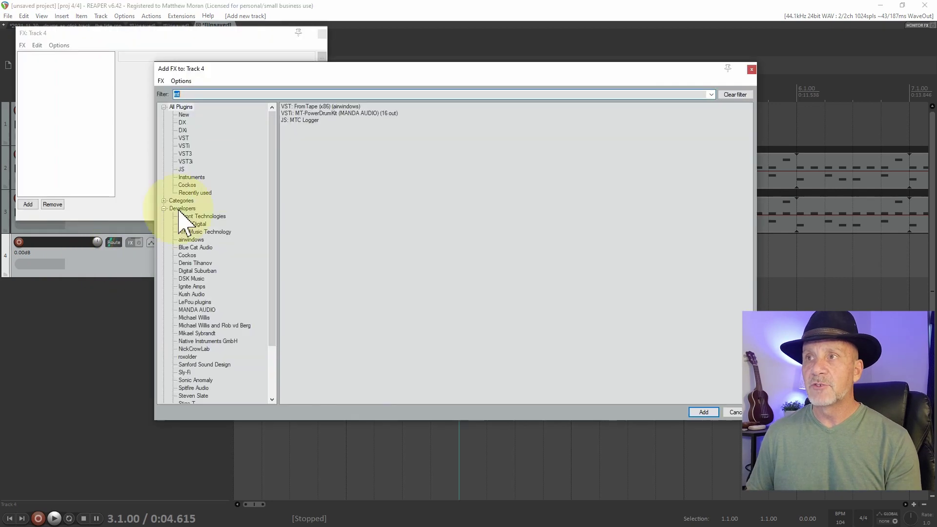
pyautogui.click(308, 114)
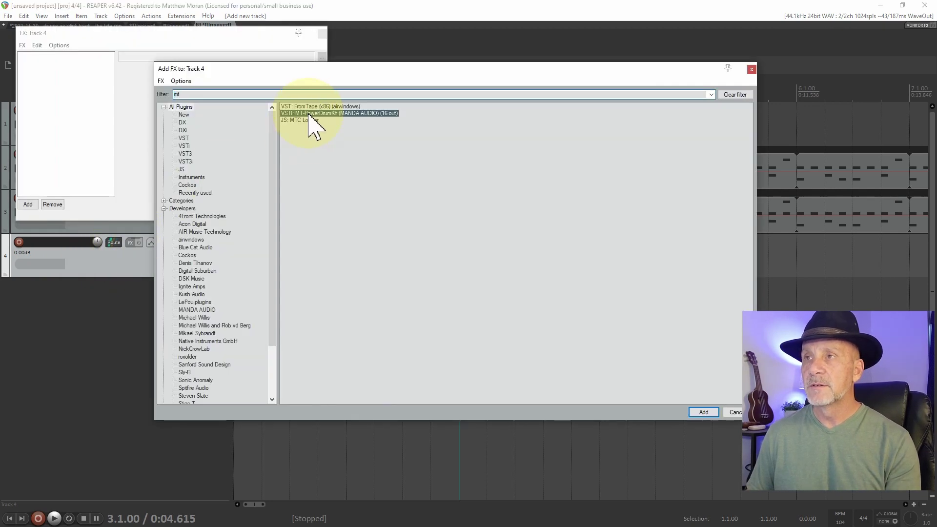
pyautogui.doubleClick(309, 114)
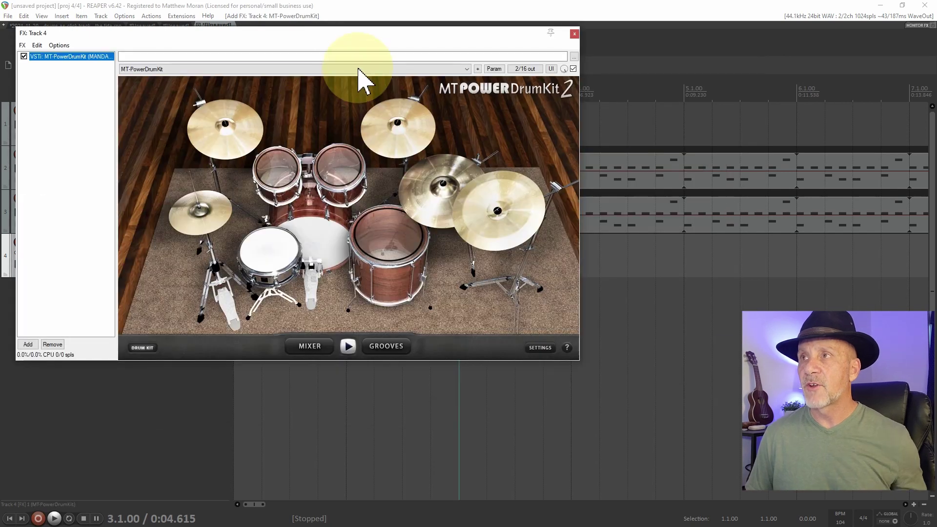
# Open the MT-PowerDrumKit groove browser, choose the 8th Closed Hi-Hat style for 60 - 150 bpm, and set the groove length to 2 Bars.
pyautogui.moveTo(386, 39); pyautogui.dragTo(642, 110)
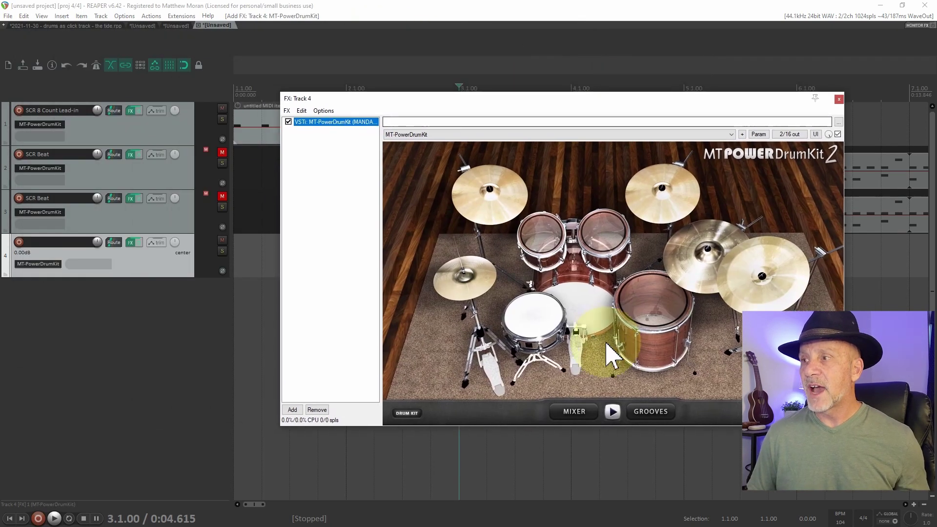
pyautogui.click(651, 419)
pyautogui.click(436, 218)
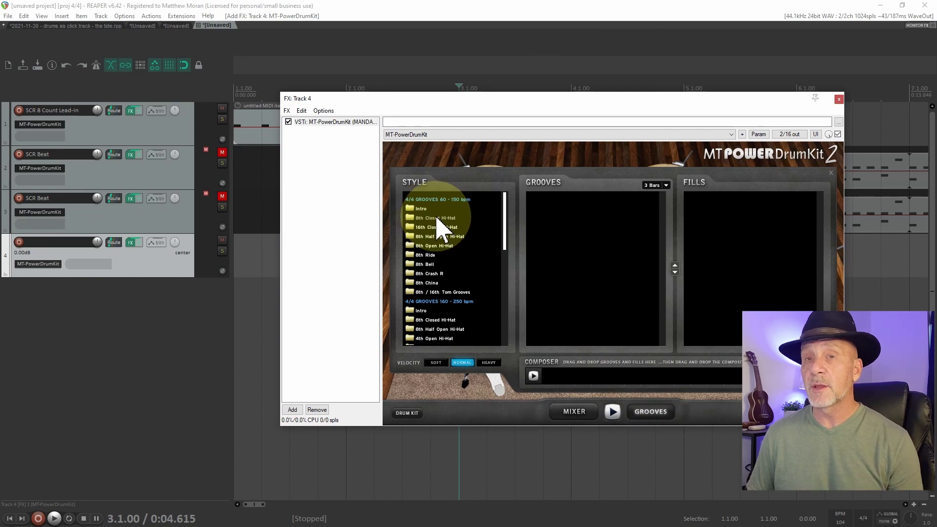
pyautogui.click(436, 218)
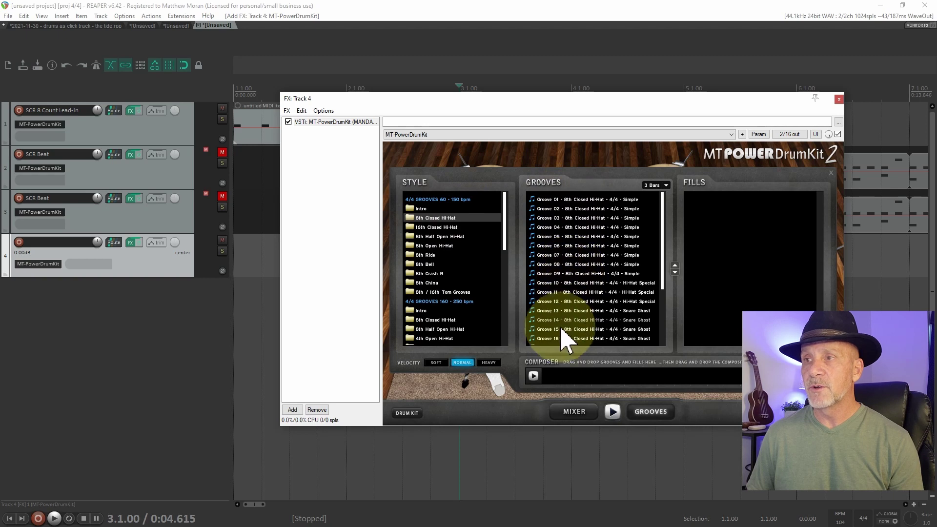
pyautogui.click(664, 186)
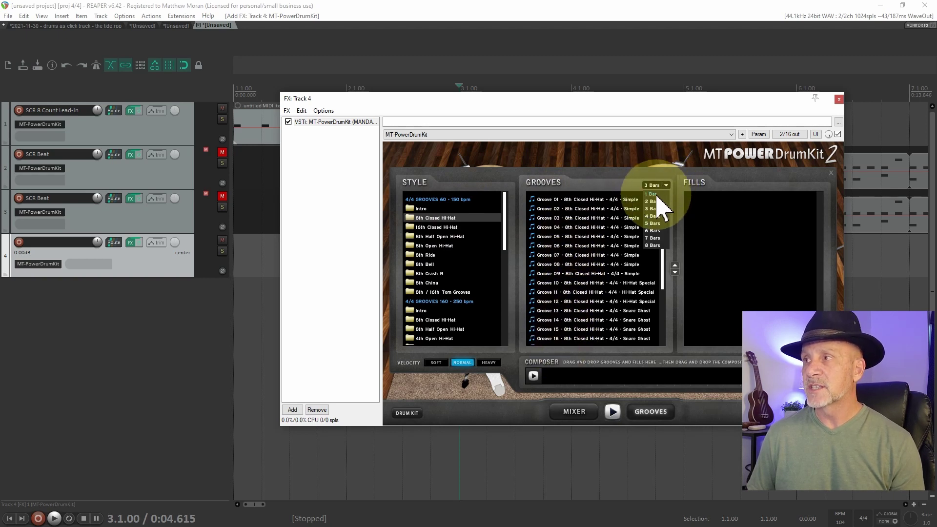
pyautogui.click(656, 205)
# Audition Groove 01 (Simple) and Groove 10 (Hi-Hat Special) from the 8th Closed Hi-Hat grooves, stopping playback after each.
pyautogui.click(568, 200)
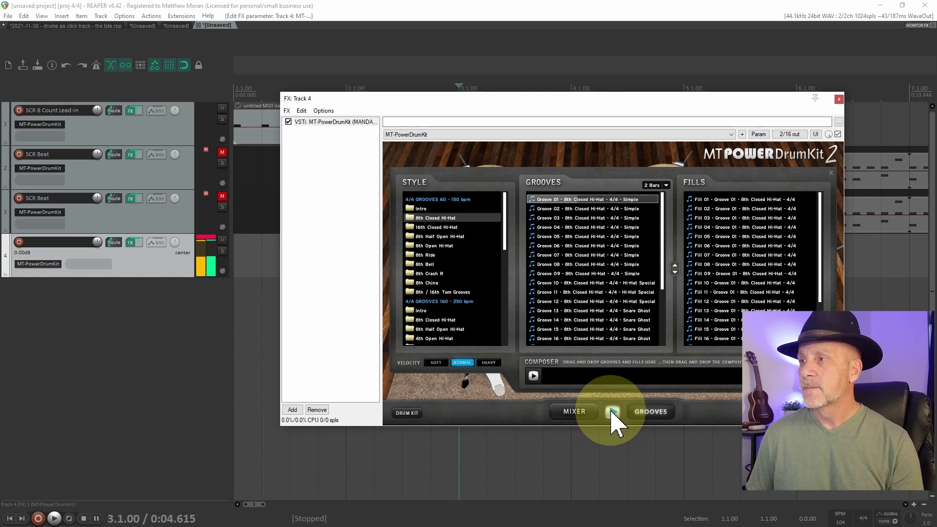
pyautogui.click(613, 411)
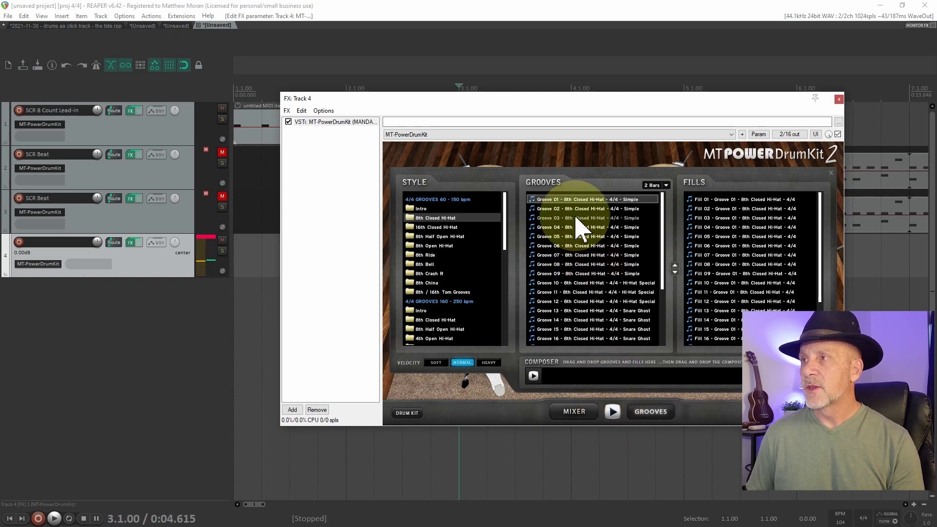
pyautogui.click(582, 283)
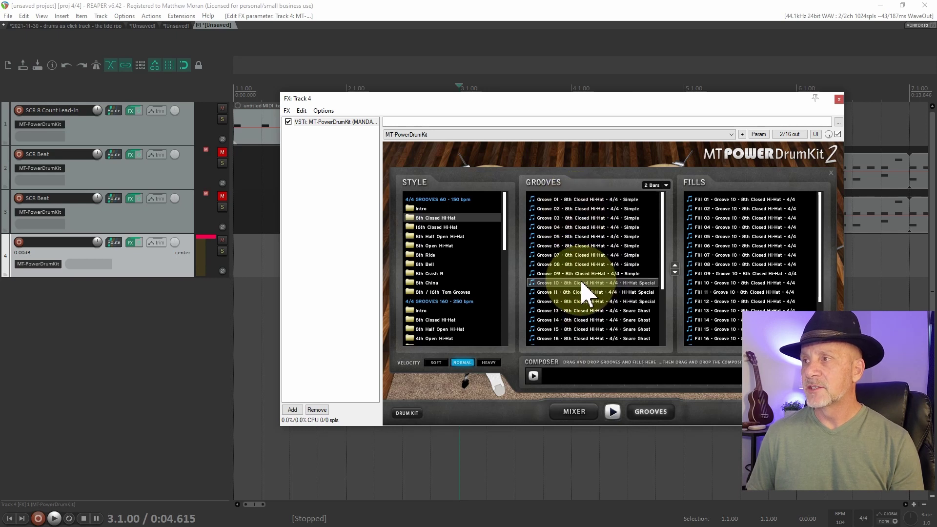
pyautogui.click(612, 412)
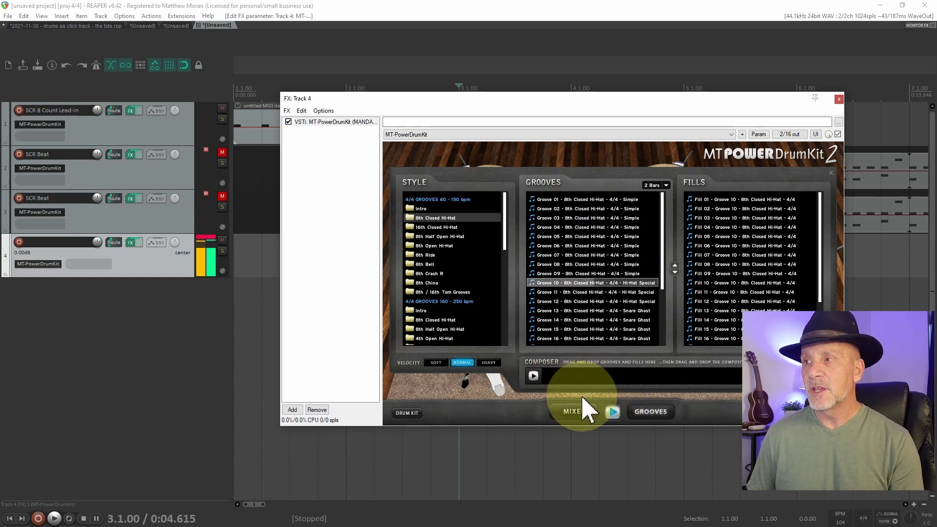
pyautogui.click(612, 411)
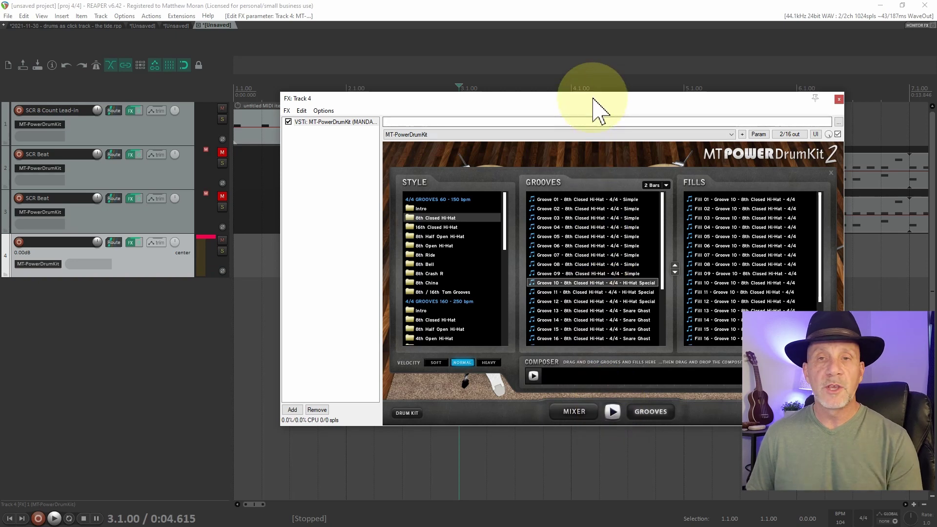
# Insert Groove 10 (Hi-Hat Special) on track 4 starting at 3.1.00, and close the track's FX window.
pyautogui.moveTo(596, 108); pyautogui.dragTo(730, 283)
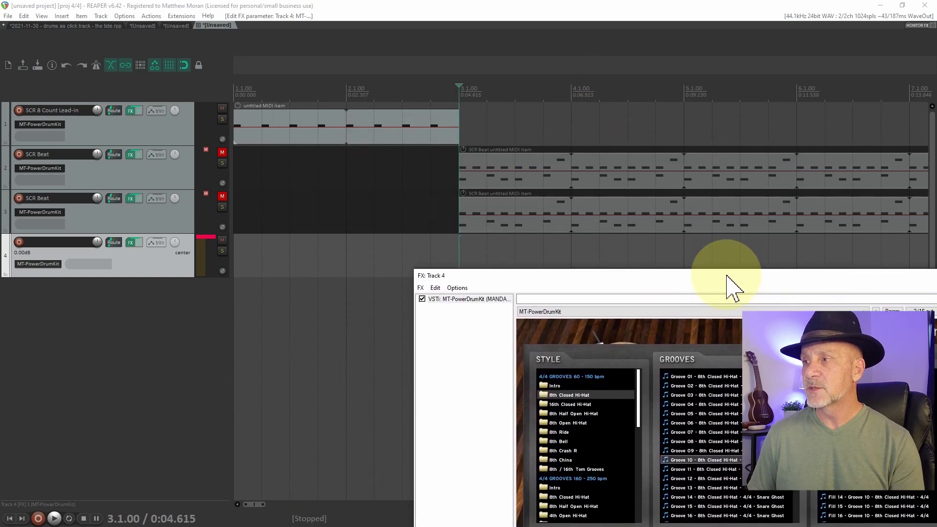
pyautogui.moveTo(715, 466); pyautogui.dragTo(467, 253)
pyautogui.moveTo(805, 284); pyautogui.dragTo(584, 313)
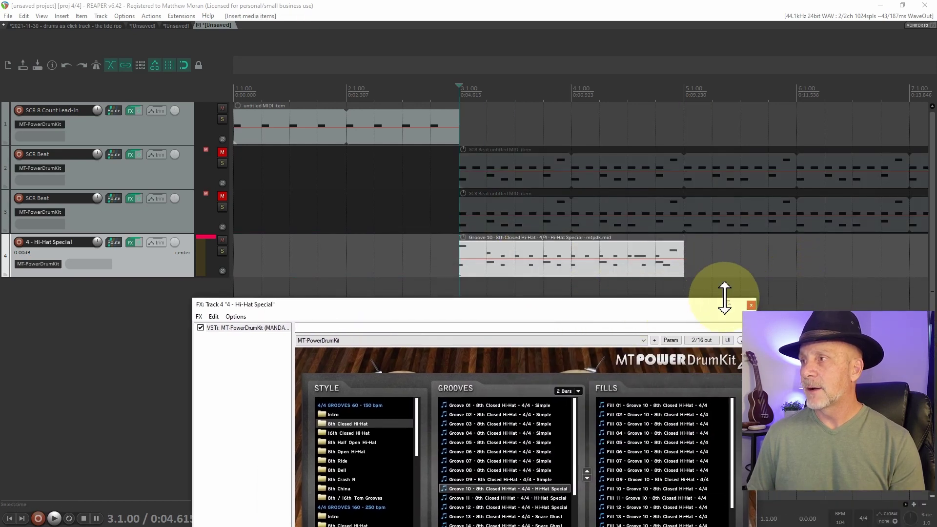
pyautogui.click(751, 305)
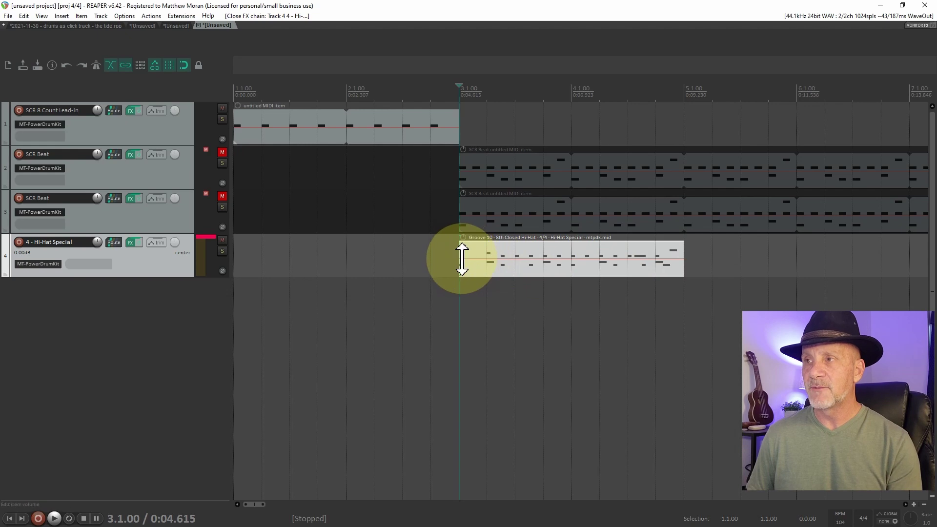
# Extend the Groove 10 item on track 4 so it loops until about 28.2.00, and play the project from the start.
pyautogui.scroll(-4, 629, 266)
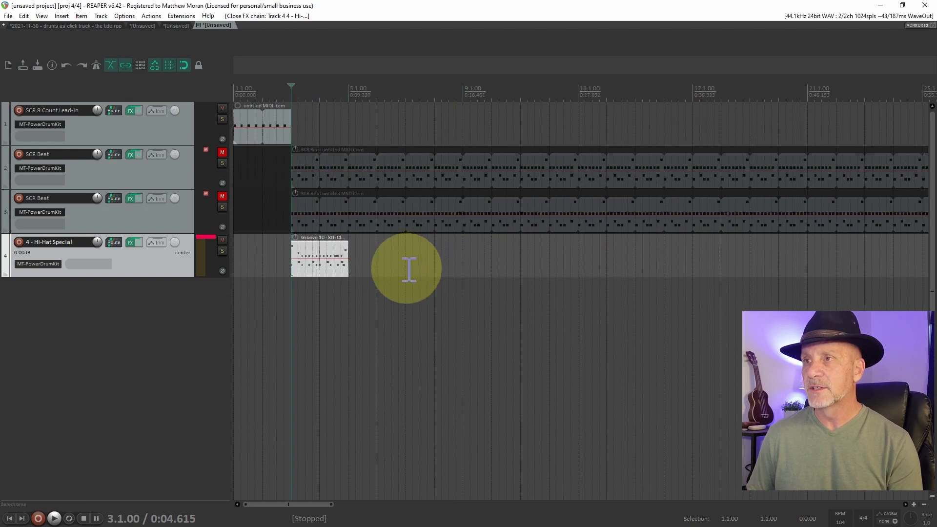
pyautogui.scroll(-1, 409, 268)
pyautogui.moveTo(315, 264); pyautogui.dragTo(789, 278)
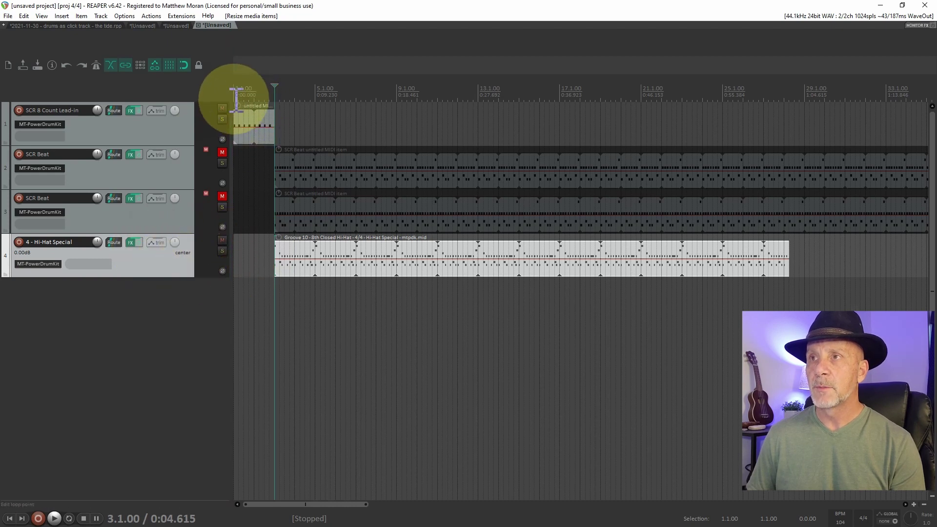
pyautogui.click(10, 518)
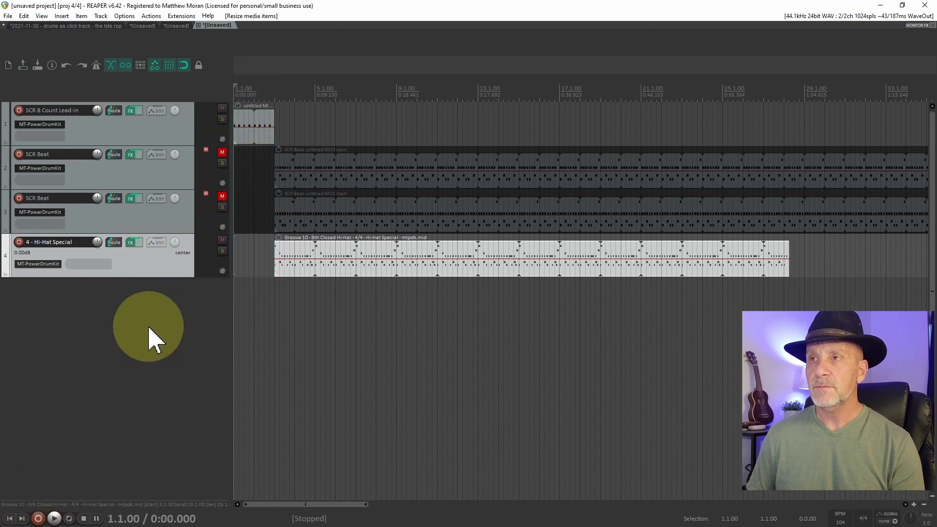
pyautogui.press('space')
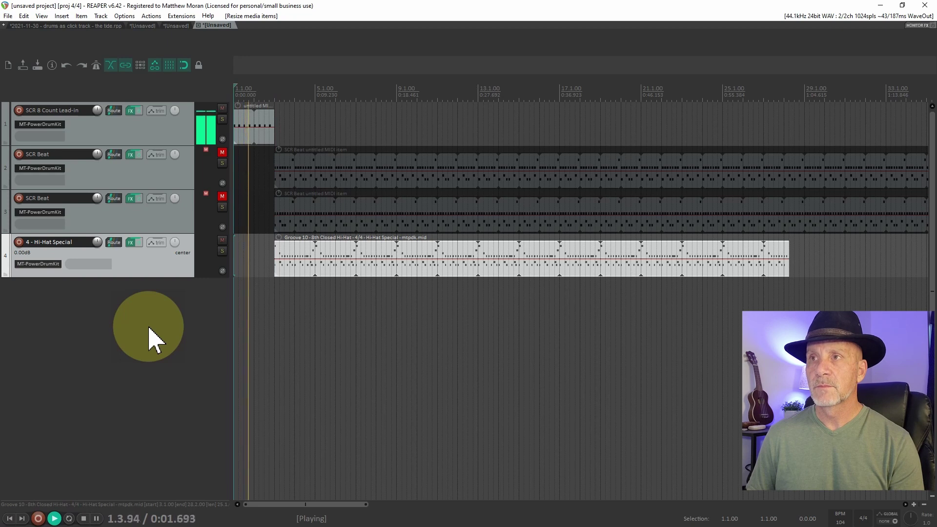